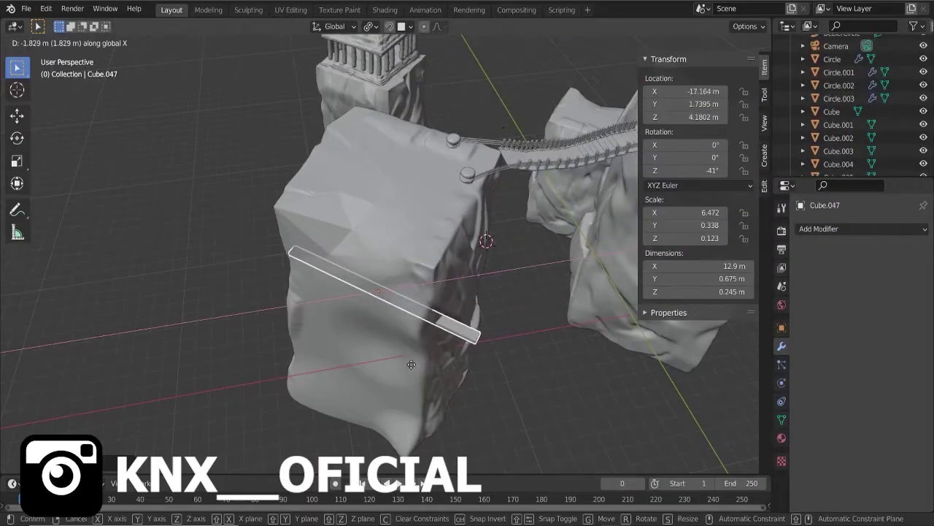
# Place and flatten the test bar along Z, then delete it.
pyautogui.click(411, 365)
pyautogui.press('s')
pyautogui.press('z')
pyautogui.click(215, 258)
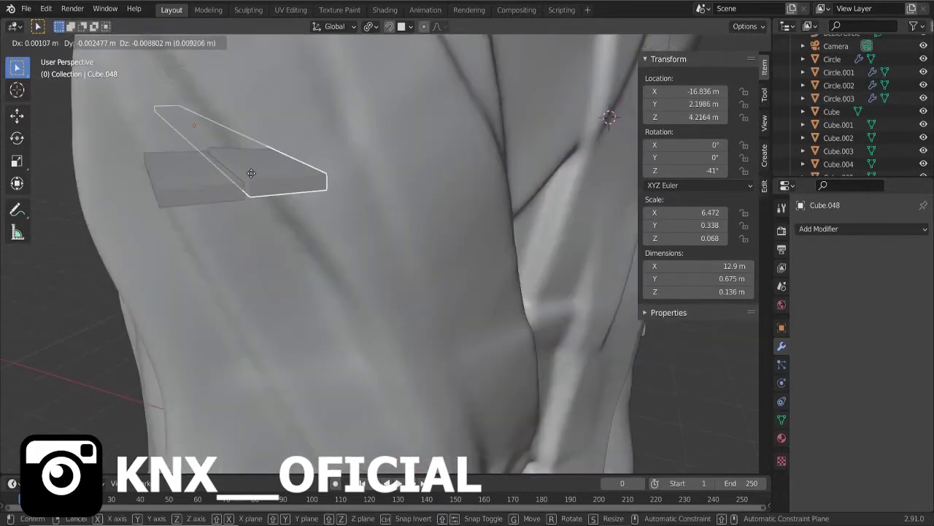
pyautogui.moveTo(137, 238); pyautogui.dragTo(535, 395, button='middle')
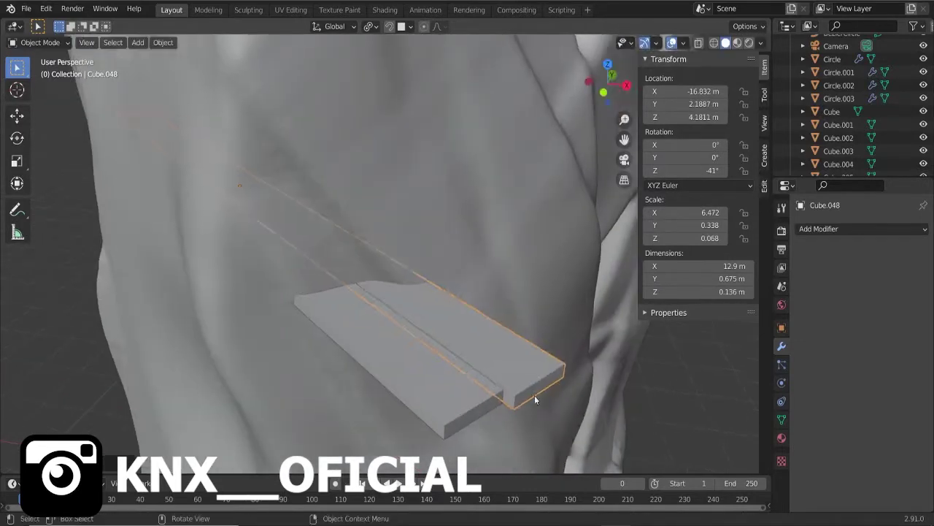
pyautogui.press('x')
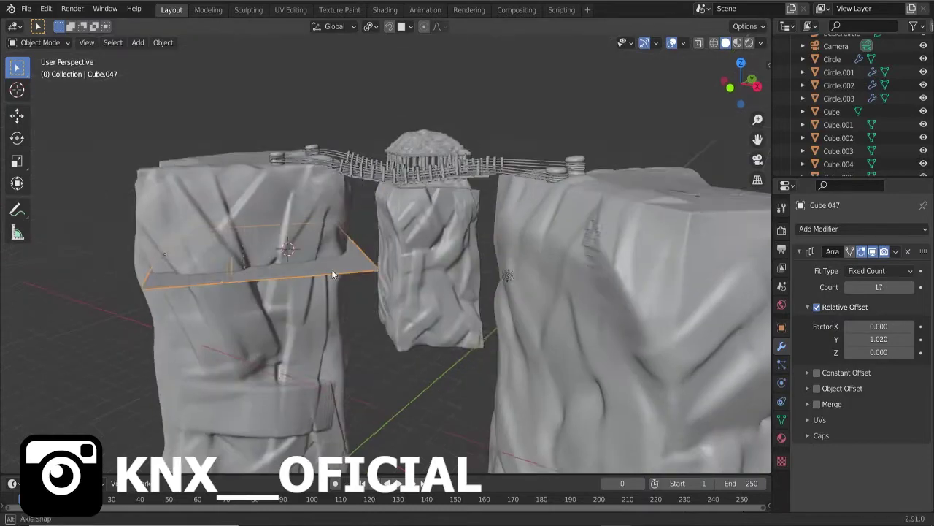
# Move the 18-plank walkway into place along the left cliff face.
pyautogui.press('g')
pyautogui.click(136, 272)
pyautogui.moveTo(280, 320)
pyautogui.mouseDown(button='middle')
pyautogui.moveTo(390, 245)
pyautogui.moveTo(301, 252)
pyautogui.mouseUp(button='middle')
pyautogui.moveTo(427, 100)
pyautogui.mouseDown(button='middle')
pyautogui.moveTo(344, 265)
pyautogui.moveTo(371, 266)
pyautogui.moveTo(320, 235)
pyautogui.moveTo(319, 245)
pyautogui.moveTo(200, 78)
pyautogui.moveTo(451, 255)
pyautogui.mouseUp(button='middle')
# Add a small cube, Cube.048, beneath the walkway's end.
pyautogui.hotkey('shift', 'a')
pyautogui.click(252, 78)
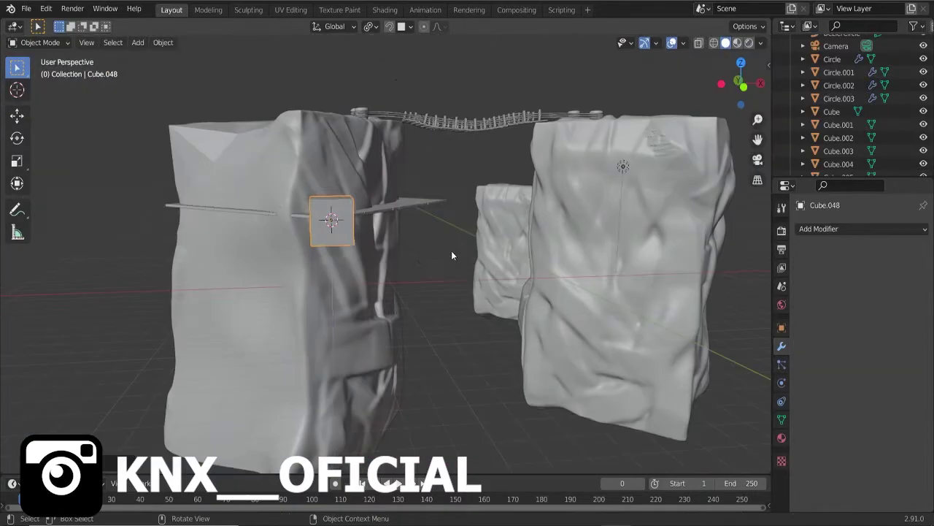
pyautogui.click(351, 232)
pyautogui.press('KP_Decimal')
pyautogui.moveTo(351, 232)
pyautogui.mouseDown(button='middle')
pyautogui.moveTo(365, 178)
pyautogui.moveTo(225, 129)
pyautogui.moveTo(306, 190)
pyautogui.mouseUp(button='middle')
# Set the pivot to the 3D cursor and stretch the cube along Y into a thin bar.
pyautogui.press('g')
pyautogui.press('s')
pyautogui.press('Escape')
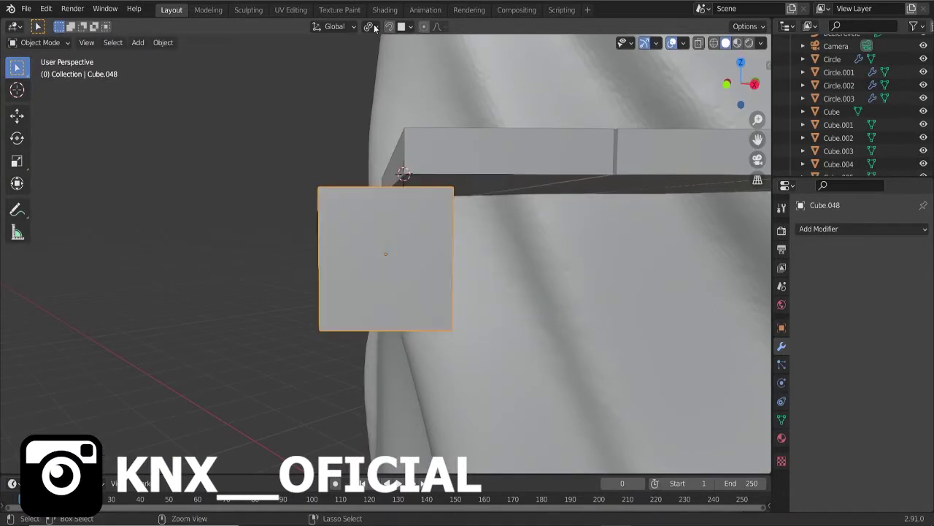
pyautogui.click(385, 56)
pyautogui.press('s')
pyautogui.press('Escape')
pyautogui.moveTo(508, 183); pyautogui.dragTo(558, 326, button='middle')
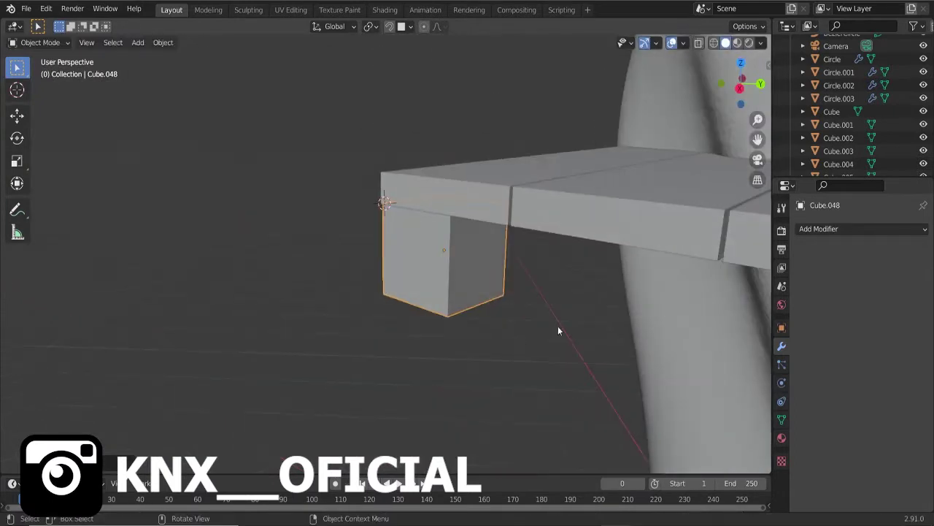
pyautogui.press('s')
pyautogui.press('x')
pyautogui.press('y')
pyautogui.press('Escape')
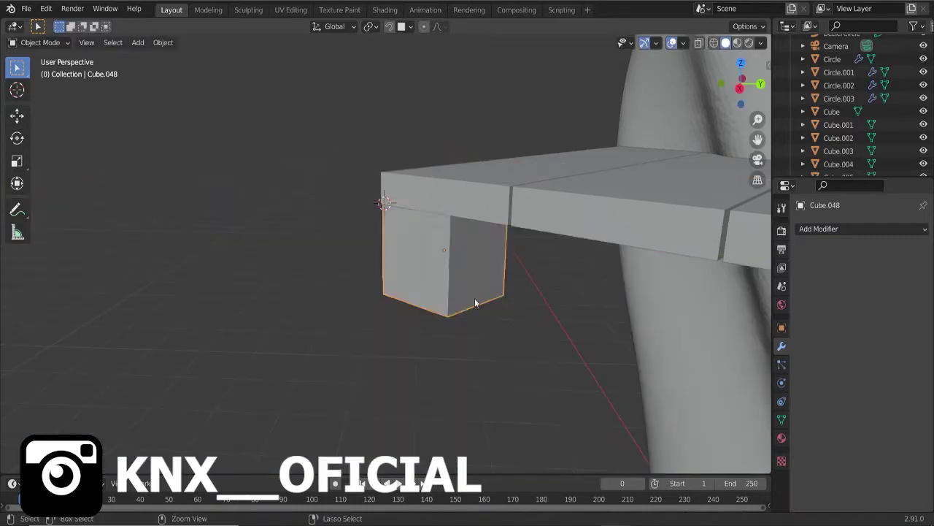
pyautogui.press('s')
pyautogui.press('y')
pyautogui.click(416, 259)
pyautogui.moveTo(416, 259)
pyautogui.mouseDown(button='middle')
pyautogui.moveTo(308, 249)
pyautogui.moveTo(404, 298)
pyautogui.moveTo(392, 286)
pyautogui.moveTo(357, 303)
pyautogui.mouseUp(button='middle')
# Extrude the bar's bottom face along Y to form the bracket's L-shaped arm.
pyautogui.press('Tab')
pyautogui.press('e')
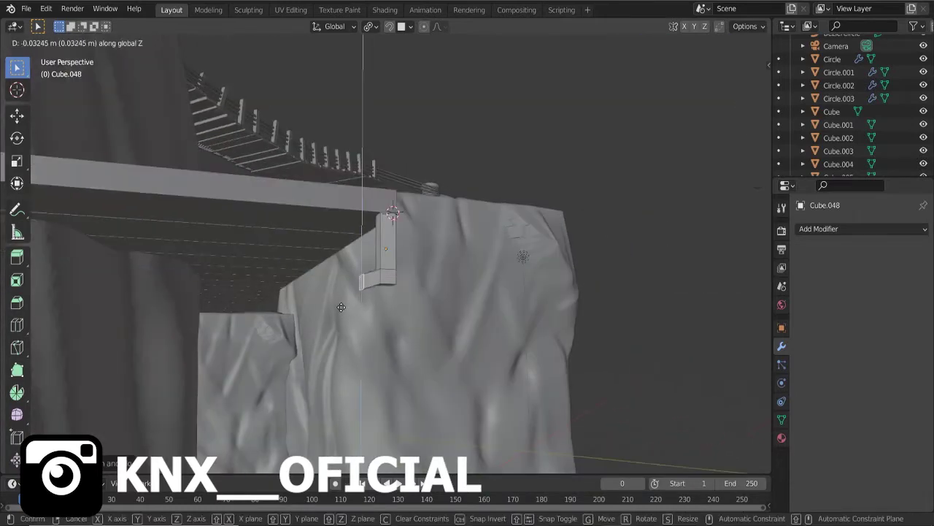
pyautogui.moveTo(256, 311); pyautogui.dragTo(315, 316, button='middle')
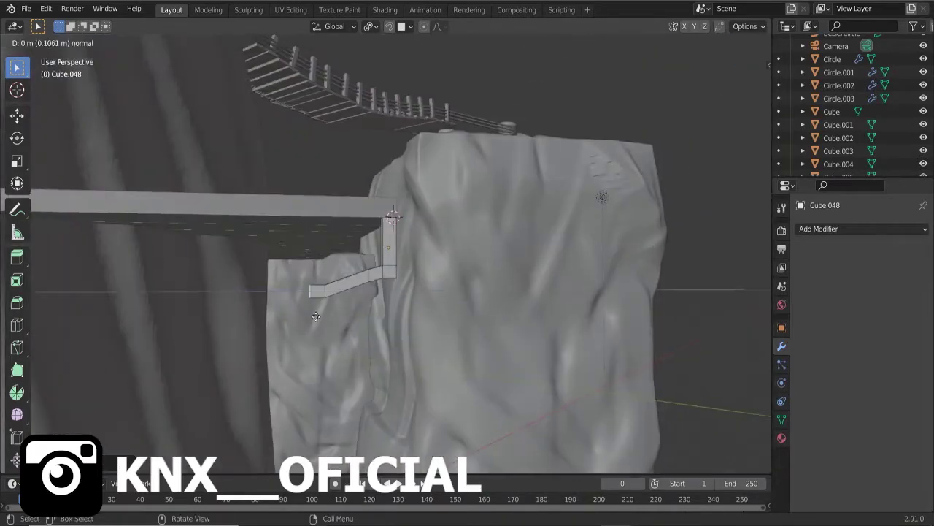
pyautogui.press('y')
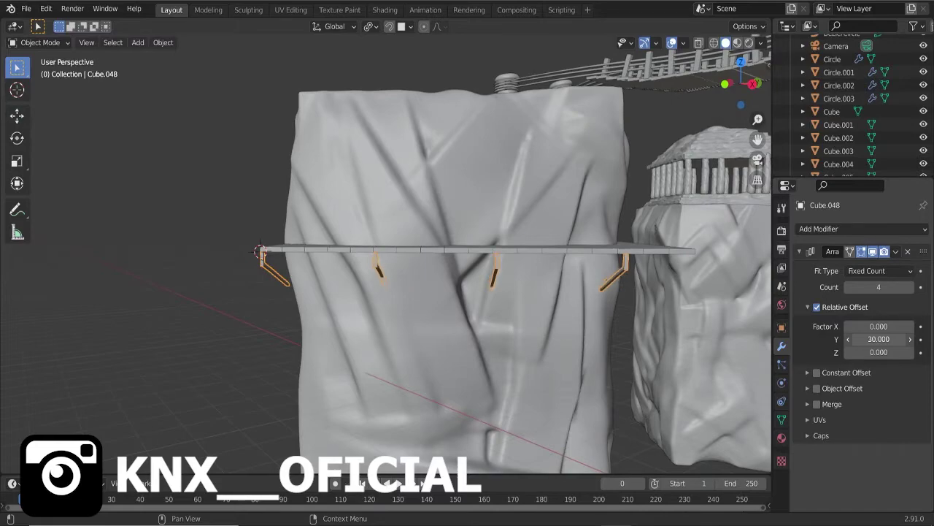
pyautogui.press('Tab')
pyautogui.moveTo(350, 304)
pyautogui.mouseDown(button='middle')
pyautogui.moveTo(310, 326)
pyautogui.moveTo(409, 257)
pyautogui.mouseUp(button='middle')
pyautogui.click(226, 354)
pyautogui.press('Tab')
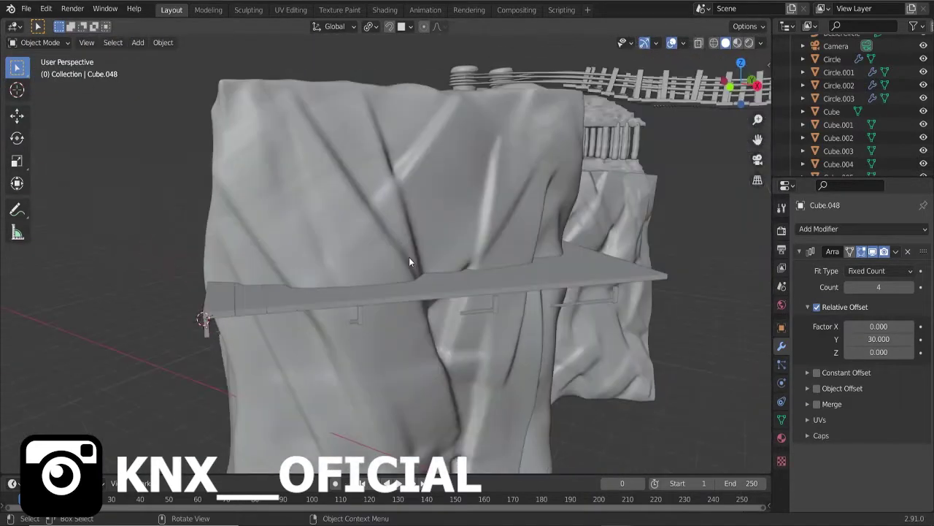
# Add a cube on the cliff face and rotate and flatten it into a slab.
pyautogui.keyDown('shift'); pyautogui.rightClick(369, 219); pyautogui.keyUp('shift')
pyautogui.hotkey('shift', 'a')
pyautogui.click(416, 234)
pyautogui.press('s')
pyautogui.press('r')
pyautogui.press('z')
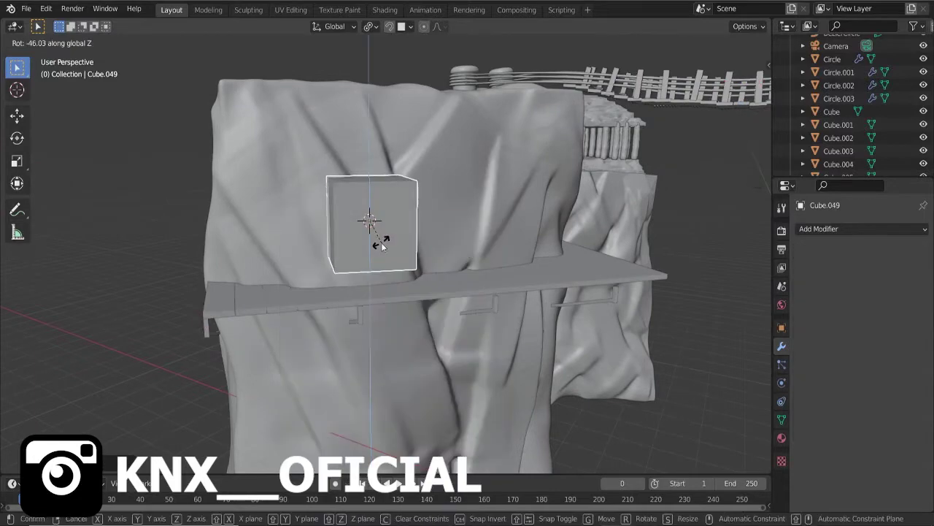
pyautogui.press('y')
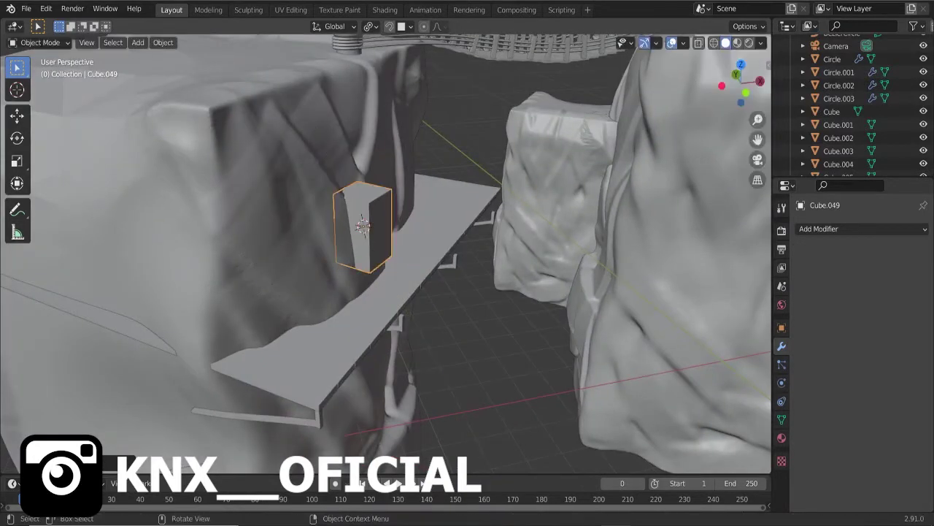
pyautogui.press('r')
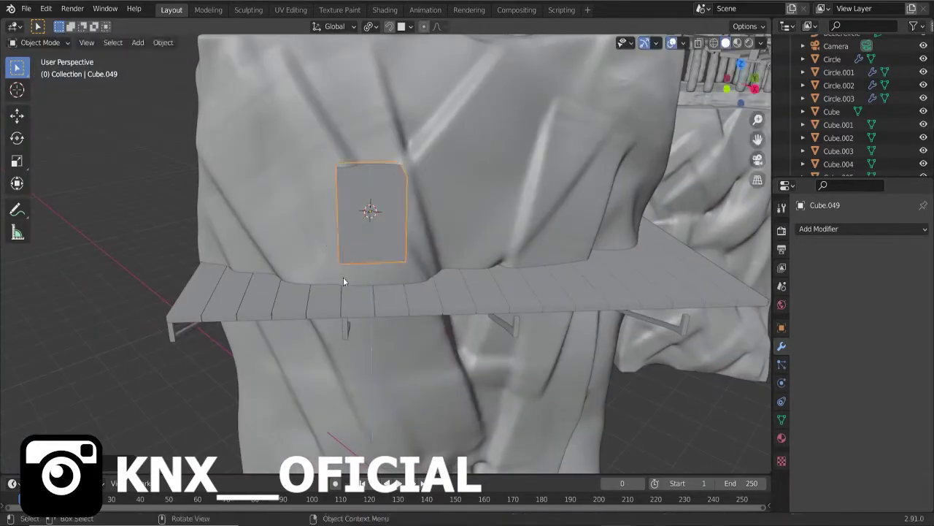
pyautogui.press('s')
pyautogui.press('y')
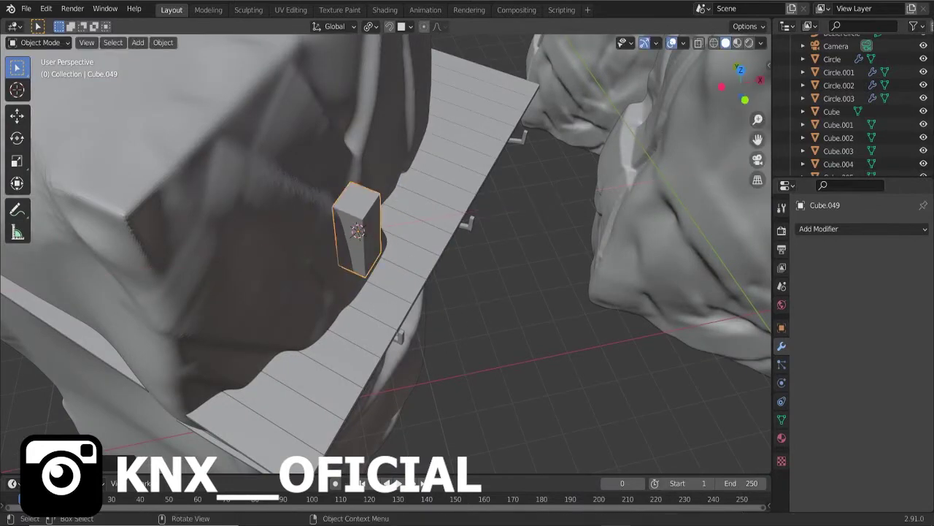
pyautogui.press('Return')
# Raise the slab and pull its top edge up along Z into a point.
pyautogui.press('Tab')
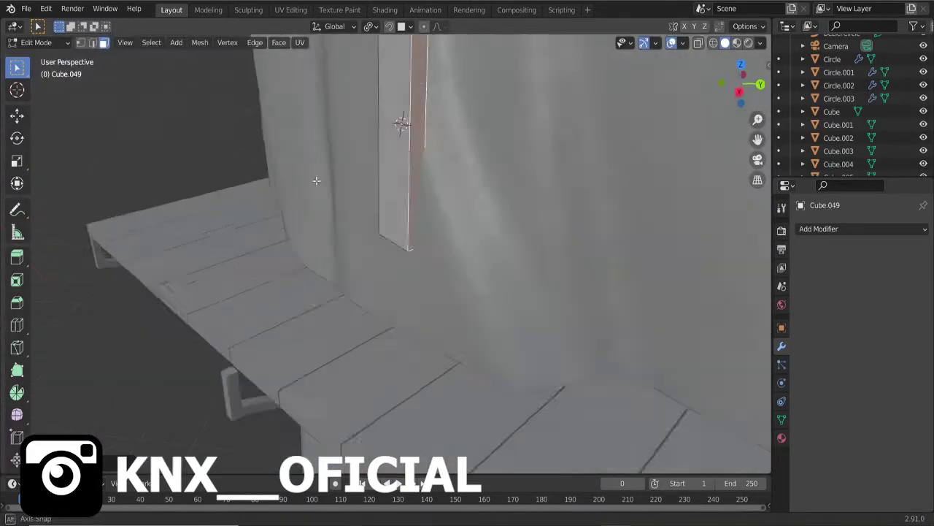
pyautogui.moveTo(316, 180)
pyautogui.mouseDown(button='middle')
pyautogui.moveTo(444, 209)
pyautogui.moveTo(390, 173)
pyautogui.moveTo(420, 140)
pyautogui.mouseUp(button='middle')
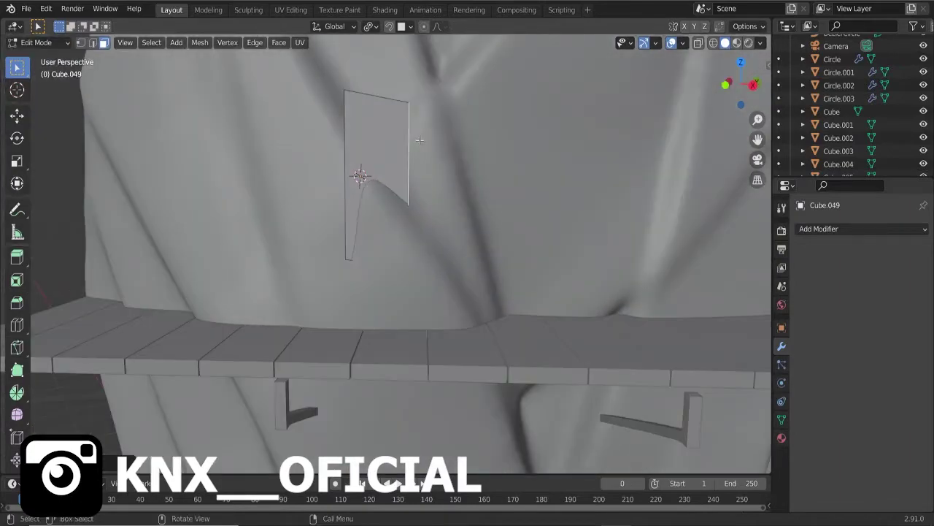
pyautogui.press('Tab')
pyautogui.moveTo(396, 249)
pyautogui.mouseDown(button='middle')
pyautogui.moveTo(308, 229)
pyautogui.moveTo(355, 177)
pyautogui.moveTo(481, 256)
pyautogui.moveTo(465, 240)
pyautogui.moveTo(428, 267)
pyautogui.moveTo(254, 209)
pyautogui.moveTo(355, 198)
pyautogui.moveTo(301, 110)
pyautogui.mouseUp(button='middle')
pyautogui.click(463, 255)
pyautogui.press('Tab')
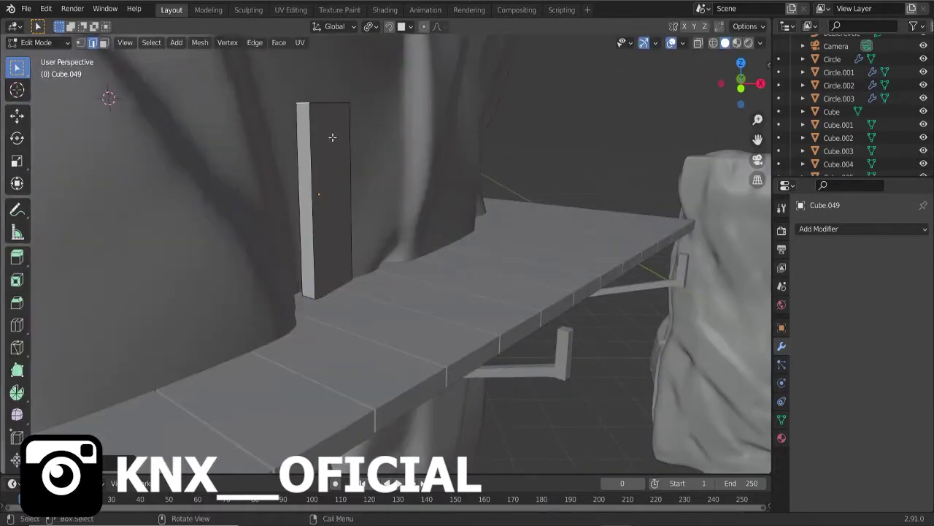
pyautogui.moveTo(332, 137)
pyautogui.mouseDown(button='middle')
pyautogui.moveTo(267, 168)
pyautogui.moveTo(313, 159)
pyautogui.mouseUp(button='middle')
pyautogui.press('g')
pyautogui.press('z')
pyautogui.press('Tab')
# Duplicate the pointed panel to create a second one beside it.
pyautogui.hotkey('shift', 'd')
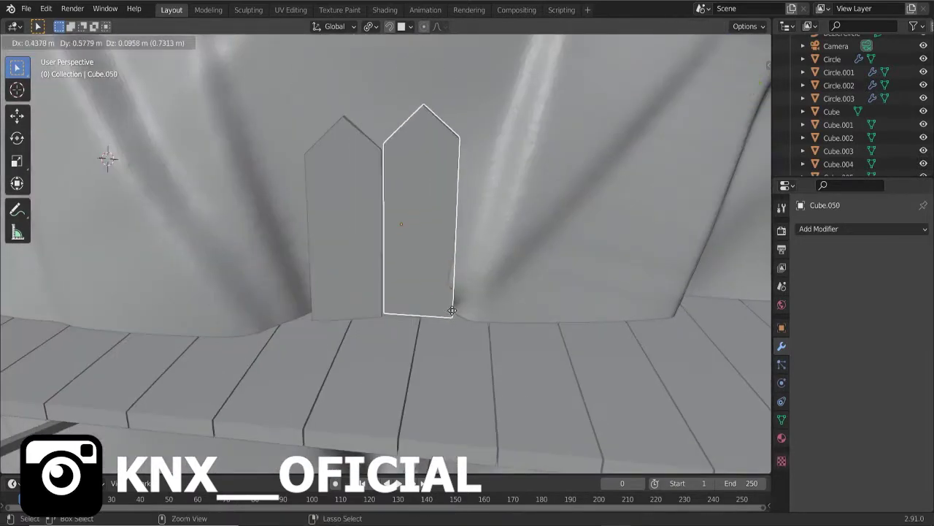
pyautogui.scroll(-5, 421, 281)
pyautogui.moveTo(421, 281); pyautogui.dragTo(453, 294, button='middle')
pyautogui.scroll(5, 453, 294)
# Duplicate the selected panel and move the copy vertically along Z.
pyautogui.moveTo(414, 269); pyautogui.dragTo(358, 262, button='middle')
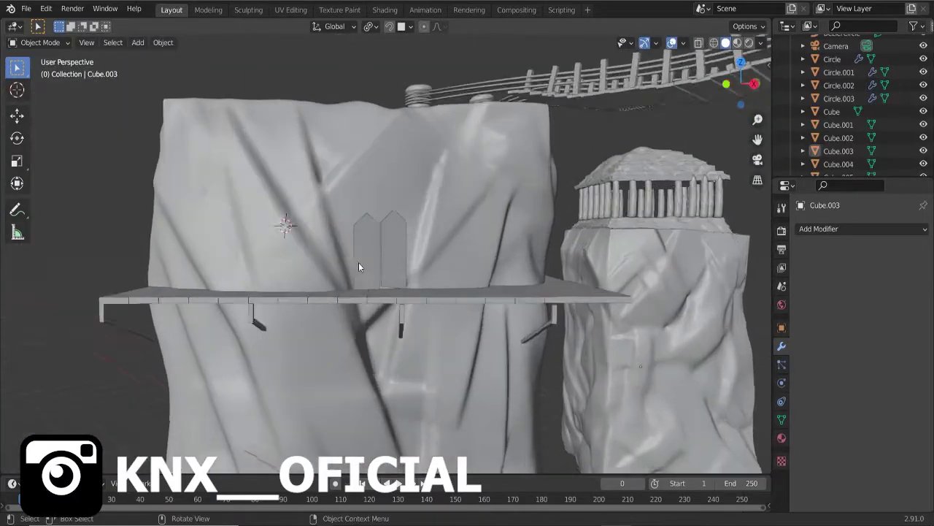
pyautogui.hotkey('shift', 'd')
pyautogui.press('z')
pyautogui.click(392, 280)
pyautogui.scroll(-4, 284, 267)
pyautogui.moveTo(285, 267); pyautogui.dragTo(341, 331, button='middle')
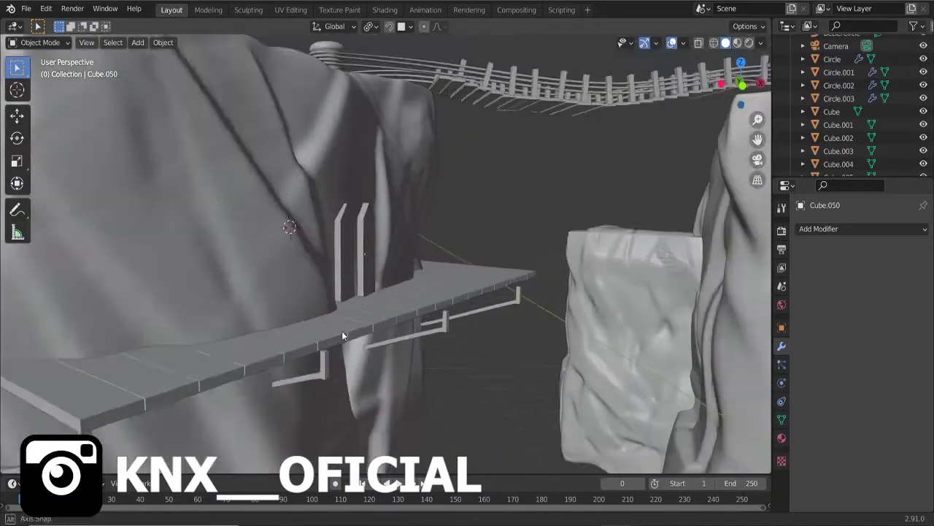
pyautogui.scroll(4, 341, 330)
pyautogui.moveTo(377, 301)
pyautogui.mouseDown(button='middle')
pyautogui.moveTo(360, 387)
pyautogui.moveTo(453, 311)
pyautogui.moveTo(392, 305)
pyautogui.moveTo(365, 314)
pyautogui.mouseUp(button='middle')
# Move the support bracket's geometry to a new position in Edit Mode.
pyautogui.click(453, 312)
pyautogui.click(453, 312)
pyautogui.press('Tab')
pyautogui.press('g')
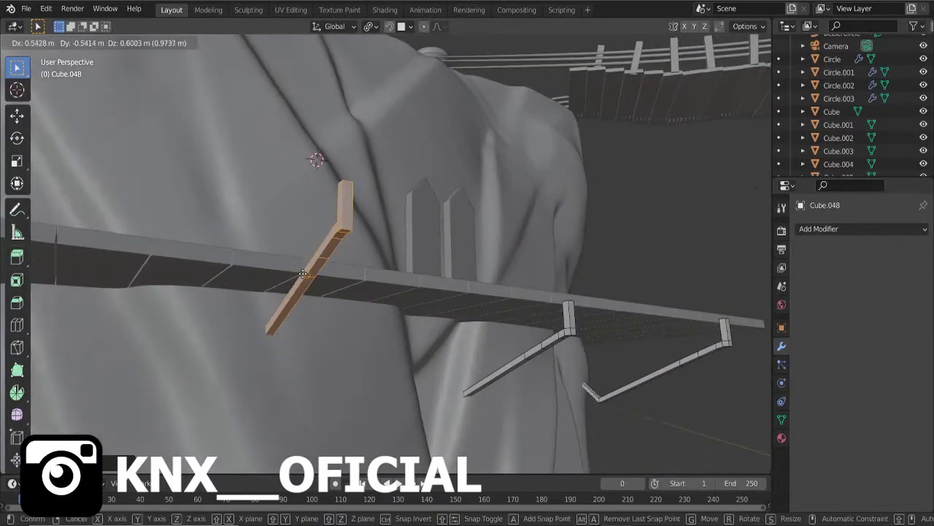
pyautogui.moveTo(303, 273); pyautogui.dragTo(422, 301, button='middle')
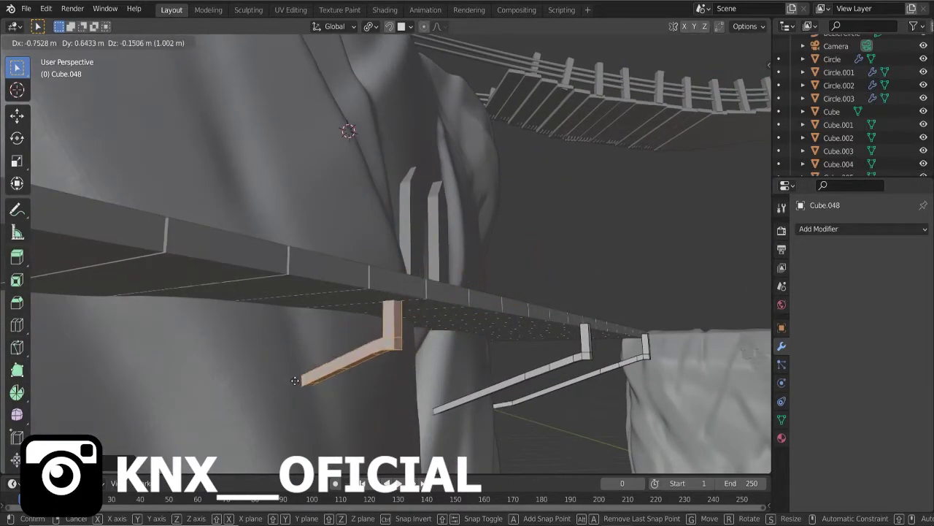
pyautogui.click(276, 377)
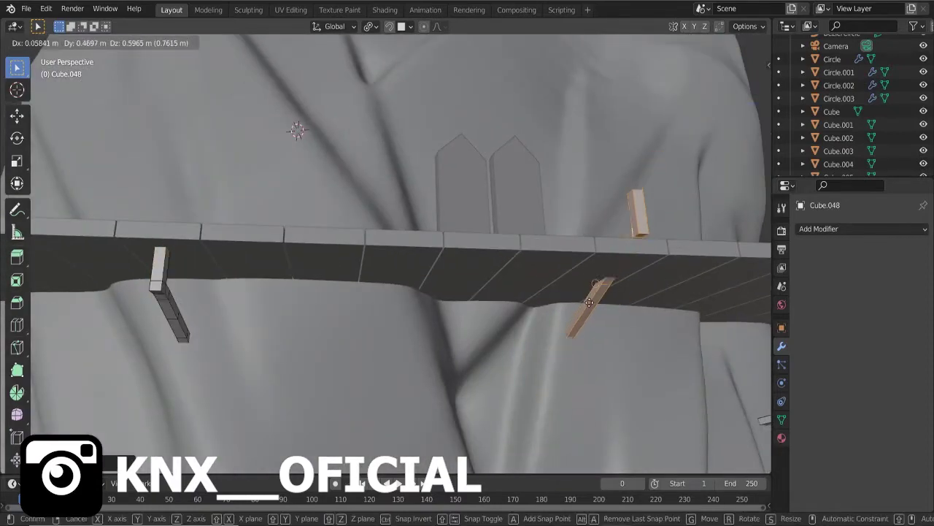
# Reselect the bracket and move its geometry along the Y axis.
pyautogui.click(597, 347)
pyautogui.scroll(-5, 549, 357)
pyautogui.scroll(5, 246, 272)
pyautogui.click(385, 195)
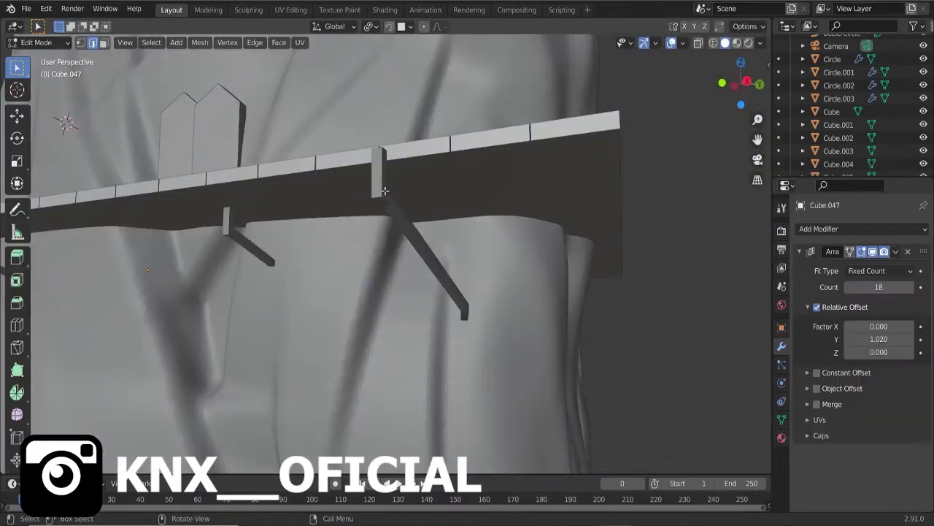
pyautogui.click(385, 195)
pyautogui.press('Tab')
pyautogui.press('g')
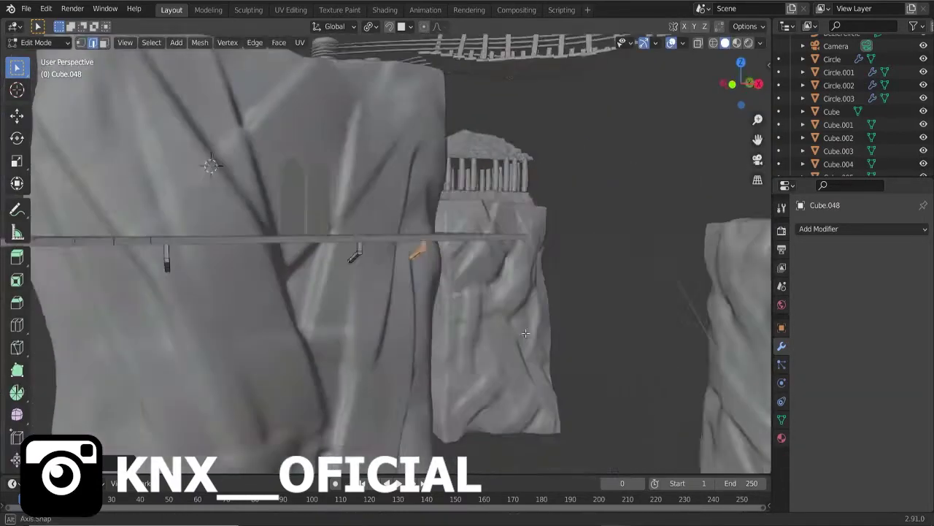
pyautogui.press('y')
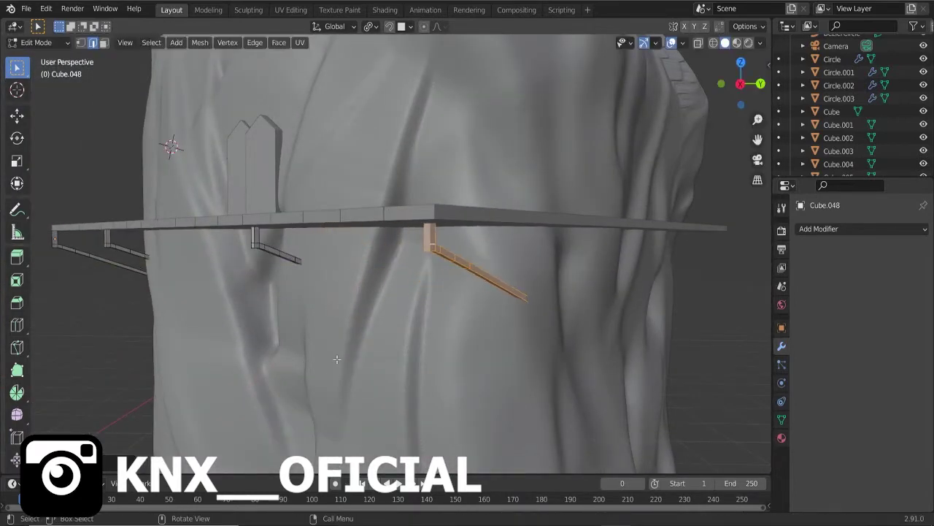
pyautogui.scroll(-5, 336, 359)
pyautogui.moveTo(336, 359); pyautogui.dragTo(568, 296, button='middle')
pyautogui.scroll(5, 568, 297)
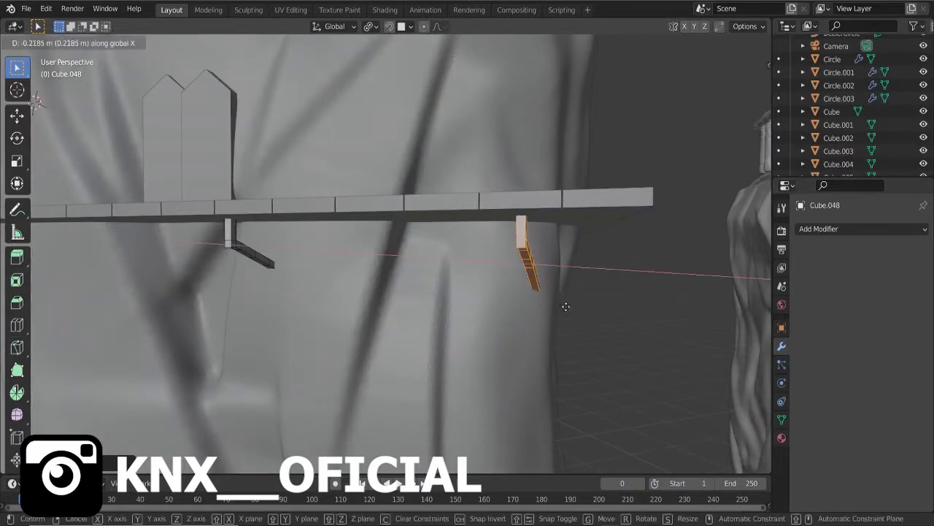
# Slide the bracket's bend along X so its arm reaches back toward the cliff.
pyautogui.press('g')
pyautogui.press('y')
pyautogui.press('x')
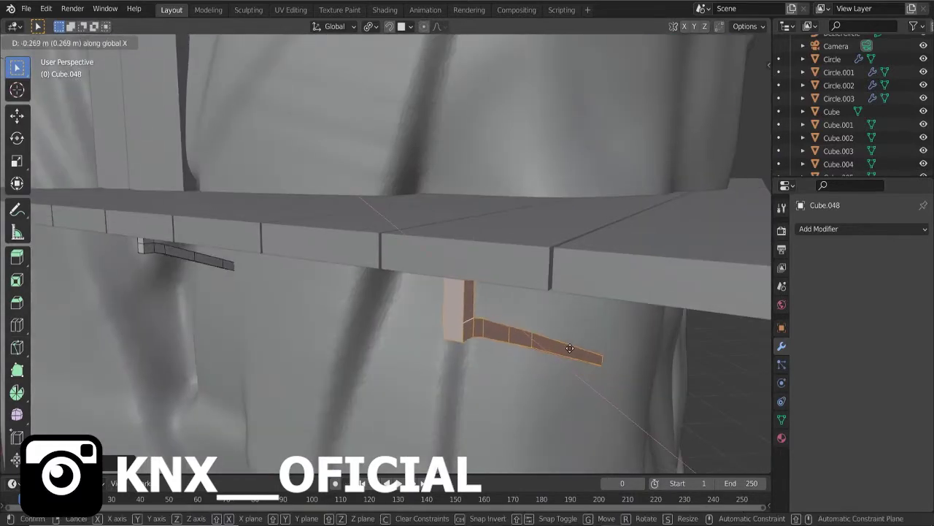
pyautogui.click(558, 339)
pyautogui.moveTo(558, 340); pyautogui.dragTo(543, 325, button='middle')
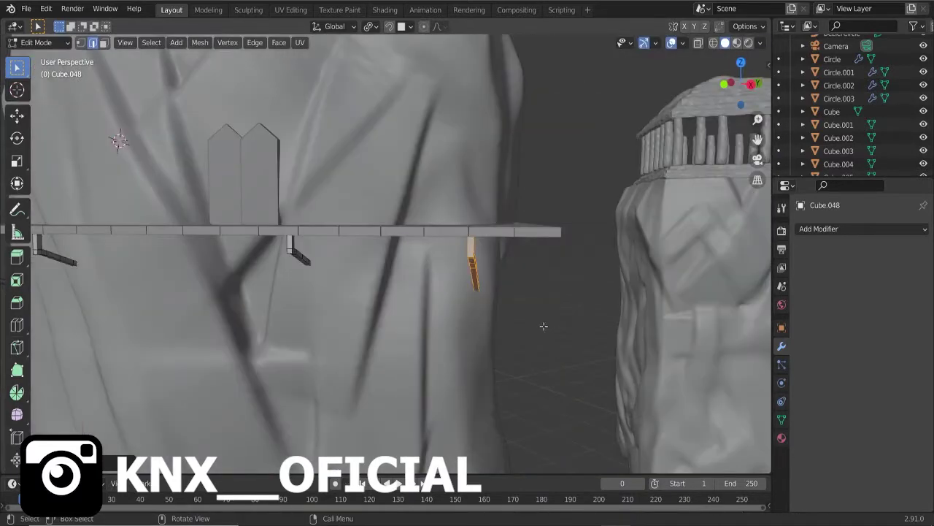
pyautogui.click(617, 367)
pyautogui.moveTo(616, 367); pyautogui.dragTo(438, 343, button='middle')
pyautogui.scroll(4, 321, 330)
pyautogui.click(361, 344)
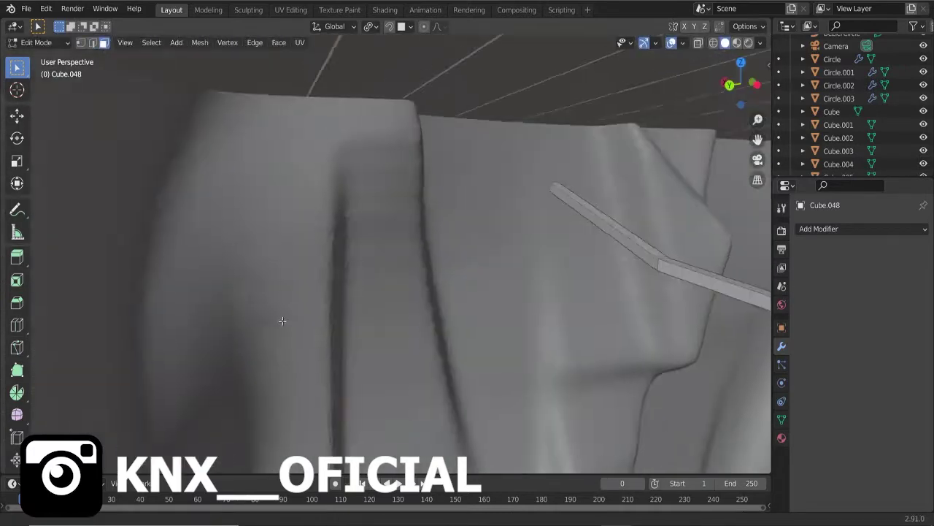
pyautogui.moveTo(362, 344)
pyautogui.mouseDown(button='middle')
pyautogui.moveTo(468, 325)
pyautogui.moveTo(447, 355)
pyautogui.mouseUp(button='middle')
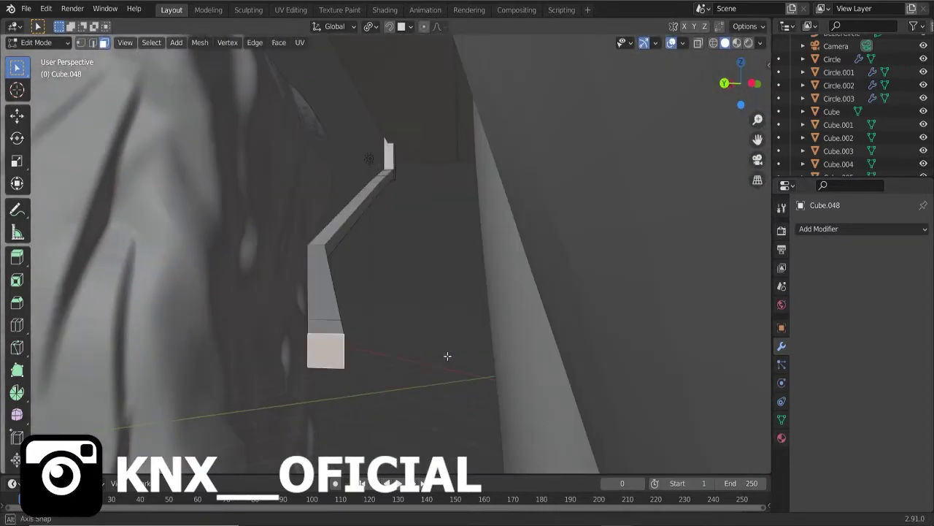
pyautogui.scroll(5, 367, 353)
pyautogui.scroll(-5, 367, 353)
pyautogui.moveTo(543, 328); pyautogui.dragTo(442, 299, button='middle')
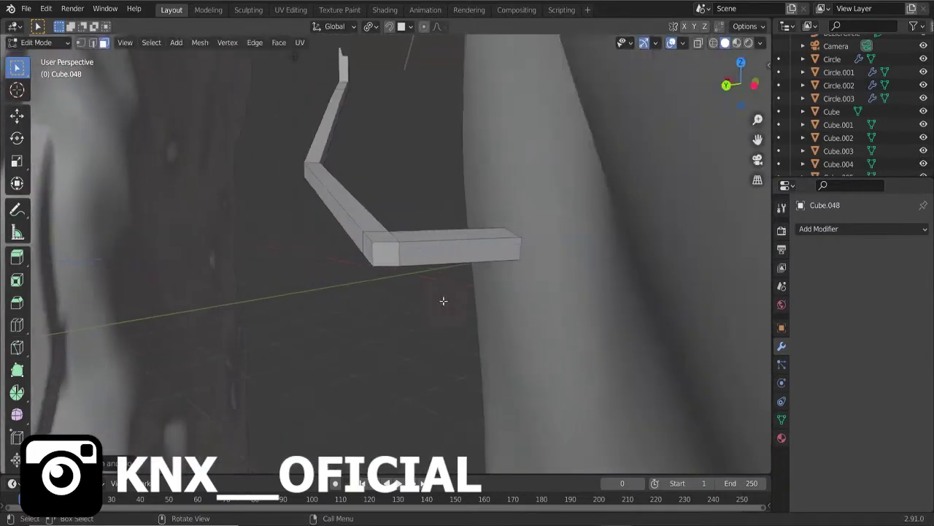
pyautogui.scroll(-5, 531, 279)
pyautogui.press('Tab')
pyautogui.moveTo(531, 279)
pyautogui.mouseDown(button='middle')
pyautogui.moveTo(388, 266)
pyautogui.moveTo(257, 307)
pyautogui.mouseUp(button='middle')
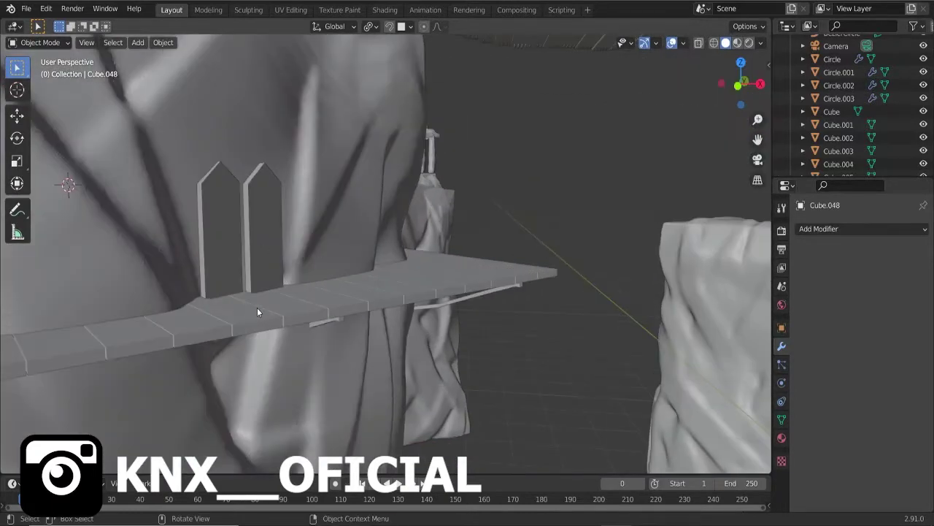
# Duplicate a picket post and offset the copy along Y.
pyautogui.click(348, 381)
pyautogui.hotkey('shift', 'd')
pyautogui.press('y')
pyautogui.click(341, 375)
pyautogui.moveTo(341, 375)
pyautogui.mouseDown(button='middle')
pyautogui.moveTo(278, 352)
pyautogui.moveTo(273, 284)
pyautogui.moveTo(292, 287)
pyautogui.moveTo(319, 350)
pyautogui.moveTo(442, 356)
pyautogui.mouseUp(button='middle')
# Undo the duplicate and rotate the picket around the Y axis.
pyautogui.hotkey('ctrl', 'z')
pyautogui.press('r')
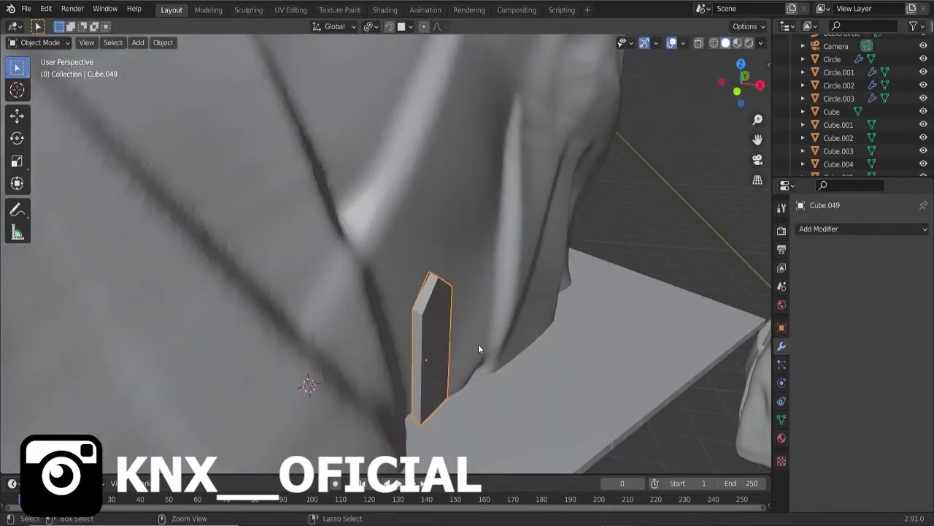
pyautogui.press('y')
pyautogui.click(432, 401)
pyautogui.moveTo(433, 402)
pyautogui.mouseDown(button='middle')
pyautogui.moveTo(292, 300)
pyautogui.moveTo(216, 336)
pyautogui.mouseUp(button='middle')
# Adjust the panel's vertices with proportional editing so its base sits on the walkway deck.
pyautogui.press('Tab')
pyautogui.press('Escape')
pyautogui.press('o')
pyautogui.press('g')
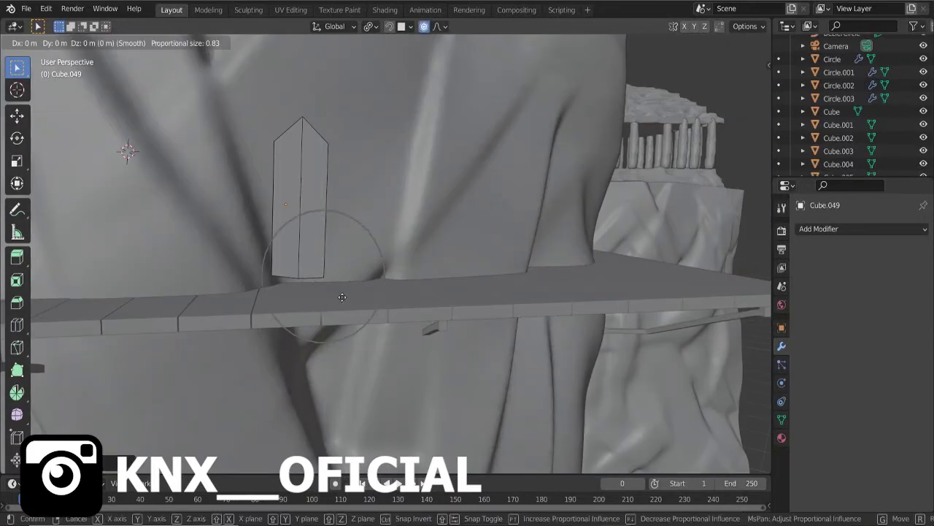
pyautogui.click(344, 293)
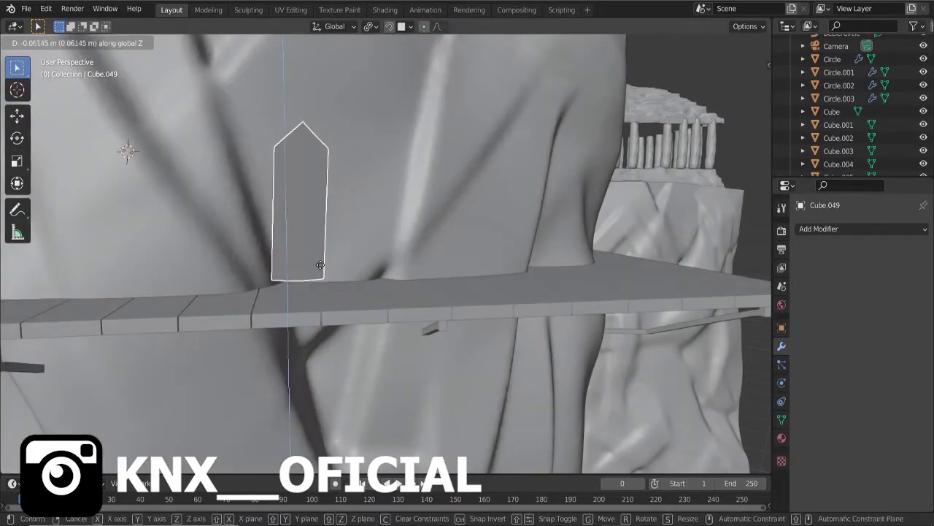
pyautogui.press('Tab')
pyautogui.scroll(-6, 525, 315)
pyautogui.scroll(5, 423, 299)
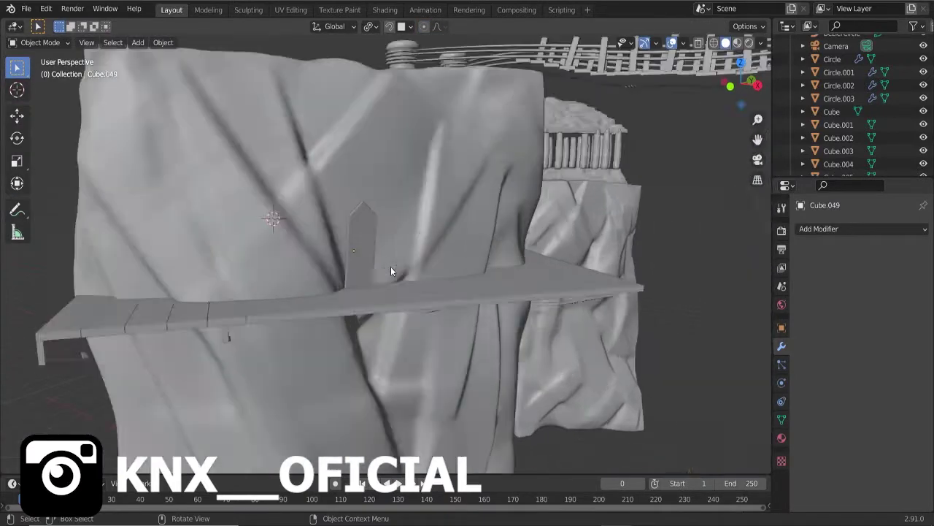
pyautogui.scroll(2, 351, 259)
pyautogui.hotkey('ctrl', 'z')
pyautogui.hotkey('ctrl', 'z')
pyautogui.hotkey('ctrl', 'z')
pyautogui.scroll(-4, 278, 241)
pyautogui.hotkey('ctrl', 'shift', 'z')
pyautogui.scroll(2, 244, 236)
# Try moving, scaling and rotating a cube on the cliff, then delete it.
pyautogui.click(397, 27)
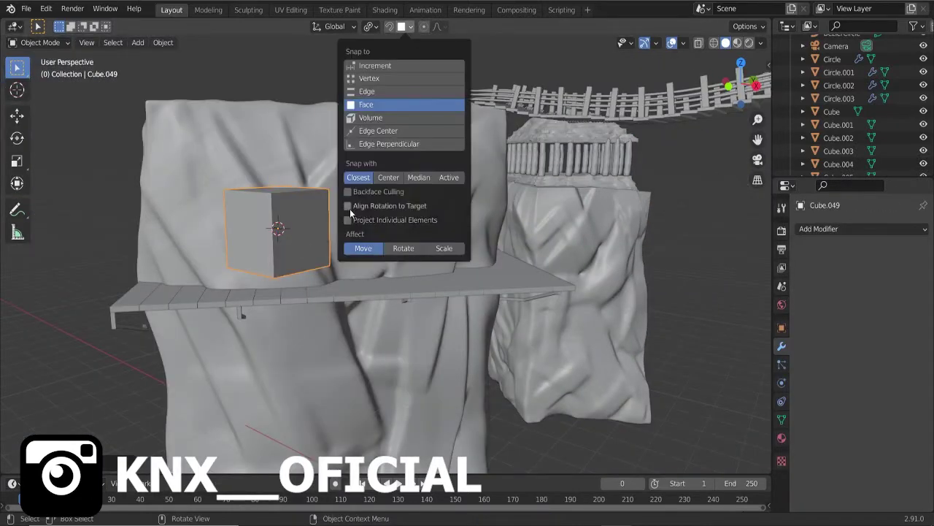
pyautogui.scroll(2, 256, 237)
pyautogui.press('g')
pyautogui.click(213, 234)
pyautogui.moveTo(214, 234); pyautogui.dragTo(330, 261, button='middle')
pyautogui.press('s')
pyautogui.click(330, 263)
pyautogui.scroll(3, 335, 264)
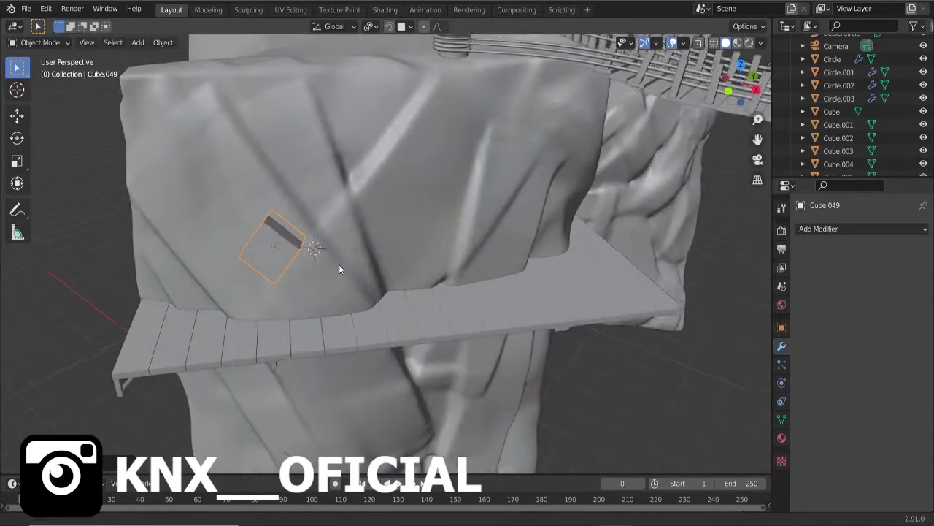
pyautogui.press('r')
pyautogui.press('x')
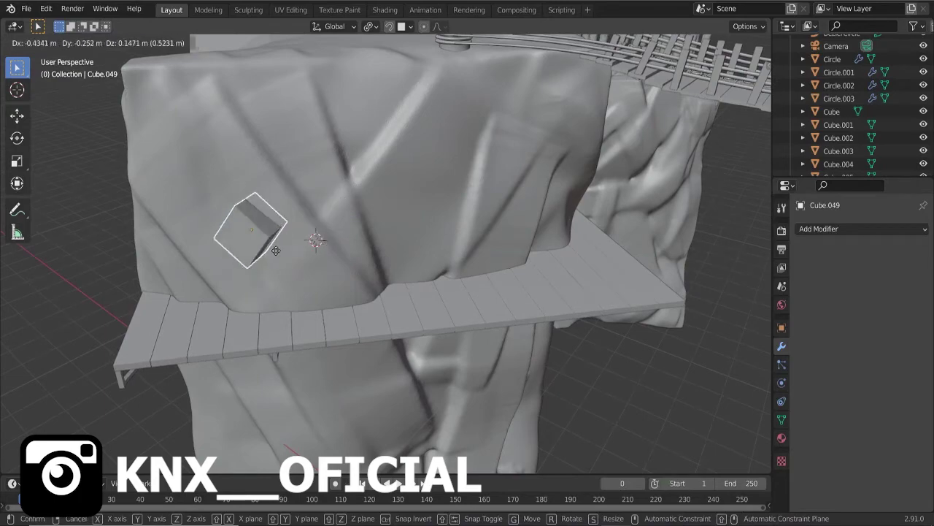
pyautogui.moveTo(276, 251)
pyautogui.mouseDown(button='middle')
pyautogui.moveTo(430, 309)
pyautogui.moveTo(378, 284)
pyautogui.moveTo(372, 238)
pyautogui.moveTo(361, 234)
pyautogui.moveTo(146, 259)
pyautogui.mouseUp(button='middle')
pyautogui.press('Delete')
# Add another cube, scale it, and delete that attempt too.
pyautogui.hotkey('shift', 'a')
pyautogui.click(234, 272)
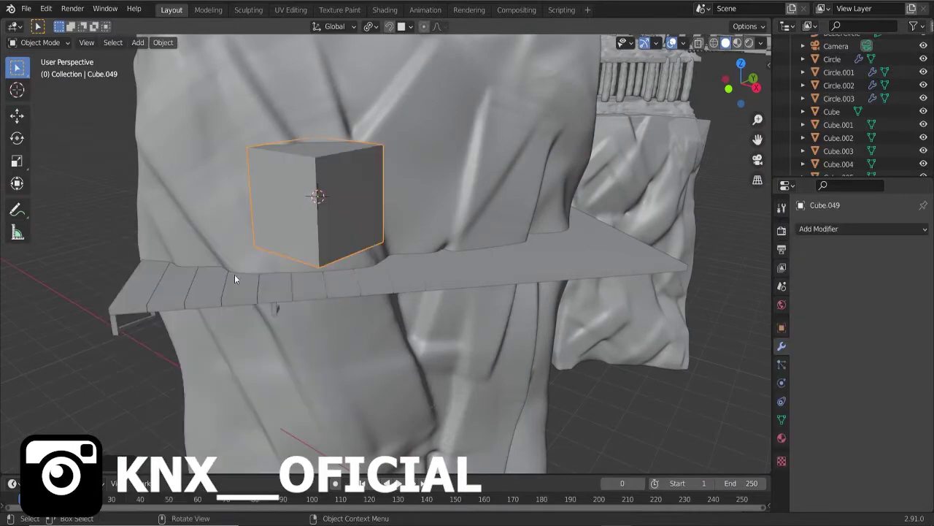
pyautogui.press('s')
pyautogui.moveTo(271, 285); pyautogui.dragTo(272, 321, button='middle')
pyautogui.click(346, 281)
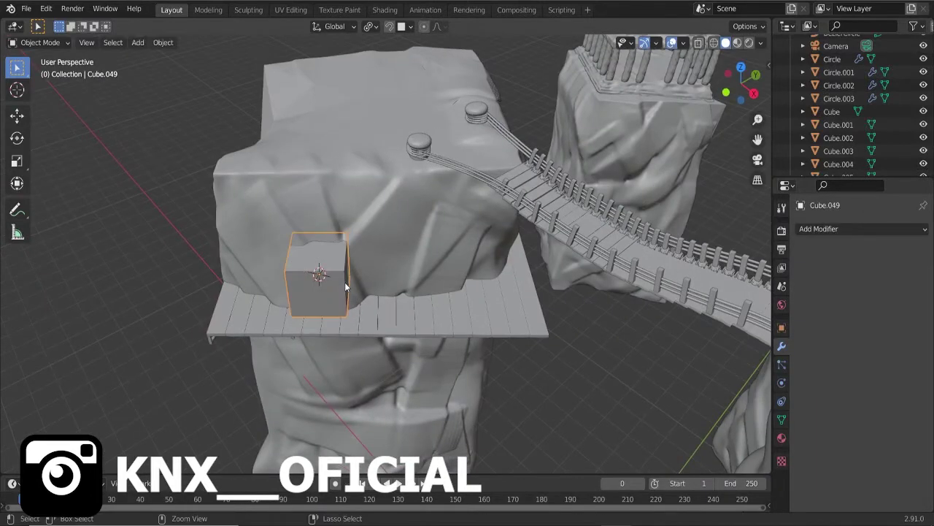
pyautogui.press('Delete')
# Add a fresh cube on the walkway and scale it into a thin upright post.
pyautogui.hotkey('shift', 'a')
pyautogui.moveTo(386, 317)
pyautogui.mouseDown(button='middle')
pyautogui.moveTo(398, 272)
pyautogui.moveTo(316, 310)
pyautogui.mouseUp(button='middle')
pyautogui.click(460, 279)
pyautogui.press('y')
pyautogui.click(314, 306)
pyautogui.press('s')
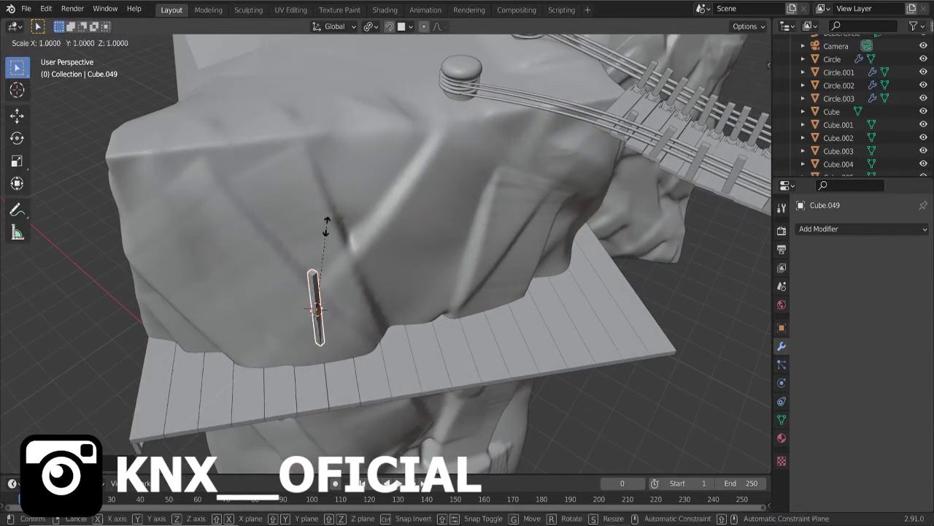
pyautogui.click(318, 252)
pyautogui.moveTo(318, 252); pyautogui.dragTo(333, 267, button='middle')
pyautogui.click(176, 352)
pyautogui.moveTo(176, 351)
pyautogui.mouseDown(button='middle')
pyautogui.moveTo(199, 369)
pyautogui.moveTo(218, 299)
pyautogui.moveTo(307, 298)
pyautogui.moveTo(257, 326)
pyautogui.mouseUp(button='middle')
# Move the post beside the walkway and adjust its height.
pyautogui.press('g')
pyautogui.click(204, 343)
pyautogui.press('g')
pyautogui.press('z')
pyautogui.click(222, 276)
pyautogui.press('g')
pyautogui.click(268, 291)
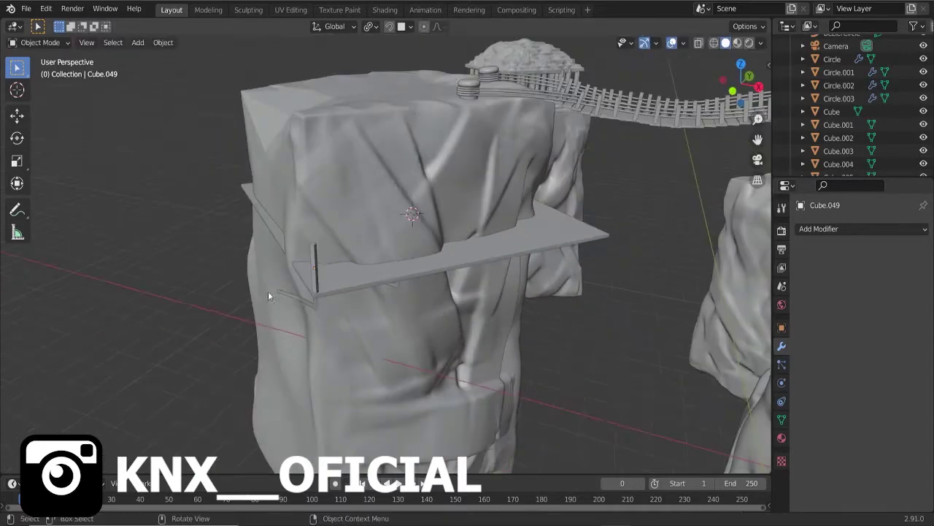
# Rotate the post on X and raise it onto the walkway edge.
pyautogui.press('r')
pyautogui.press('x')
pyautogui.click(284, 322)
pyautogui.moveTo(285, 322)
pyautogui.mouseDown(button='middle')
pyautogui.moveTo(244, 279)
pyautogui.moveTo(215, 139)
pyautogui.moveTo(347, 277)
pyautogui.moveTo(261, 159)
pyautogui.mouseUp(button='middle')
pyautogui.press('g')
pyautogui.press('z')
pyautogui.click(211, 131)
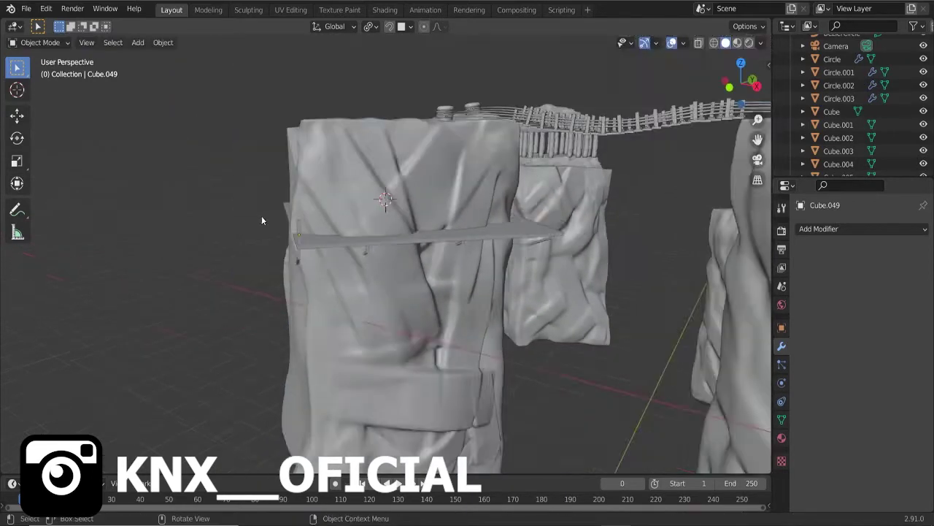
# Give the post an Array modifier with Count 11 and Relative Offset Y 8.95.
pyautogui.click(819, 228)
pyautogui.click(668, 251)
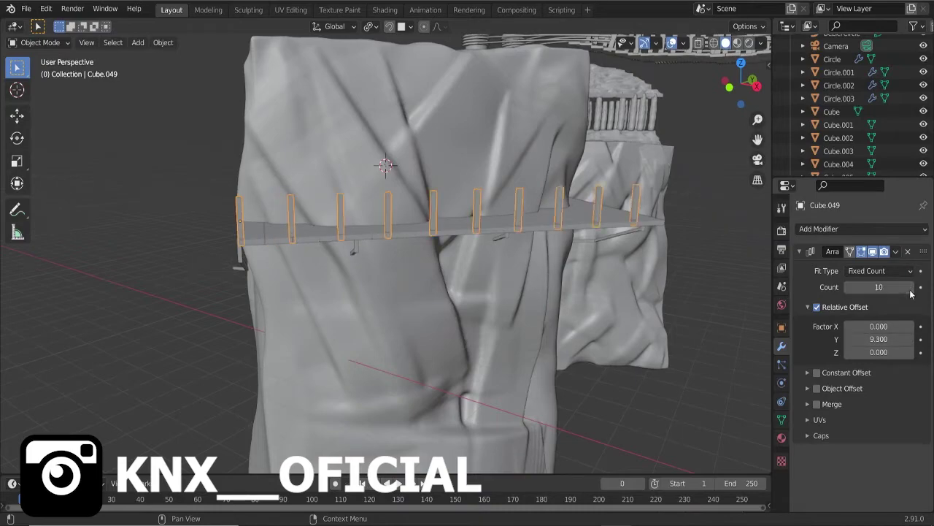
pyautogui.moveTo(879, 339); pyautogui.dragTo(898, 339)
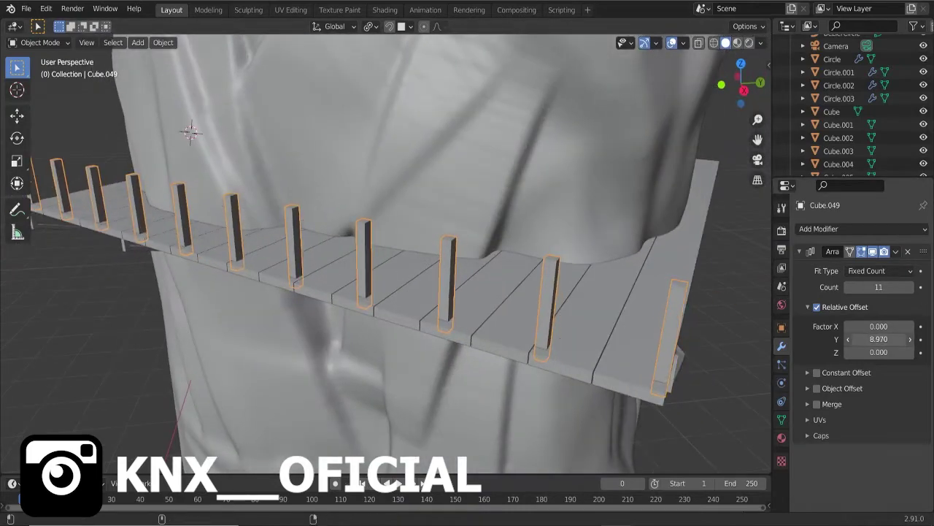
pyautogui.moveTo(621, 299)
pyautogui.mouseDown(button='middle')
pyautogui.moveTo(654, 303)
pyautogui.moveTo(452, 259)
pyautogui.moveTo(468, 215)
pyautogui.mouseUp(button='middle')
pyautogui.scroll(4, 365, 204)
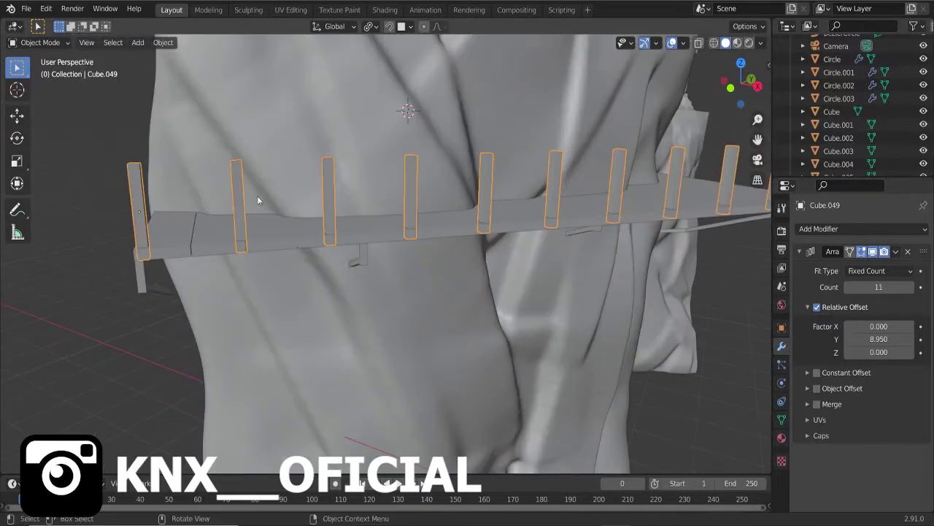
# Duplicate the first post and rotate the copy 90° on X.
pyautogui.click(137, 198)
pyautogui.press('r')
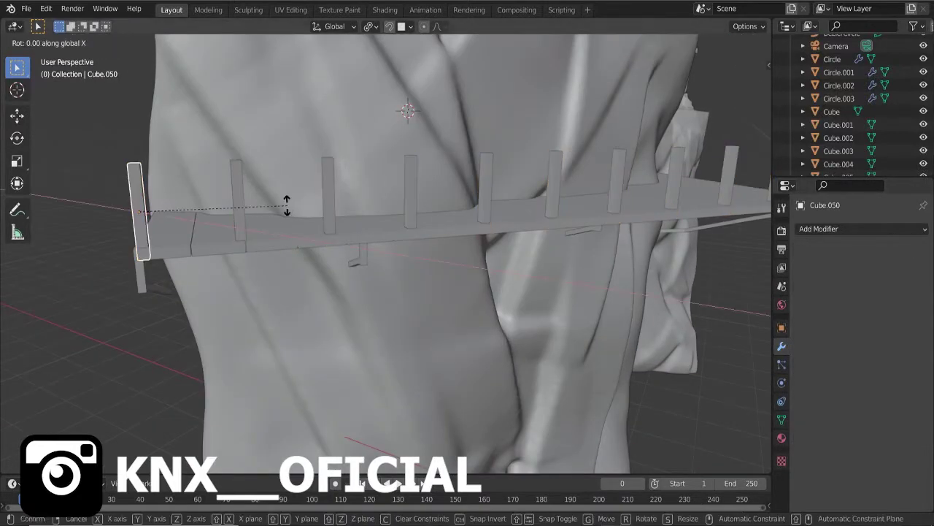
pyautogui.press('Escape')
pyautogui.click(760, 42)
pyautogui.press('n')
pyautogui.hotkey('alt', 'r')
pyautogui.write('r')
pyautogui.moveTo(283, 251)
pyautogui.mouseDown(button='middle')
pyautogui.moveTo(327, 246)
pyautogui.moveTo(340, 329)
pyautogui.mouseUp(button='middle')
pyautogui.write('90')
pyautogui.press('Return')
# Scale the copy thin on X and align it along the walkway across the posts.
pyautogui.press('s')
pyautogui.press('x')
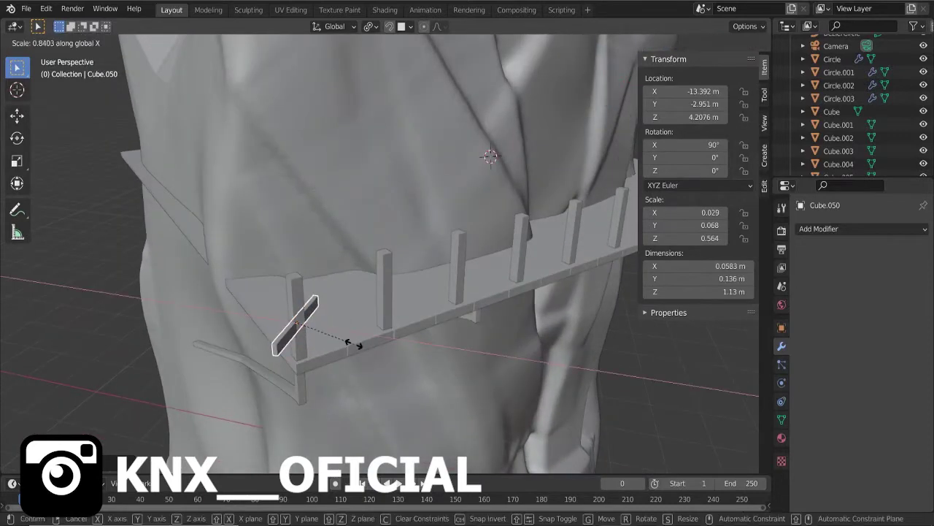
pyautogui.press('Return')
pyautogui.press('z')
pyautogui.press('Escape')
pyautogui.press('r')
pyautogui.press('z')
pyautogui.click(311, 347)
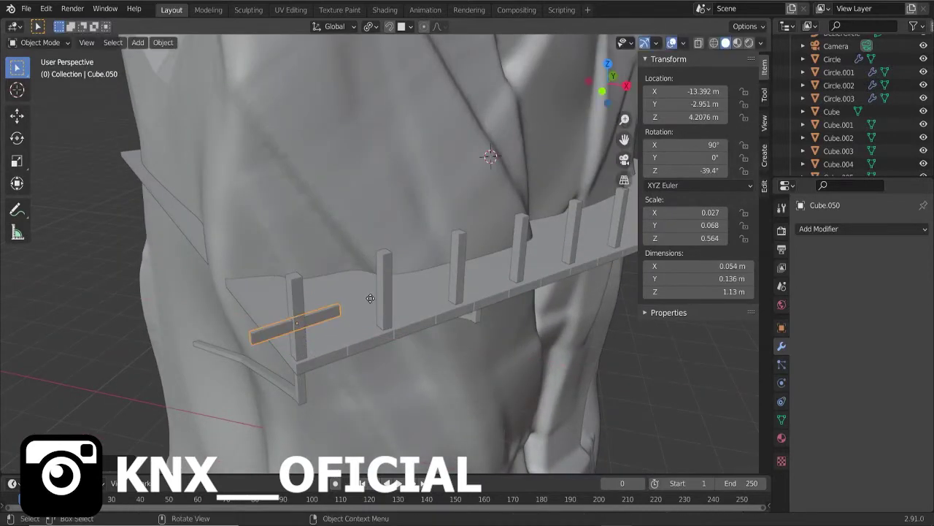
pyautogui.press('g')
pyautogui.click(372, 296)
pyautogui.moveTo(383, 310)
pyautogui.mouseDown(button='middle')
pyautogui.moveTo(314, 303)
pyautogui.moveTo(292, 314)
pyautogui.mouseUp(button='middle')
# Give the rail an Array modifier with Count 10 and Z offset -1.08.
pyautogui.click(861, 229)
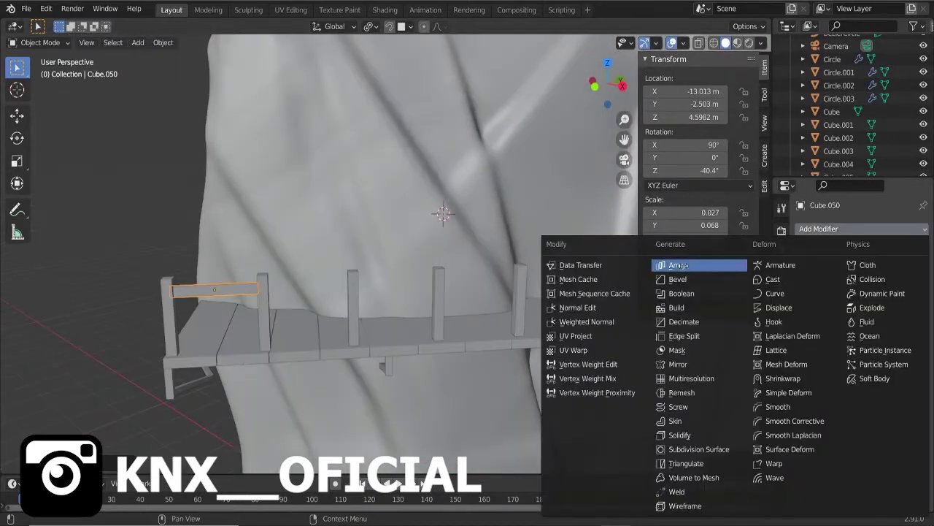
pyautogui.click(724, 265)
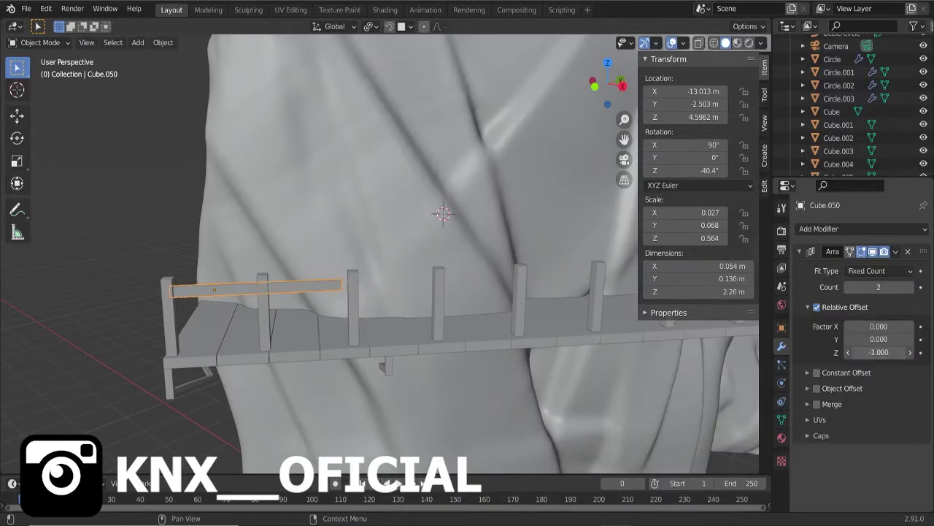
pyautogui.click(911, 288)
pyautogui.click(911, 288)
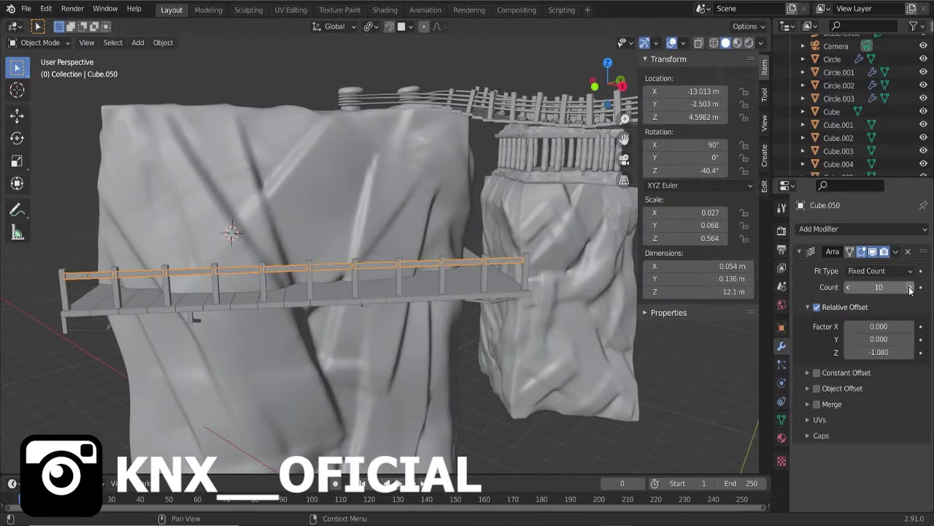
pyautogui.hotkey('shift', 'd')
pyautogui.press('z')
pyautogui.click(896, 251)
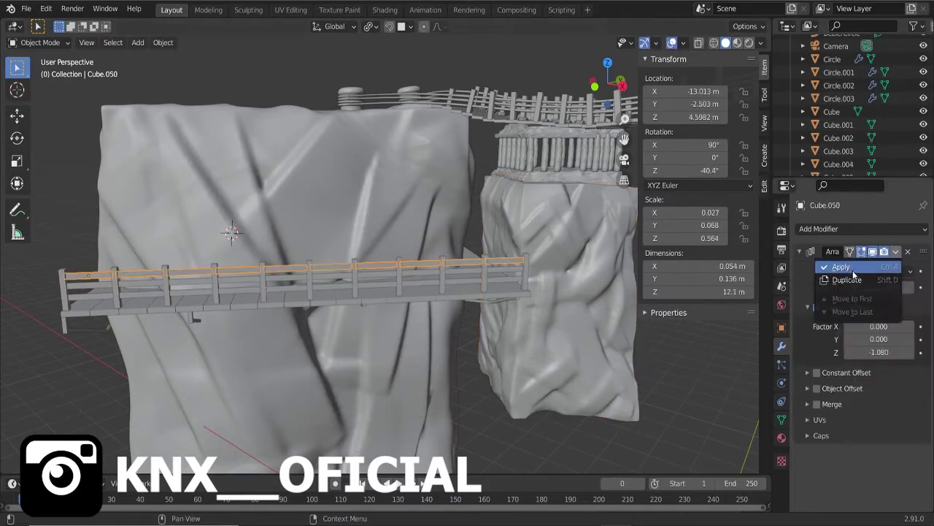
# Apply the rail array and settle the fence's final placement.
pyautogui.click(841, 267)
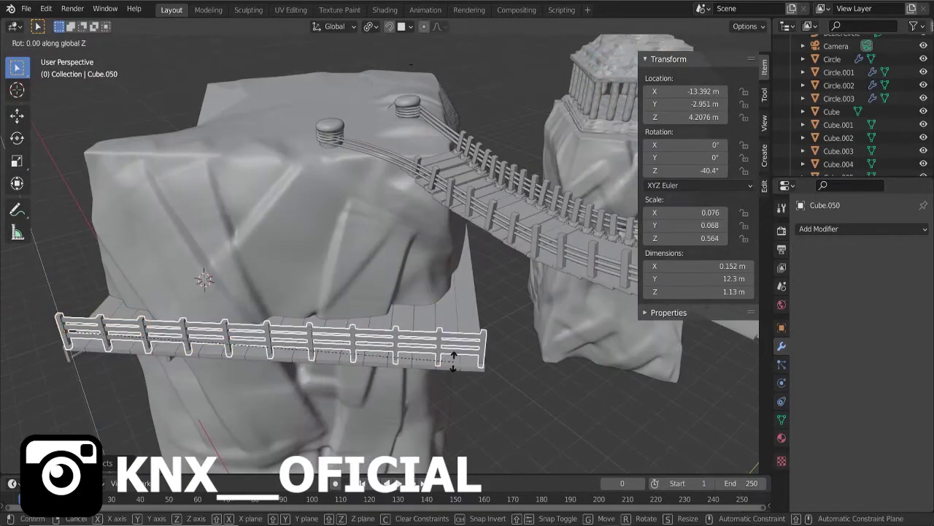
pyautogui.click(76, 210)
pyautogui.moveTo(251, 312)
pyautogui.mouseDown(button='middle')
pyautogui.moveTo(281, 320)
pyautogui.moveTo(254, 335)
pyautogui.mouseUp(button='middle')
pyautogui.click(514, 309)
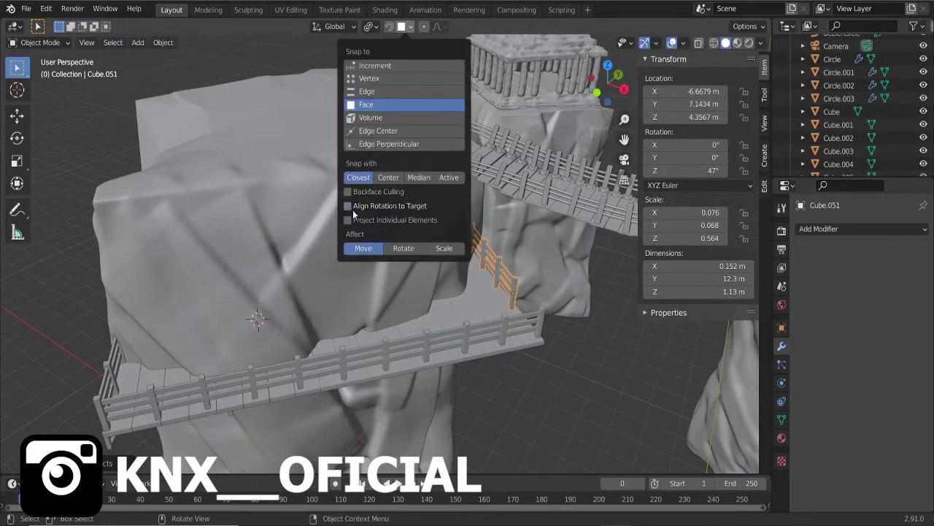
# Select the small rock block by the right cliff and switch to camera view.
pyautogui.scroll(-3, 438, 292)
pyautogui.moveTo(543, 362); pyautogui.dragTo(452, 328, button='middle')
pyautogui.scroll(2, 452, 331)
pyautogui.press('n')
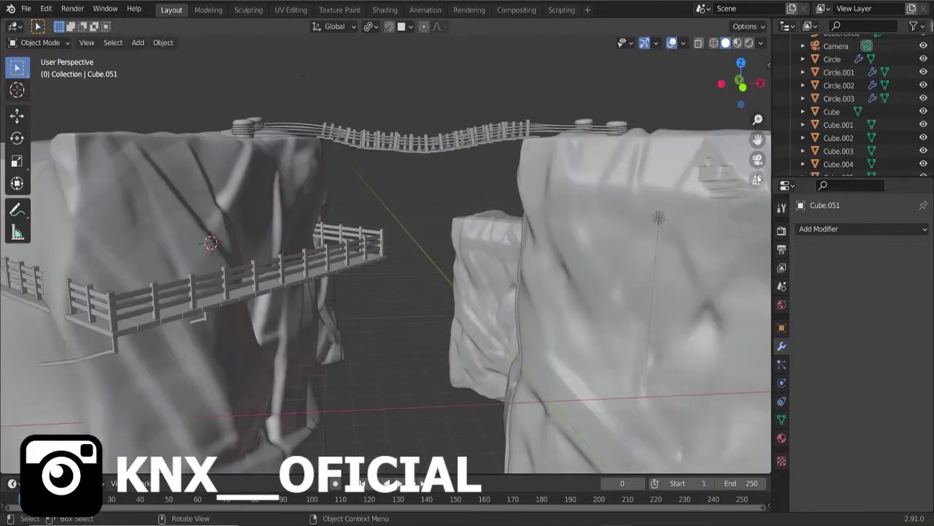
pyautogui.click(488, 294)
pyautogui.press('KP_0')
pyautogui.scroll(2, 459, 303)
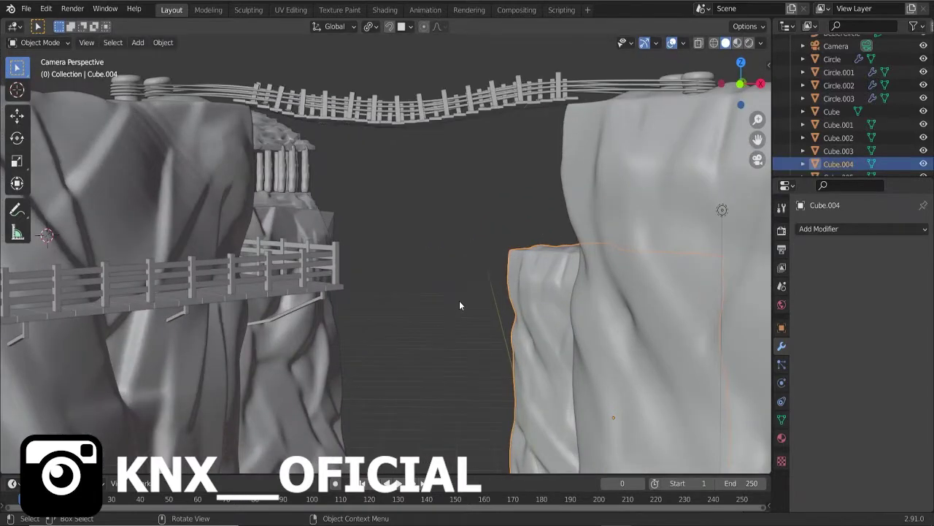
# Enable Lock Camera to View and reframe the view around the cliffs.
pyautogui.press('n')
pyautogui.click(695, 212)
pyautogui.press('n')
pyautogui.moveTo(474, 325); pyautogui.dragTo(450, 318, button='middle')
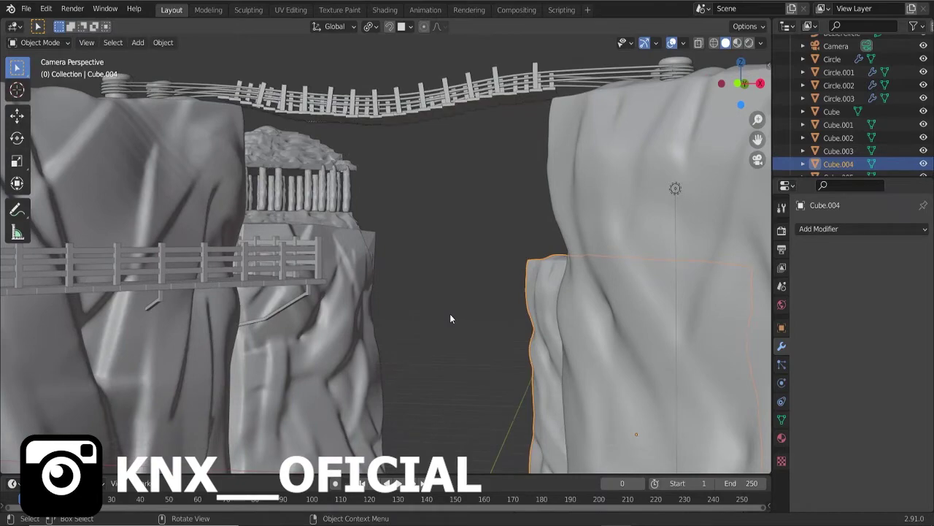
pyautogui.press('n')
pyautogui.press('n')
pyautogui.moveTo(450, 319); pyautogui.dragTo(237, 310, button='middle')
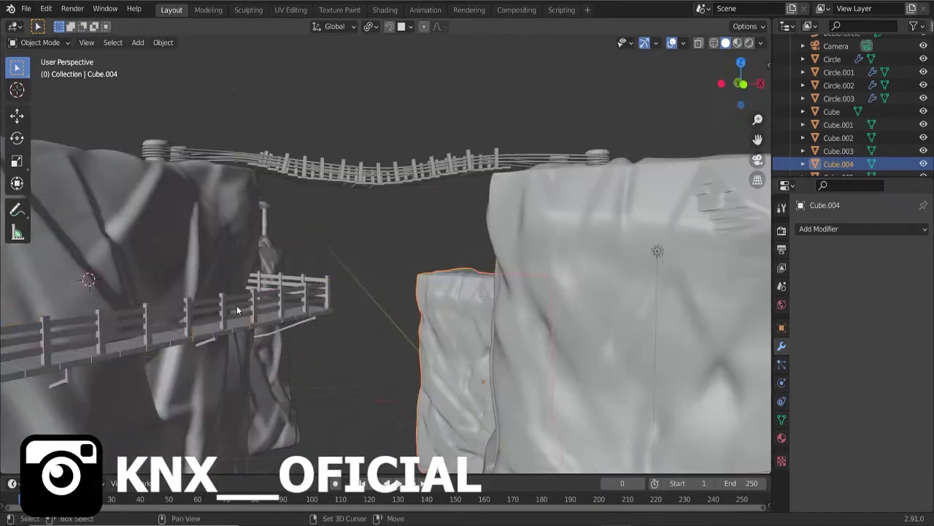
pyautogui.moveTo(276, 376); pyautogui.dragTo(320, 341, button='middle')
# Undo the earlier copy and retry duplicating the walkway lower on the cliff.
pyautogui.hotkey('ctrl', 'z')
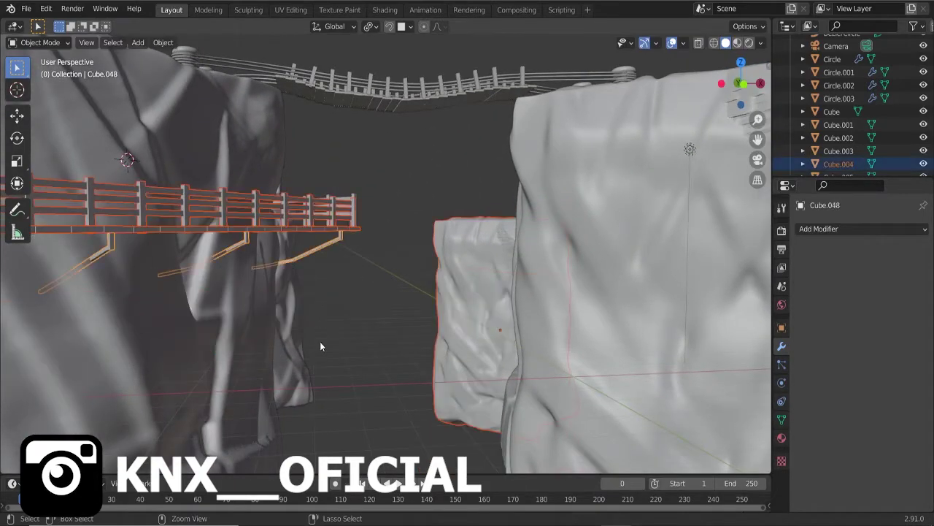
pyautogui.hotkey('shift', 'd')
pyautogui.press('z')
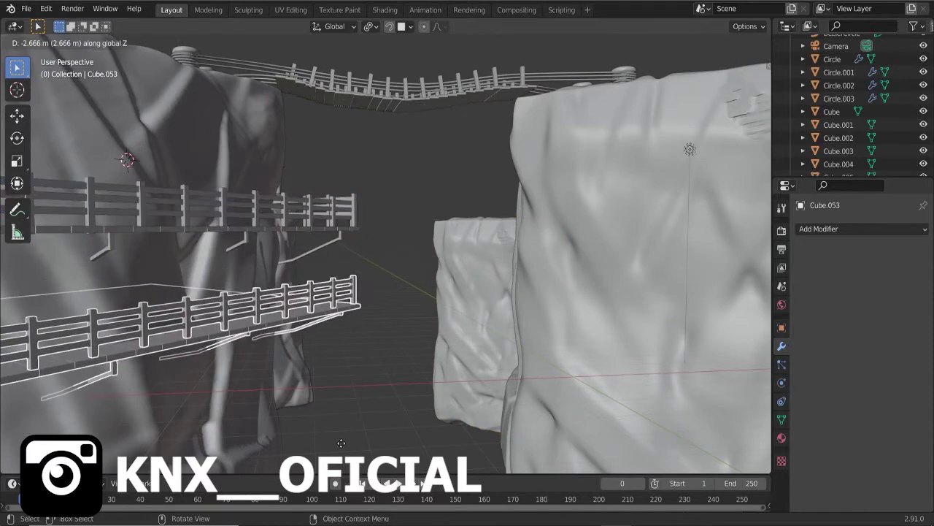
pyautogui.click(252, 321)
pyautogui.moveTo(252, 321); pyautogui.dragTo(300, 404, button='middle')
pyautogui.scroll(2, 303, 391)
# Place the final walkway copy 2.666 m below the original and check it in camera view.
pyautogui.hotkey('ctrl', 'z')
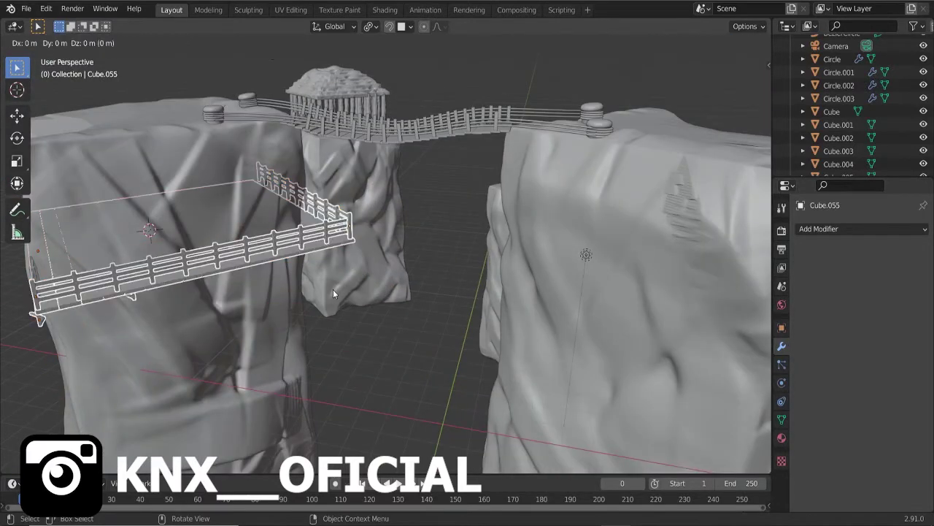
pyautogui.hotkey('shift', 'd')
pyautogui.press('z')
pyautogui.click(383, 409)
pyautogui.scroll(-4, 382, 409)
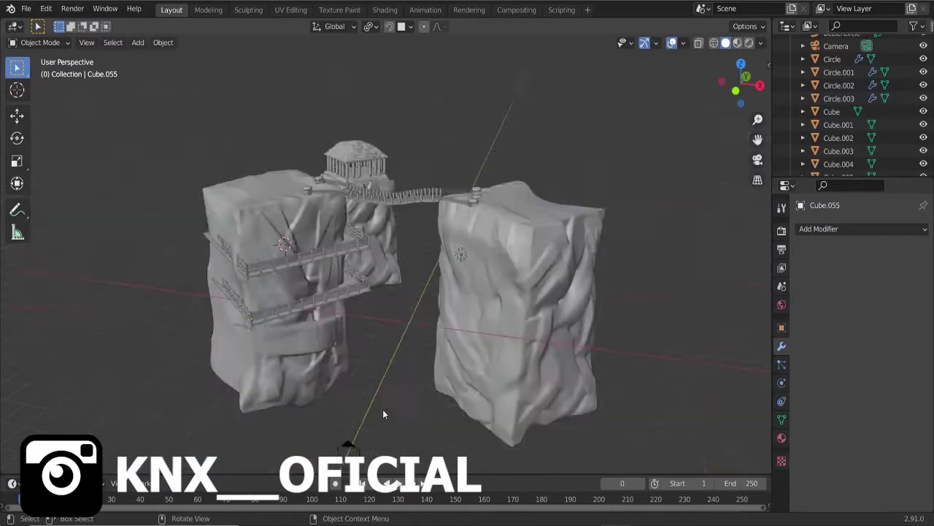
pyautogui.moveTo(383, 409)
pyautogui.mouseDown(button='middle')
pyautogui.moveTo(300, 335)
pyautogui.moveTo(318, 338)
pyautogui.mouseUp(button='middle')
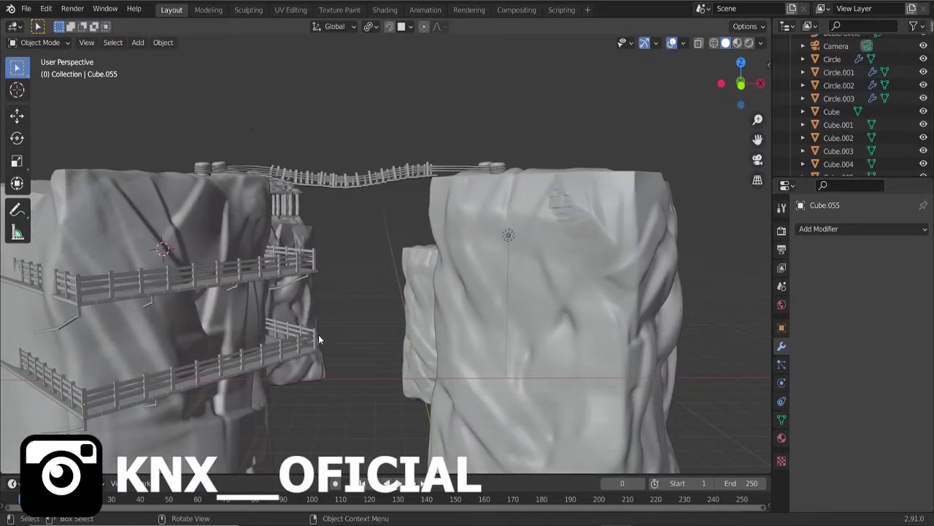
pyautogui.click(758, 159)
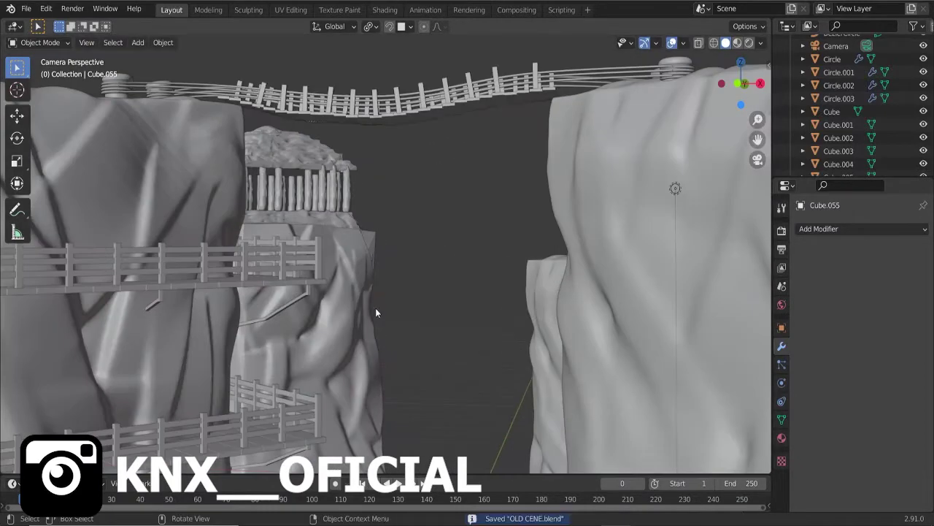
pyautogui.moveTo(375, 312)
pyautogui.mouseDown(button='middle')
pyautogui.moveTo(401, 304)
pyautogui.moveTo(280, 334)
pyautogui.mouseUp(button='middle')
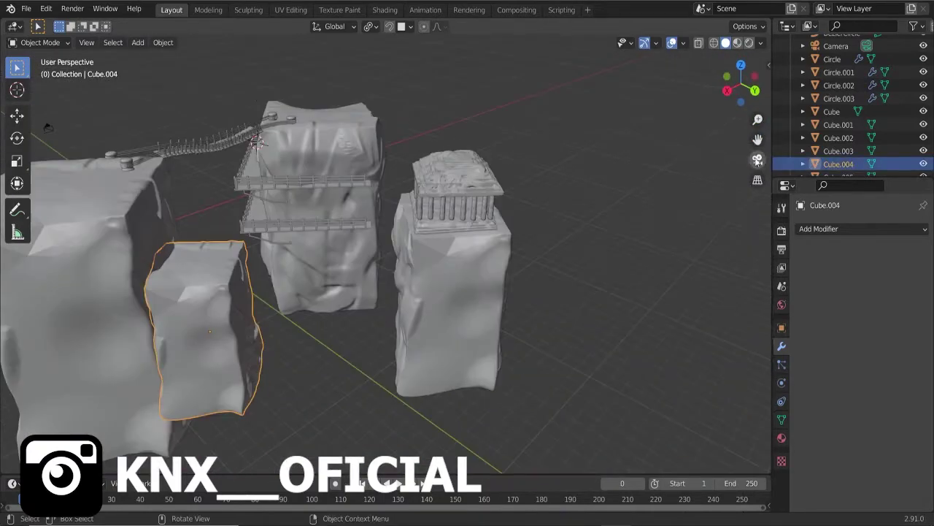
# Move the small rock block along X into the gap between the cliffs.
pyautogui.press('KP_0')
pyautogui.press('g')
pyautogui.press('x')
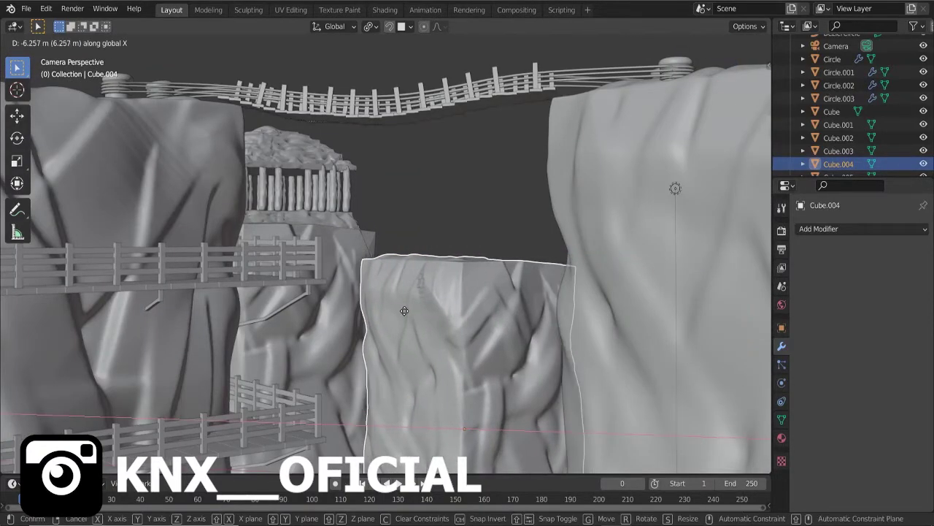
pyautogui.click(446, 325)
pyautogui.press('g')
pyautogui.press('x')
pyautogui.press('Escape')
pyautogui.moveTo(457, 209); pyautogui.dragTo(435, 339, button='middle')
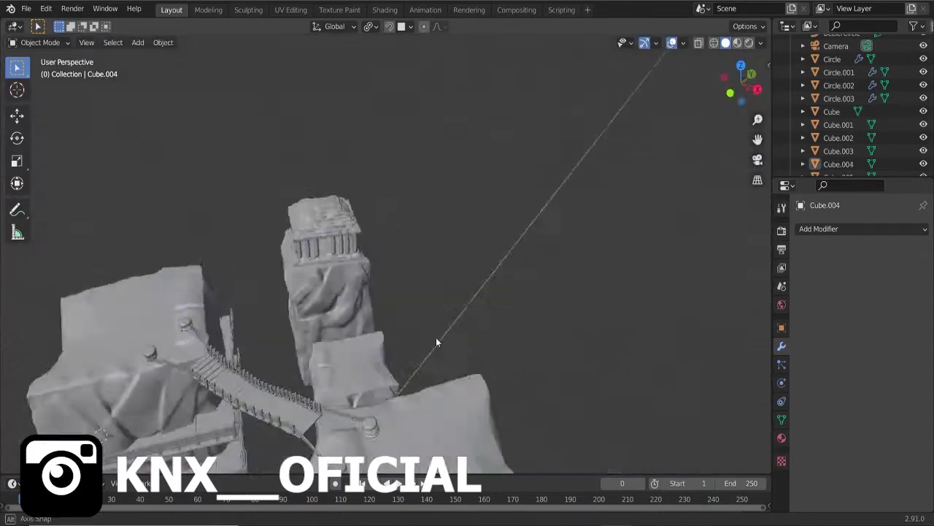
pyautogui.press('KP_0')
# Squash the rock block shorter along Z and widen it along X.
pyautogui.scroll(5, 502, 268)
pyautogui.click(452, 321)
pyautogui.press('s')
pyautogui.press('z')
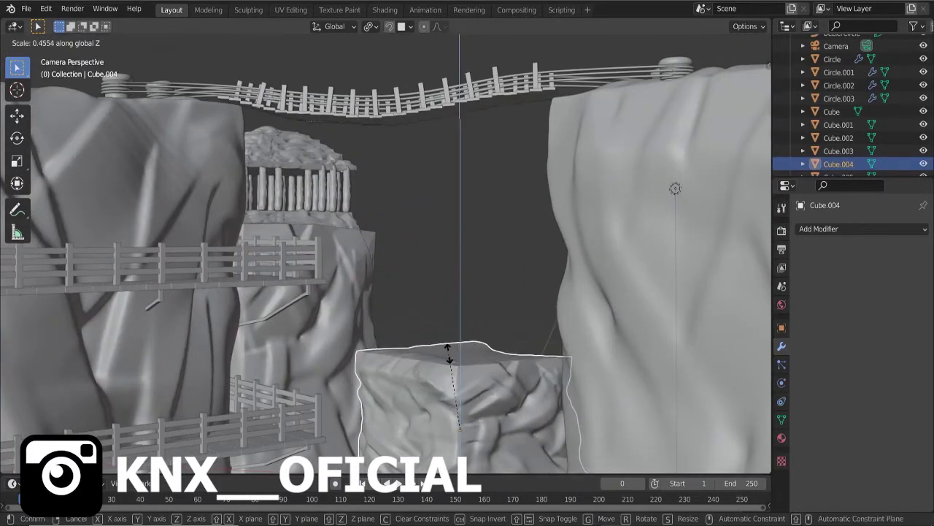
pyautogui.click(451, 332)
pyautogui.press('g')
pyautogui.press('z')
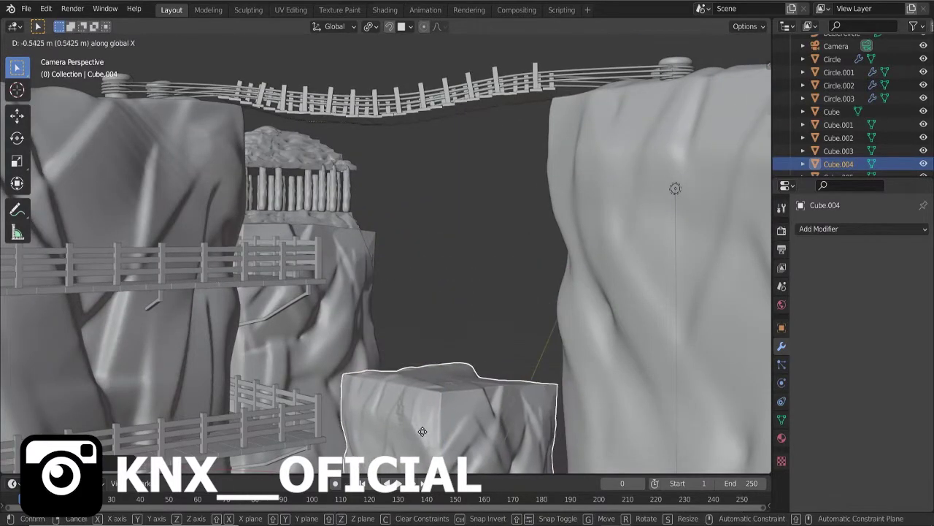
pyautogui.press('s')
pyautogui.press('Escape')
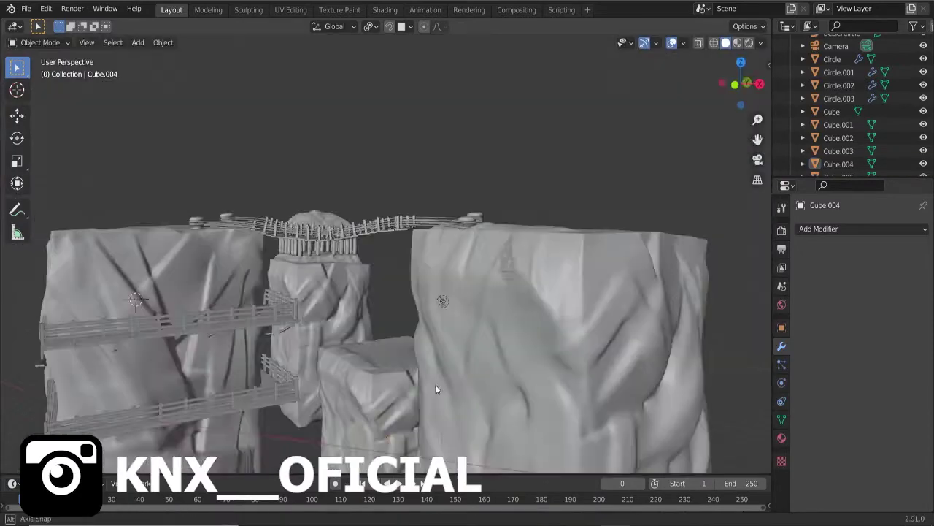
pyautogui.moveTo(377, 361); pyautogui.dragTo(448, 395, button='middle')
pyautogui.press('KP_0')
pyautogui.press('Home')
# Slide the rock block along Y between the temple pillar and right cliff.
pyautogui.click(441, 358)
pyautogui.press('g')
pyautogui.press('y')
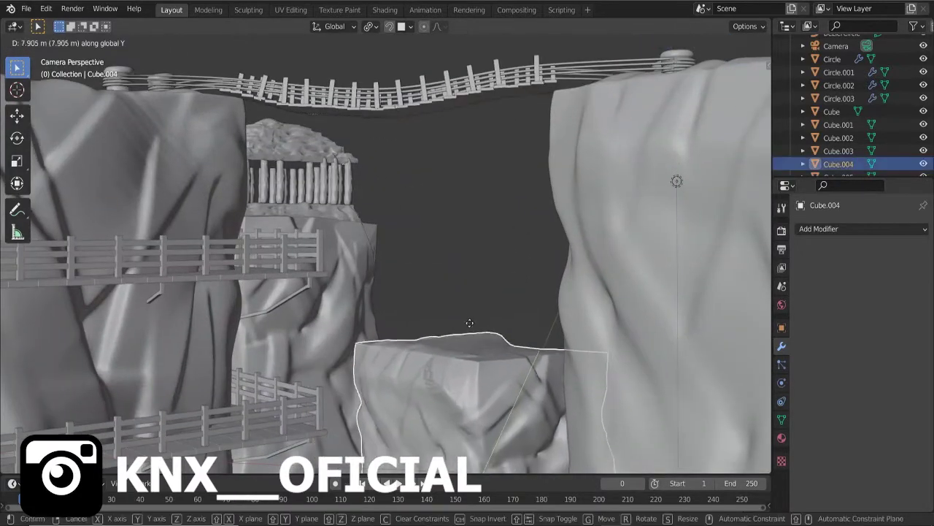
pyautogui.moveTo(481, 321)
pyautogui.mouseDown(button='middle')
pyautogui.moveTo(392, 400)
pyautogui.moveTo(464, 375)
pyautogui.mouseUp(button='middle')
pyautogui.scroll(4, 409, 390)
pyautogui.click(464, 376)
pyautogui.press('g')
pyautogui.press('x')
pyautogui.press('KP_0')
pyautogui.press('y')
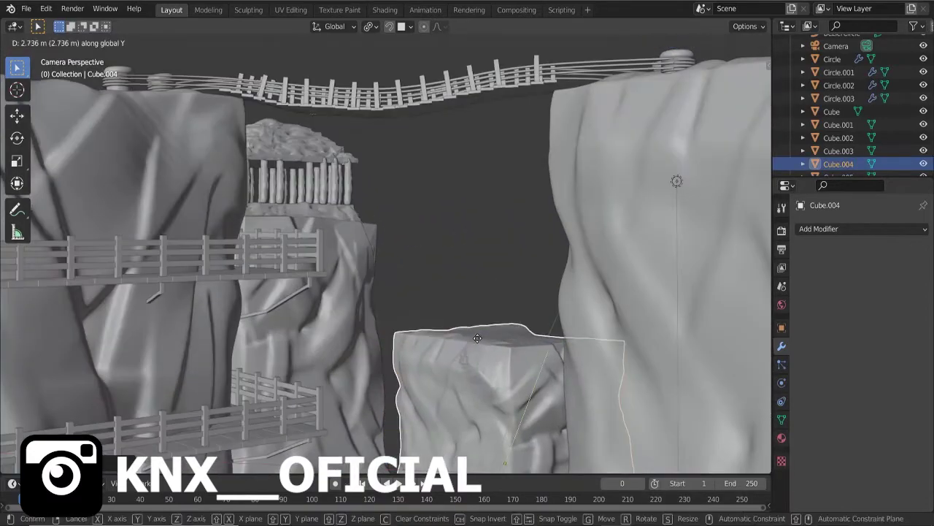
pyautogui.click(459, 308)
# Orbit out to view the whole scene and deselect the rock block.
pyautogui.moveTo(458, 307)
pyautogui.mouseDown(button='middle')
pyautogui.moveTo(444, 322)
pyautogui.moveTo(291, 281)
pyautogui.mouseUp(button='middle')
pyautogui.scroll(-6, 438, 322)
pyautogui.click(429, 313)
pyautogui.scroll(3, 291, 281)
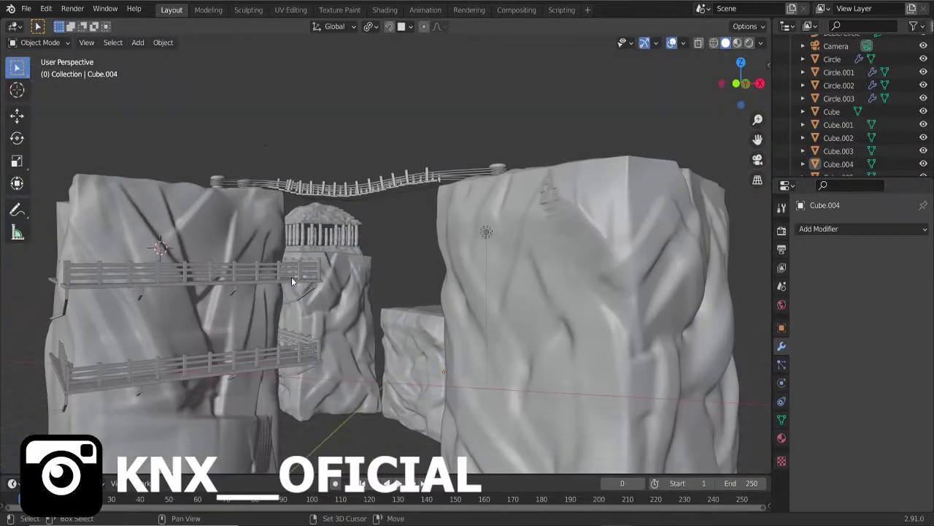
# Duplicate the platform piece and move it along X around the temple.
pyautogui.moveTo(236, 294); pyautogui.dragTo(297, 312, button='middle')
pyautogui.scroll(3, 290, 323)
pyautogui.hotkey('shift', 'd')
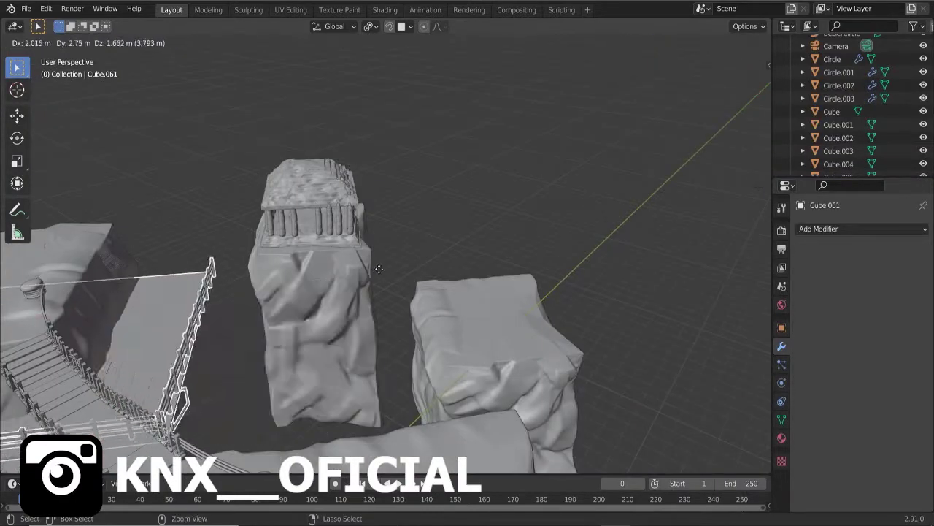
pyautogui.press('y')
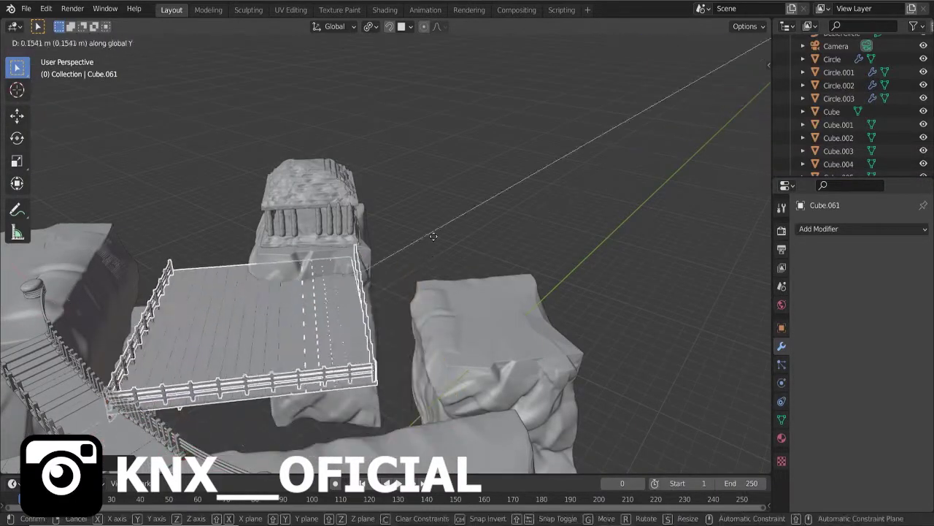
pyautogui.press('x')
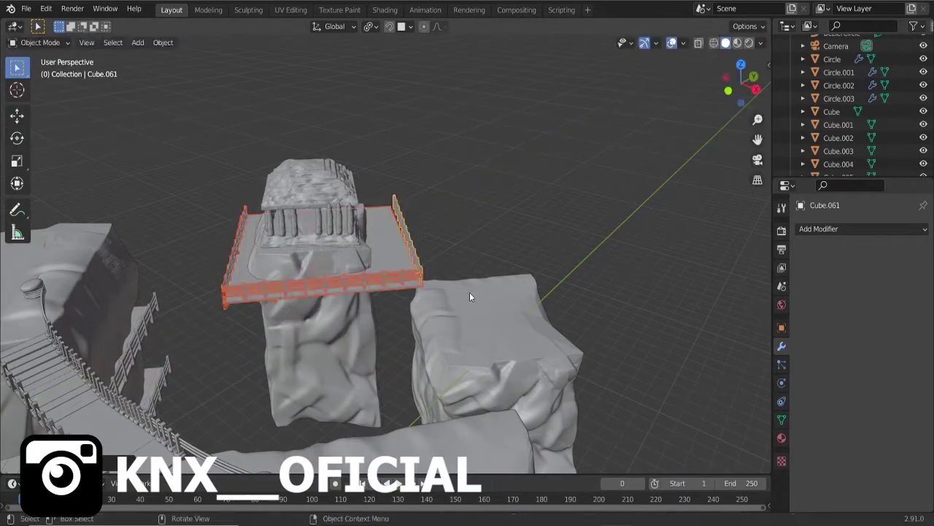
pyautogui.click(448, 294)
pyautogui.moveTo(448, 293); pyautogui.dragTo(390, 326, button='middle')
pyautogui.press('s')
pyautogui.press('x')
pyautogui.press('Escape')
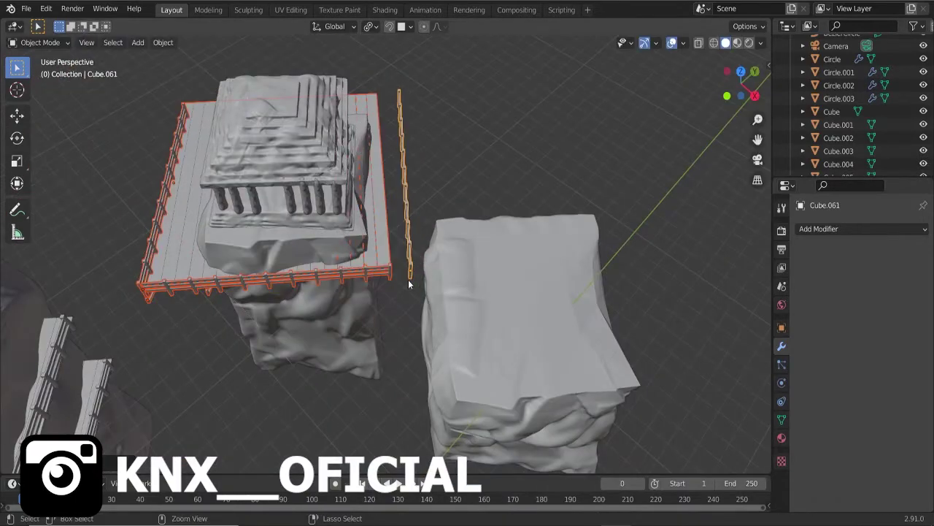
pyautogui.scroll(2, 358, 277)
pyautogui.moveTo(359, 278); pyautogui.dragTo(327, 262, button='middle')
# Set the origins of the front and side fences from the object context menu.
pyautogui.rightClick(327, 262)
pyautogui.click(317, 276)
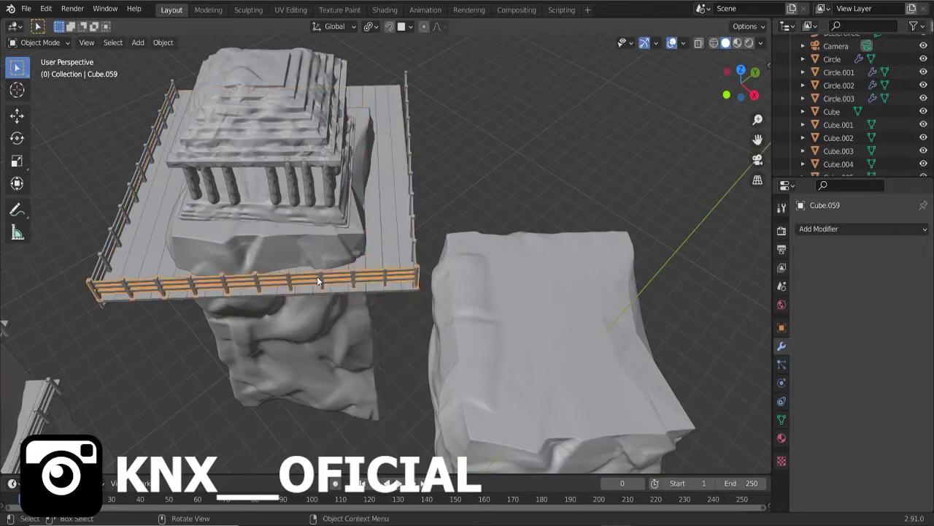
pyautogui.moveTo(414, 241); pyautogui.dragTo(95, 209, button='middle')
pyautogui.rightClick(95, 209)
pyautogui.click(190, 222)
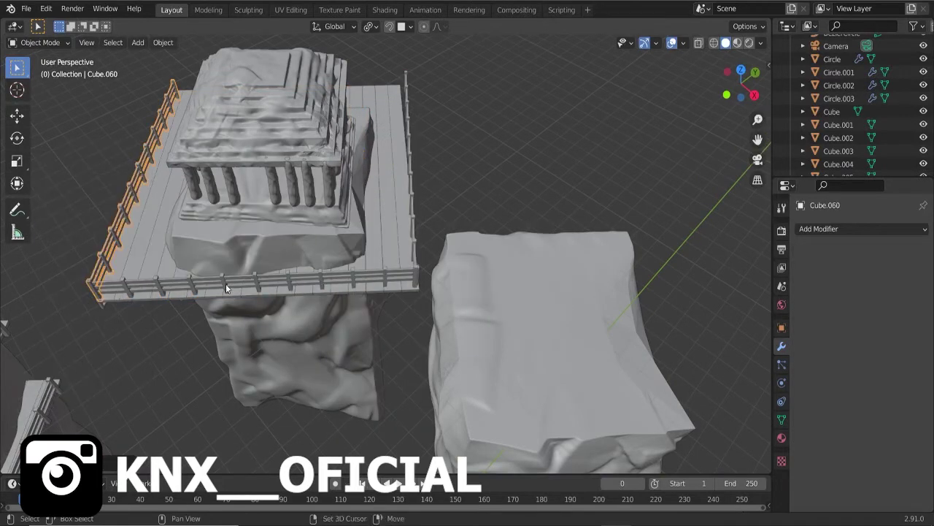
pyautogui.press('KP_Decimal')
pyautogui.scroll(-5, 371, 263)
pyautogui.rightClick(242, 309)
pyautogui.click(333, 342)
pyautogui.moveTo(333, 342); pyautogui.dragTo(305, 269, button='middle')
pyautogui.click(305, 269)
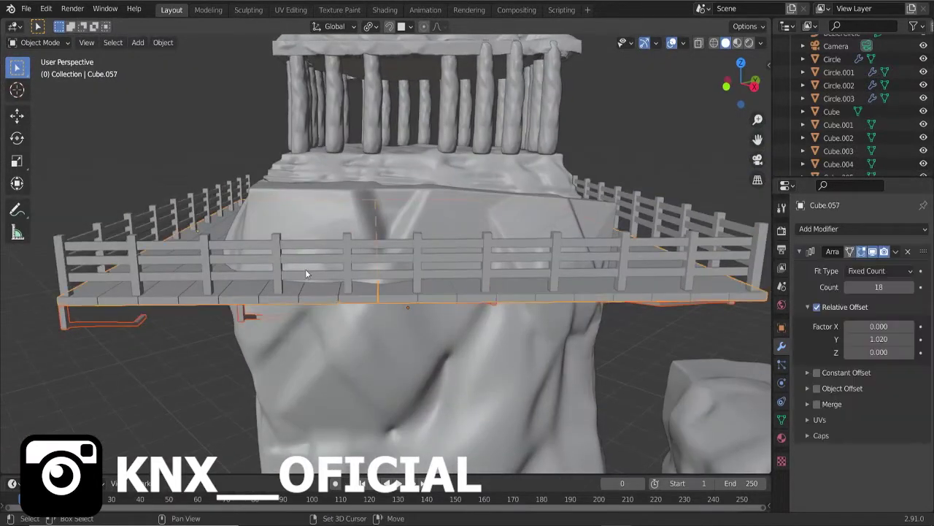
pyautogui.keyDown('shift'); pyautogui.click(515, 293); pyautogui.keyUp('shift')
pyautogui.scroll(-5, 515, 292)
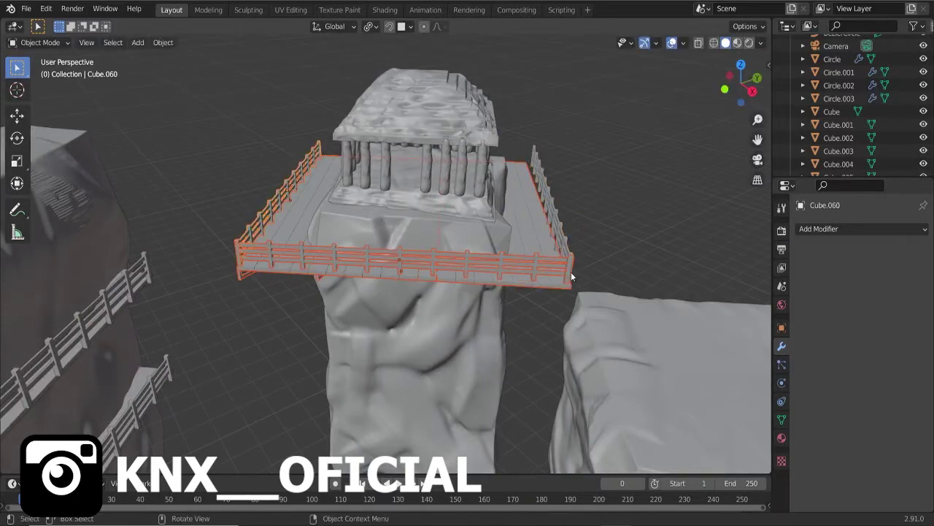
# Set the arrayed platform's scaling pivot and scale it along X.
pyautogui.moveTo(571, 272)
pyautogui.mouseDown(button='middle')
pyautogui.moveTo(599, 268)
pyautogui.moveTo(568, 294)
pyautogui.mouseUp(button='middle')
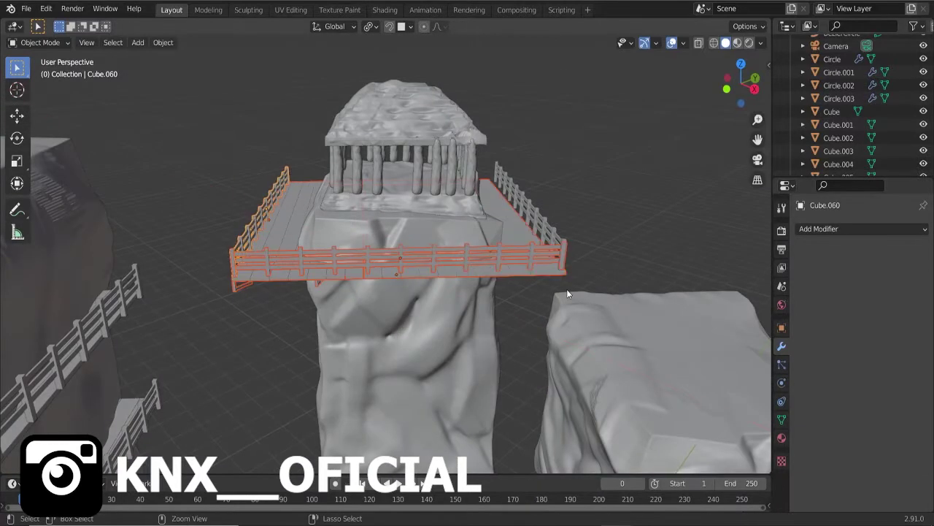
pyautogui.click(596, 249)
pyautogui.click(487, 334)
pyautogui.moveTo(487, 334); pyautogui.dragTo(511, 219, button='middle')
pyautogui.rightClick(517, 194)
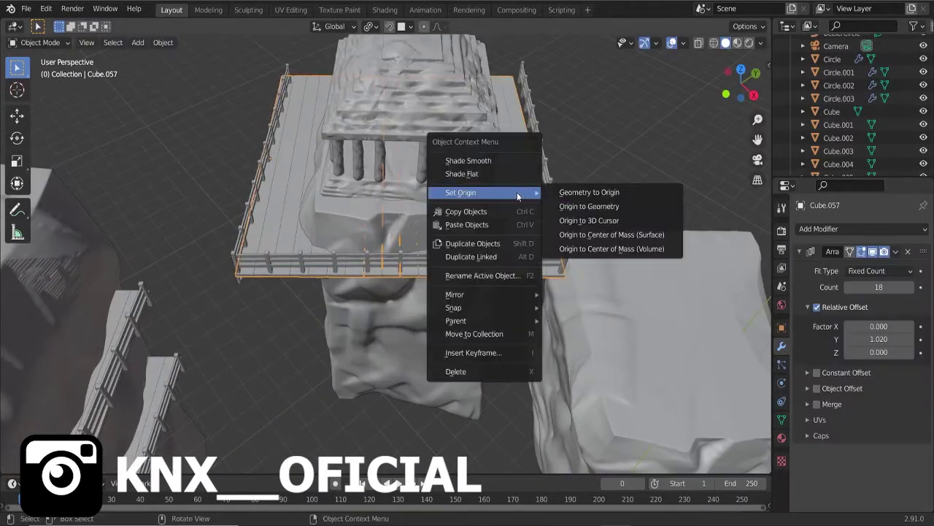
pyautogui.click(370, 26)
pyautogui.click(407, 37)
pyautogui.press('s')
pyautogui.press('x')
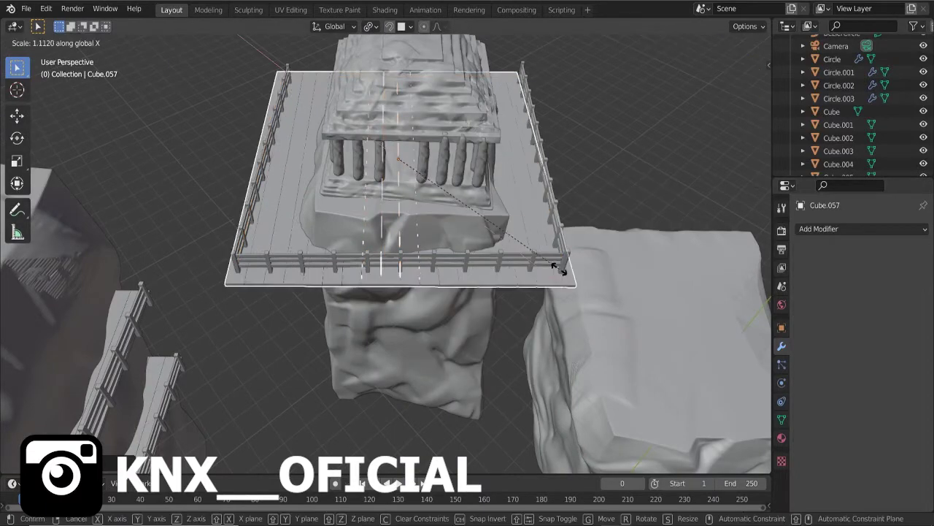
# Add the fence piece to the selection and move both along X.
pyautogui.moveTo(530, 321); pyautogui.dragTo(486, 260, button='middle')
pyautogui.keyDown('shift'); pyautogui.click(486, 260); pyautogui.keyUp('shift')
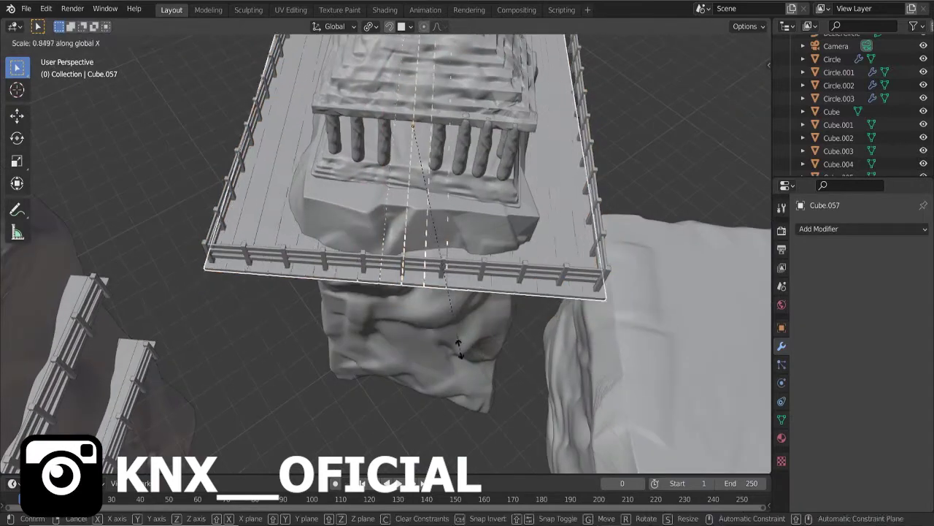
pyautogui.press('g')
pyautogui.press('x')
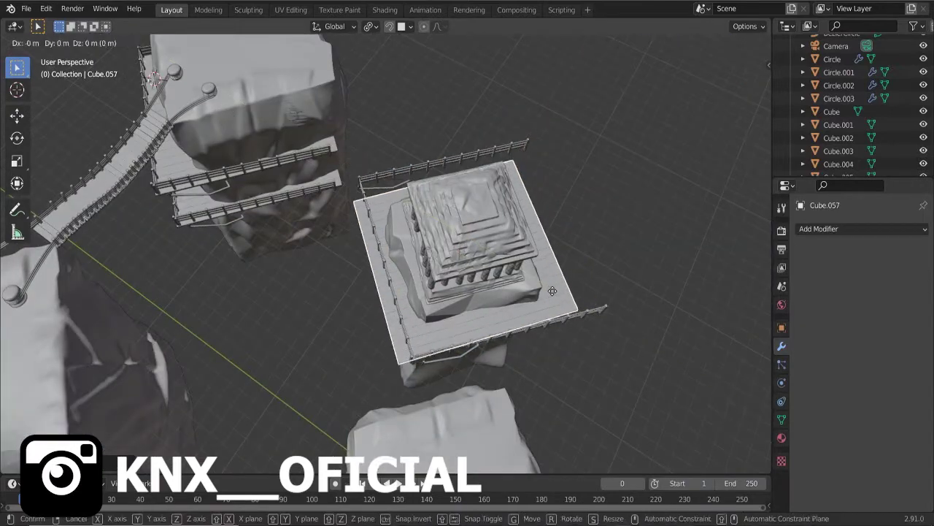
pyautogui.click(555, 285)
# Stretch the front fence wider and move the walkway into its new position.
pyautogui.moveTo(614, 294); pyautogui.dragTo(524, 279, button='middle')
pyautogui.click(408, 256)
pyautogui.press('s')
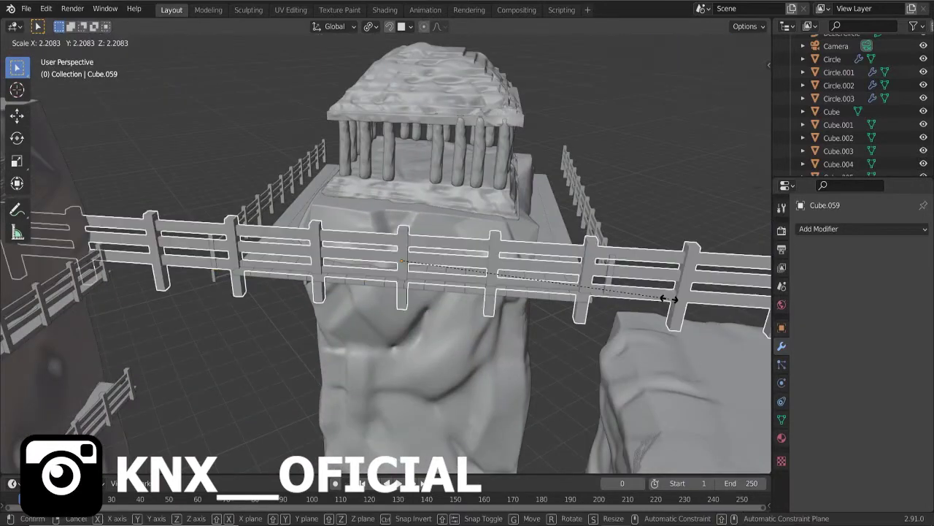
pyautogui.click(661, 303)
pyautogui.press('g')
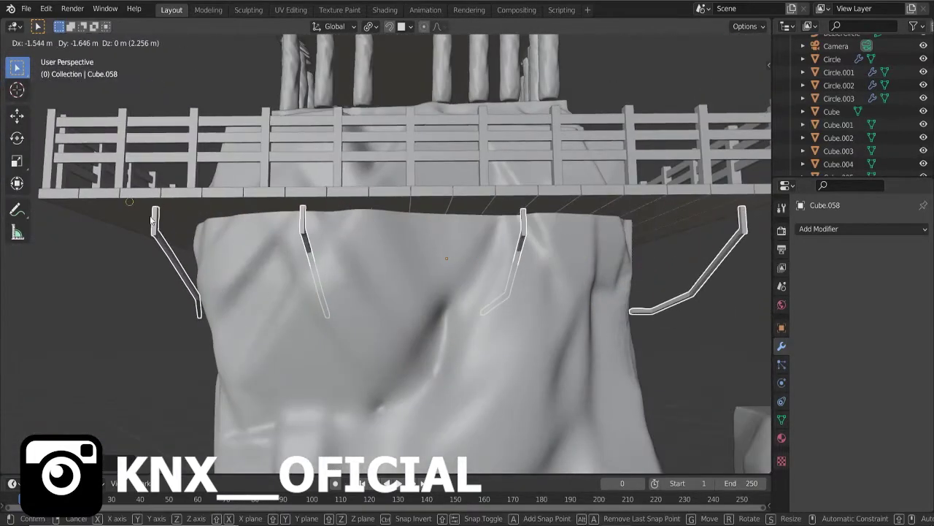
pyautogui.click(151, 219)
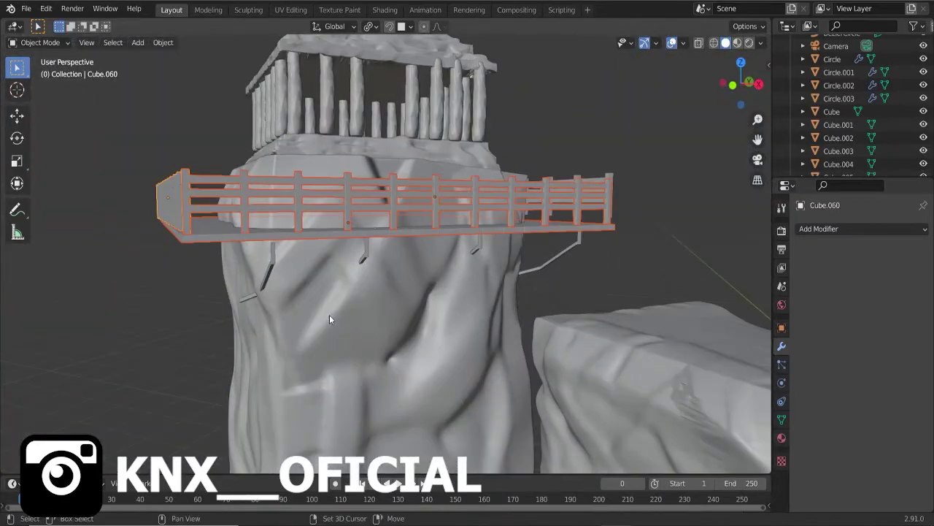
# Lower the walkway fence along Z against the cliff, checking the camera view.
pyautogui.press('g')
pyautogui.press('z')
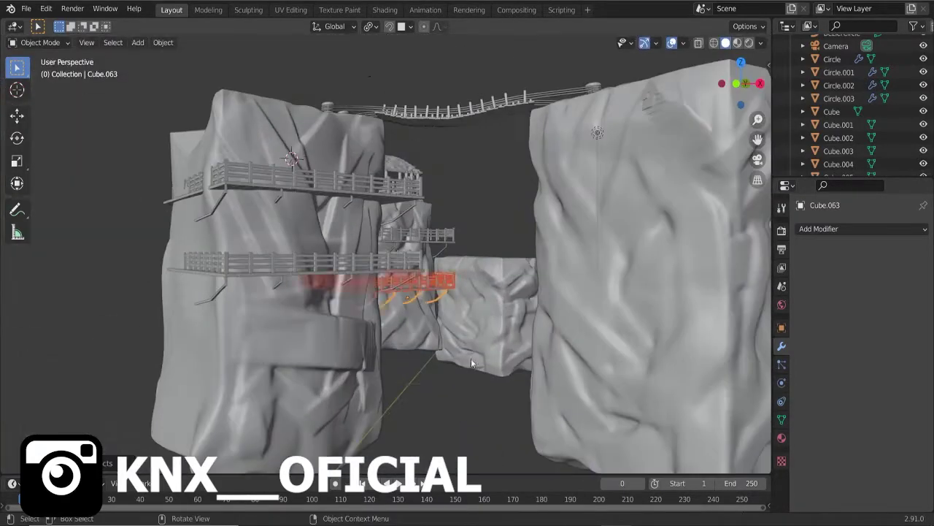
pyautogui.press('KP_0')
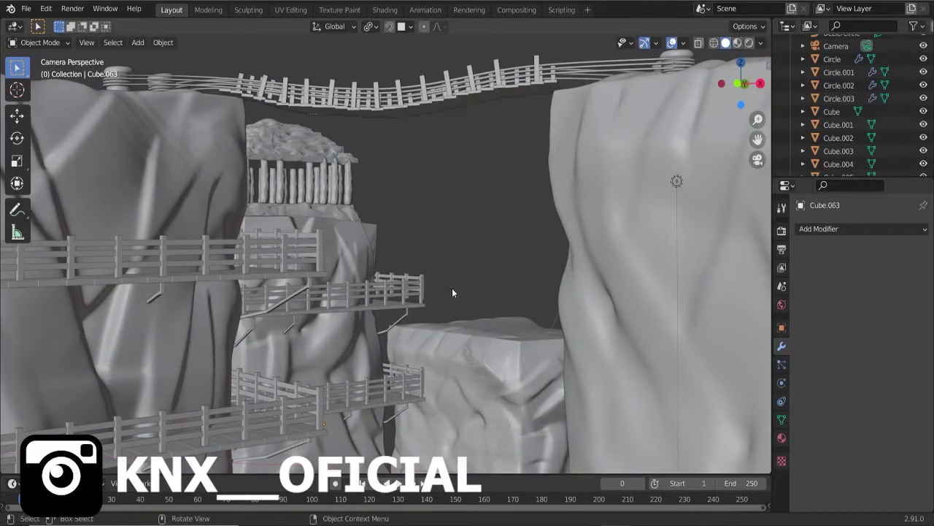
pyautogui.press('KP_0')
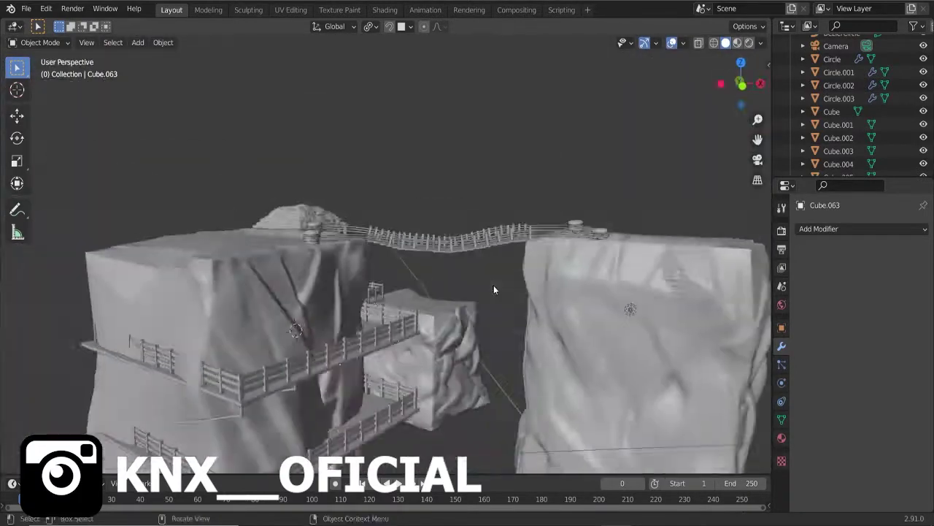
# Frame the small rock block and add a circle mesh beside it.
pyautogui.click(439, 341)
pyautogui.press('KP_Decimal')
pyautogui.moveTo(361, 305); pyautogui.dragTo(329, 263, button='middle')
pyautogui.hotkey('shift', 'a')
pyautogui.click(409, 285)
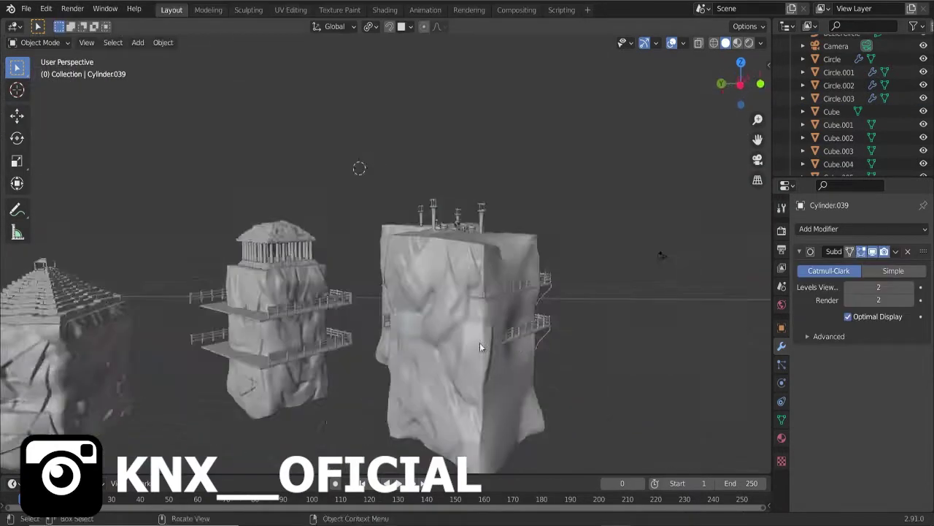
pyautogui.moveTo(480, 342)
pyautogui.mouseDown(button='middle')
pyautogui.moveTo(489, 322)
pyautogui.moveTo(444, 303)
pyautogui.moveTo(427, 273)
pyautogui.mouseUp(button='middle')
pyautogui.hotkey('shift', 'a')
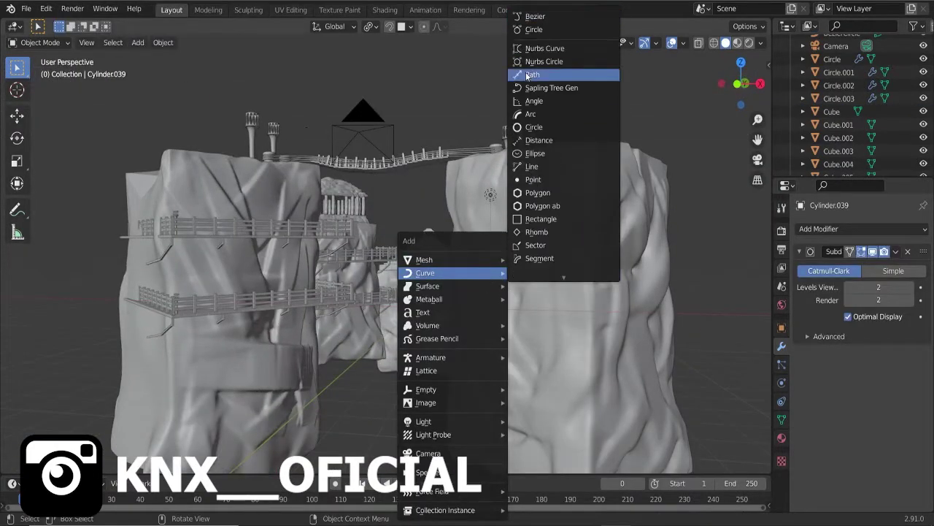
# Add a NURBS path and slide it along the X axis.
pyautogui.click(530, 75)
pyautogui.moveTo(514, 152); pyautogui.dragTo(468, 190, button='middle')
pyautogui.press('g')
pyautogui.press('x')
pyautogui.click(467, 190)
# Add a Bezier circle and set it as the NURBS path's Bevel Object.
pyautogui.hotkey('shift', 'a')
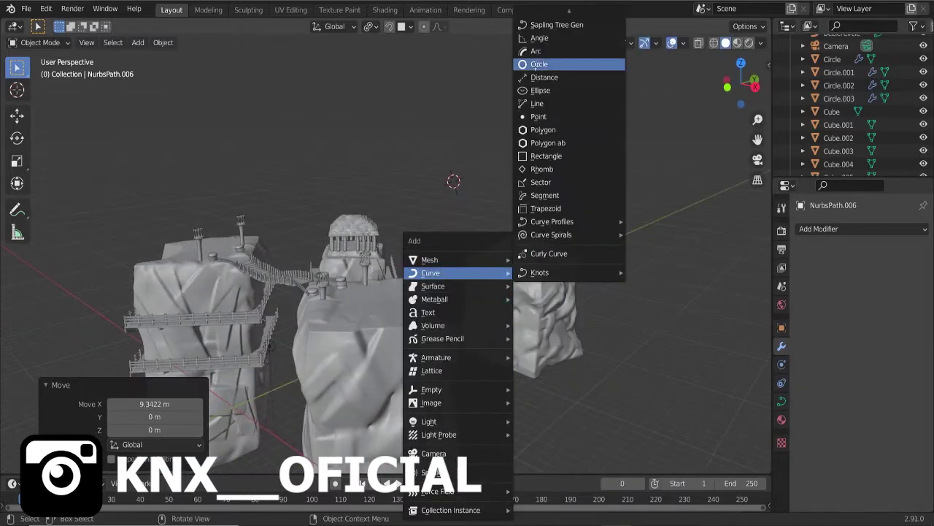
pyautogui.click(538, 64)
pyautogui.moveTo(539, 65); pyautogui.dragTo(415, 211, button='middle')
pyautogui.press('x')
pyautogui.click(415, 211)
pyautogui.hotkey('shift', 'a')
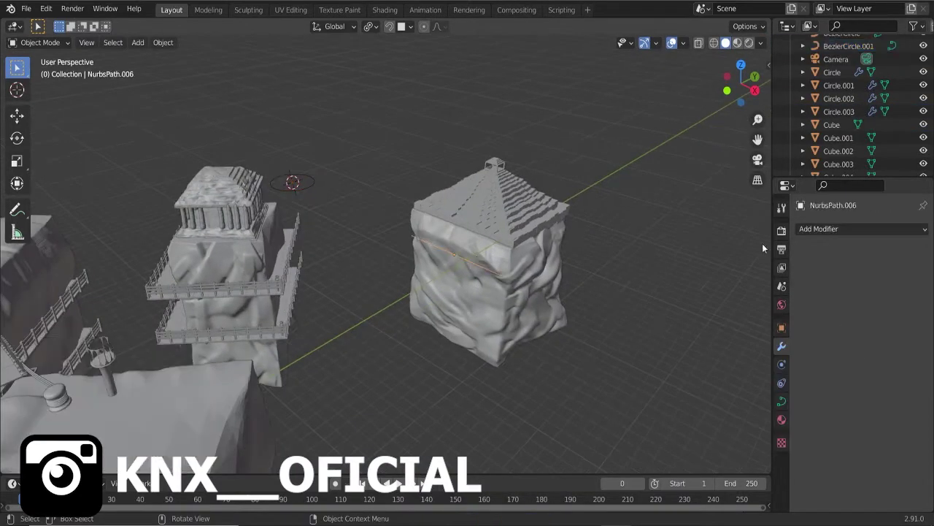
pyautogui.click(861, 229)
pyautogui.click(781, 400)
pyautogui.scroll(-5, 857, 356)
pyautogui.click(880, 345)
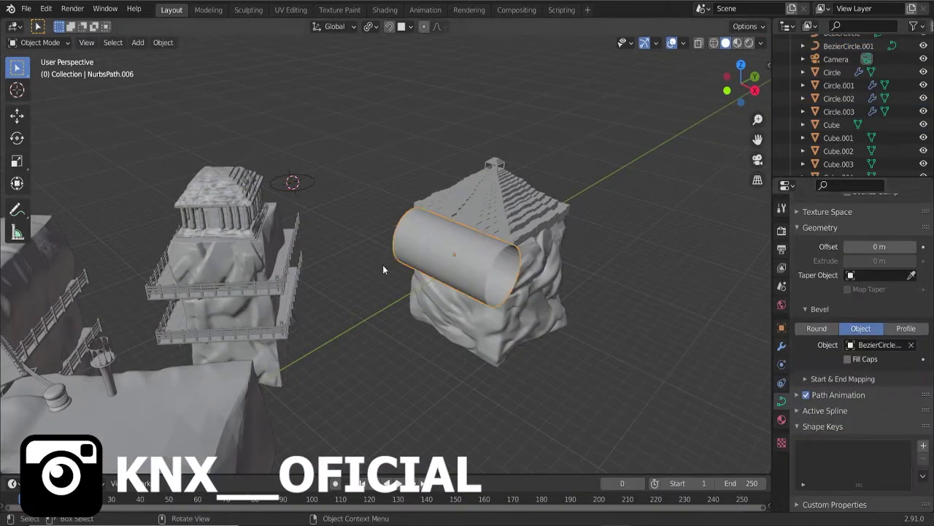
# Shrink the Bezier bevel circle and its points for a thin tube profile.
pyautogui.click(292, 181)
pyautogui.press('s')
pyautogui.click(490, 281)
pyautogui.moveTo(489, 281)
pyautogui.mouseDown(button='middle')
pyautogui.moveTo(408, 257)
pyautogui.moveTo(514, 232)
pyautogui.moveTo(390, 257)
pyautogui.moveTo(356, 229)
pyautogui.mouseUp(button='middle')
pyautogui.press('Tab')
pyautogui.click(524, 285)
pyautogui.press('s')
pyautogui.click(486, 223)
pyautogui.press('Tab')
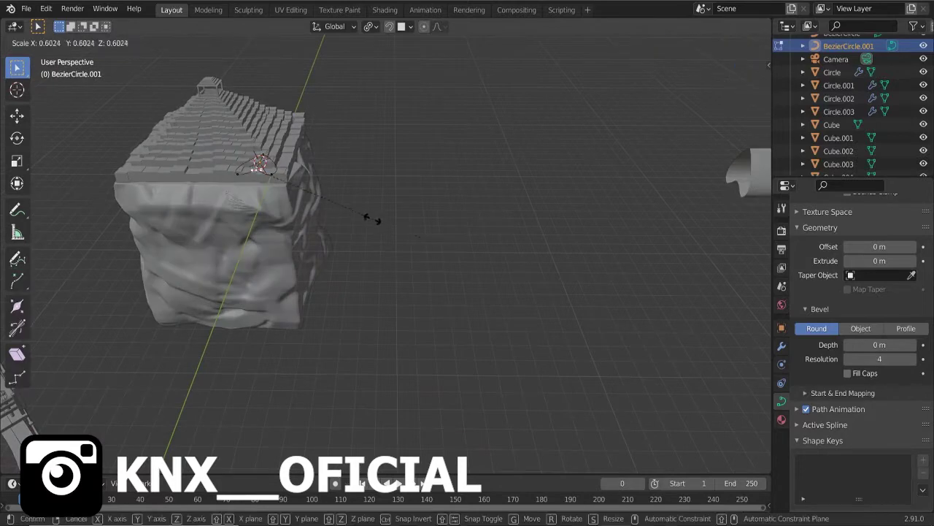
# Raise one path end vertically and taper the tube with Alt+S.
pyautogui.moveTo(354, 192); pyautogui.dragTo(380, 200, button='middle')
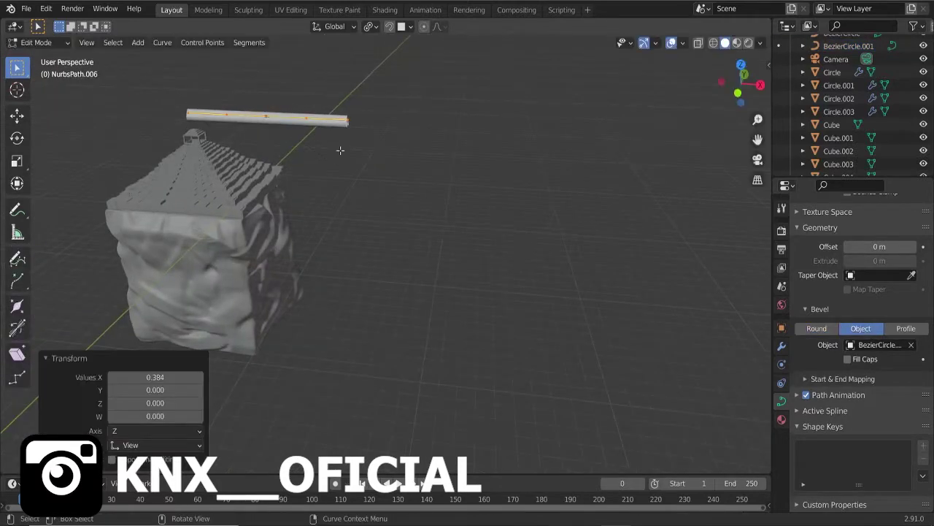
pyautogui.moveTo(340, 151); pyautogui.dragTo(351, 146, button='middle')
pyautogui.press('g')
pyautogui.press('z')
pyautogui.click(373, 114)
pyautogui.click(495, 117)
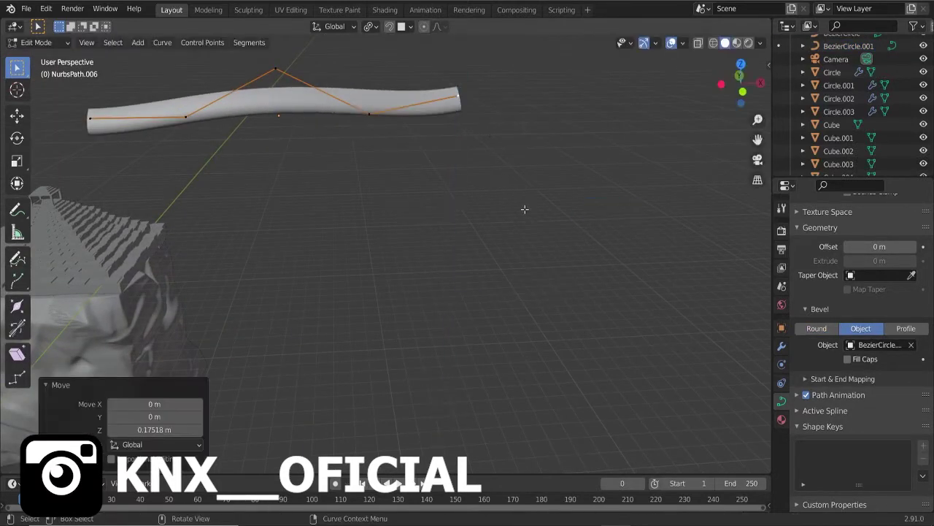
pyautogui.hotkey('alt', 's')
pyautogui.click(479, 124)
pyautogui.hotkey('alt', 's')
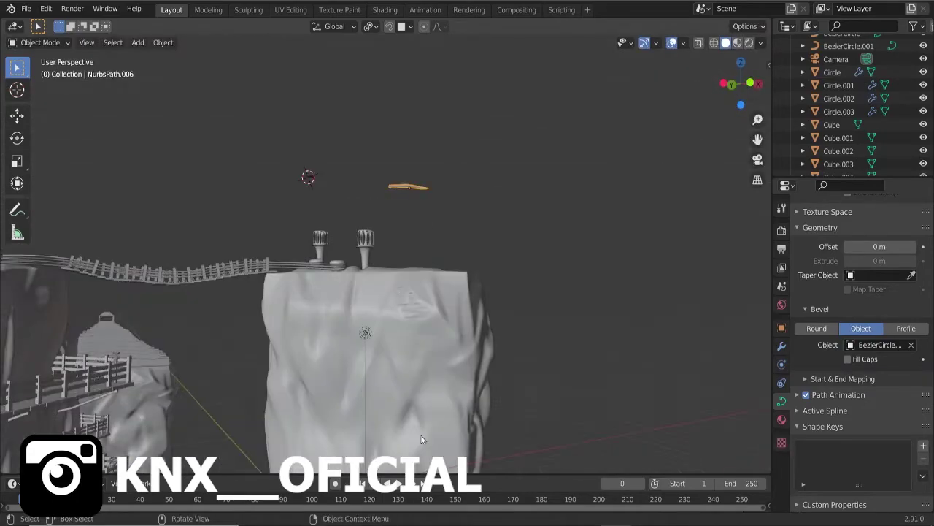
# Move the vine toward the cliff and rotate it 180 degrees about Z.
pyautogui.press('g')
pyautogui.click(251, 347)
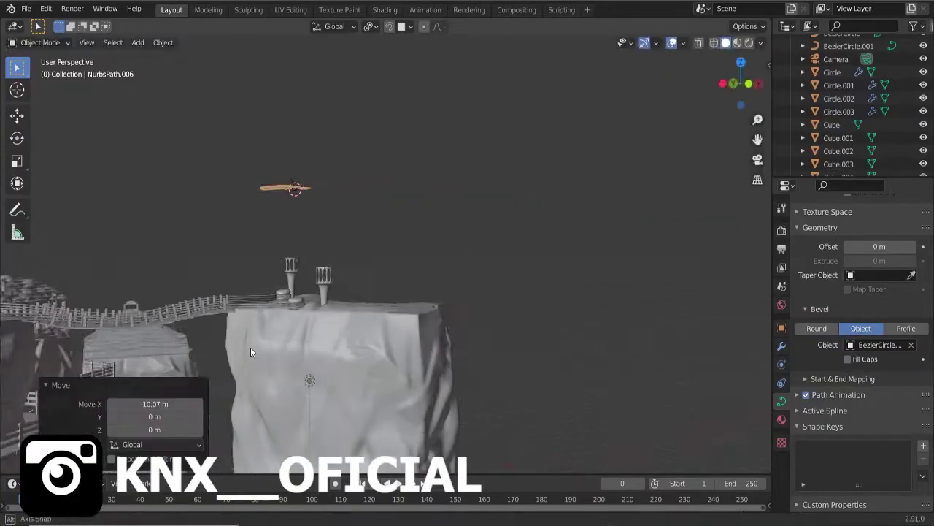
pyautogui.moveTo(251, 347); pyautogui.dragTo(370, 399, button='middle')
pyautogui.press('r')
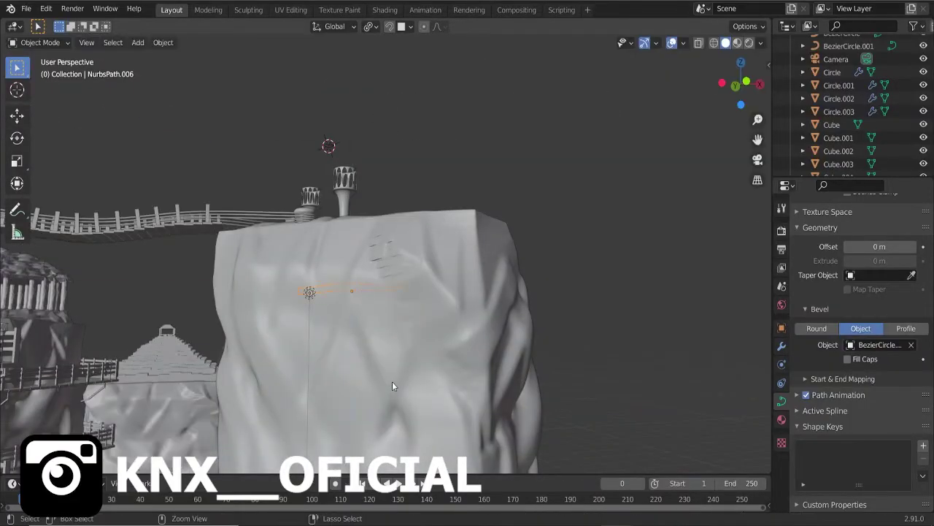
pyautogui.press('r')
pyautogui.press('z')
pyautogui.press('1')
pyautogui.press('8')
pyautogui.press('0')
pyautogui.press('Return')
# Position the vine against the right cliff face with X and Y moves.
pyautogui.moveTo(387, 381); pyautogui.dragTo(282, 227, button='middle')
pyautogui.press('g')
pyautogui.press('x')
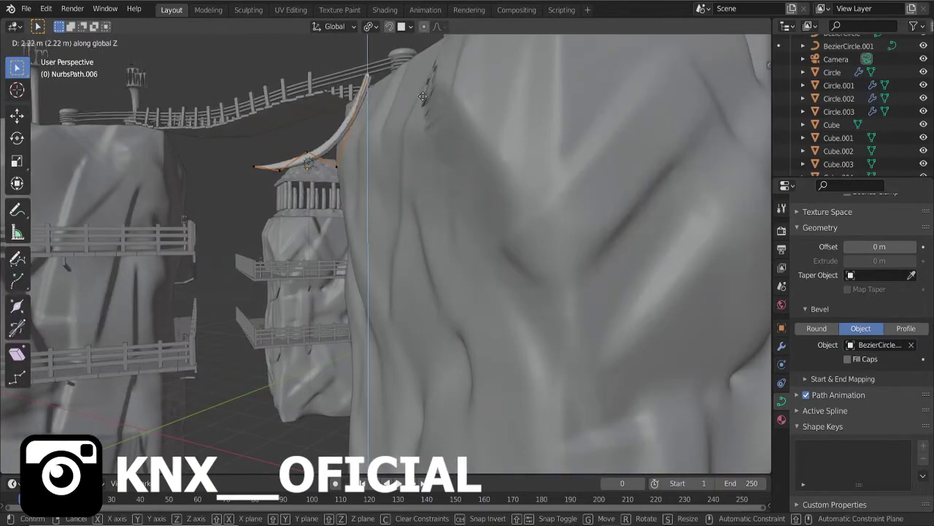
pyautogui.click(430, 102)
pyautogui.press('g')
pyautogui.press('y')
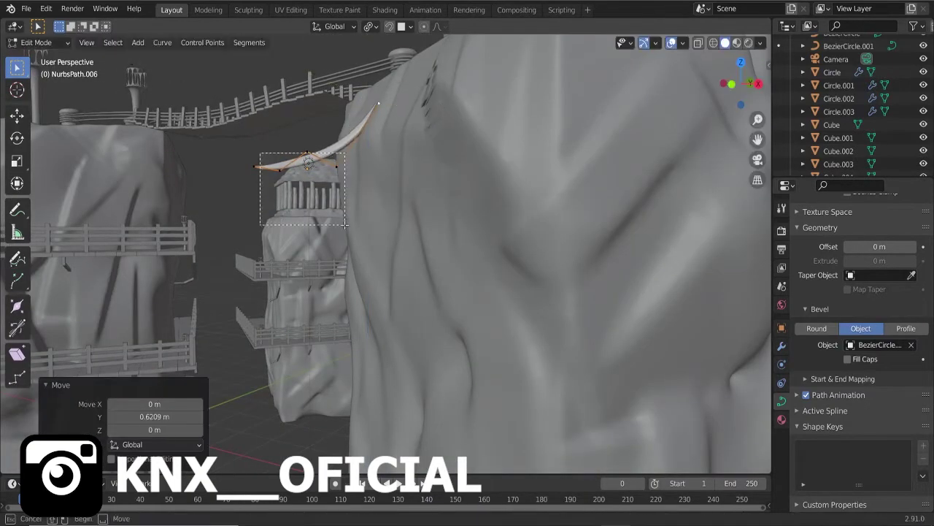
pyautogui.click(362, 214)
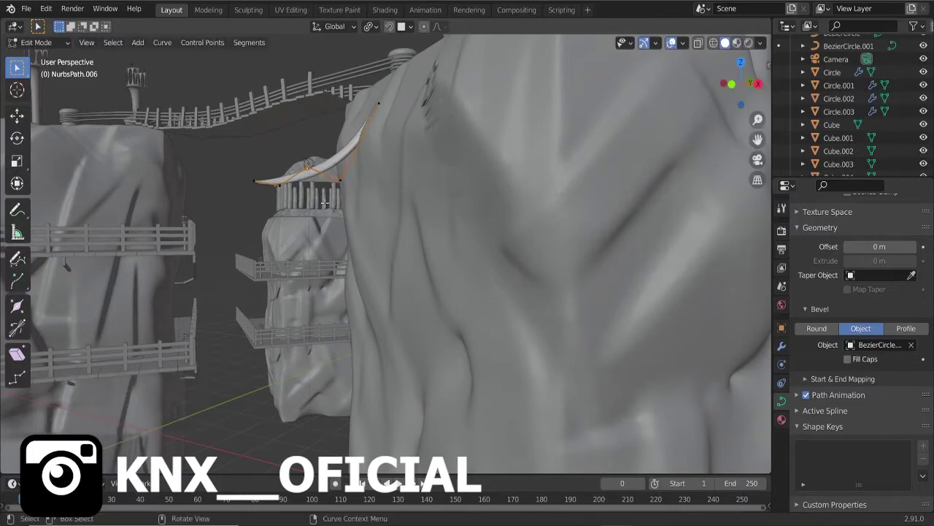
# Lower the vine's points and shift them along Y to drape it.
pyautogui.press('g')
pyautogui.press('z')
pyautogui.click(324, 307)
pyautogui.moveTo(324, 306)
pyautogui.mouseDown(button='middle')
pyautogui.moveTo(544, 302)
pyautogui.moveTo(290, 213)
pyautogui.mouseUp(button='middle')
pyautogui.click(433, 282)
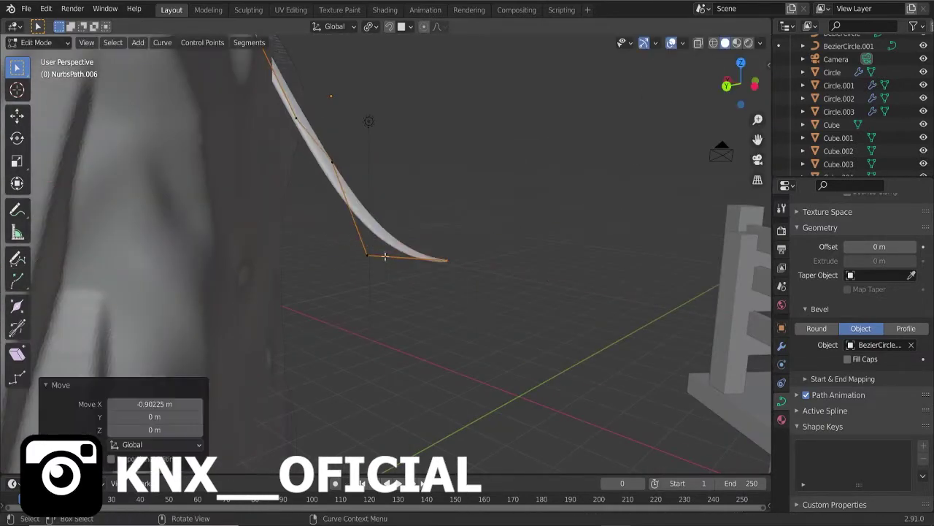
pyautogui.press('g')
pyautogui.press('y')
pyautogui.click(355, 290)
# Pull a curve point left along X to finish bending the vine.
pyautogui.moveTo(355, 290)
pyautogui.mouseDown(button='middle')
pyautogui.moveTo(344, 261)
pyautogui.moveTo(484, 276)
pyautogui.moveTo(491, 299)
pyautogui.mouseUp(button='middle')
pyautogui.press('g')
pyautogui.press('z')
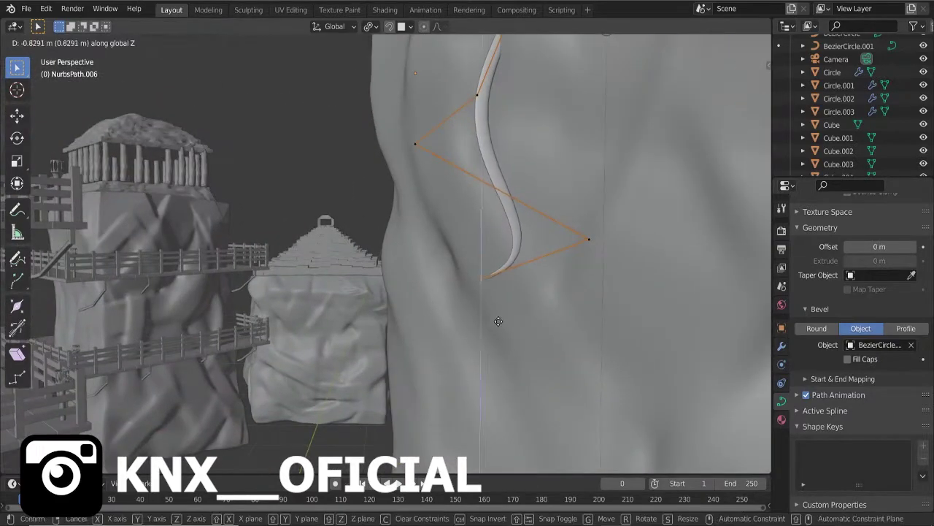
pyautogui.press('x')
pyautogui.click(381, 135)
pyautogui.click(543, 219)
pyautogui.moveTo(543, 219); pyautogui.dragTo(445, 260, button='middle')
pyautogui.press('Tab')
# Duplicate the vine beside the original and shrink the copy.
pyautogui.moveTo(338, 216); pyautogui.dragTo(501, 283, button='middle')
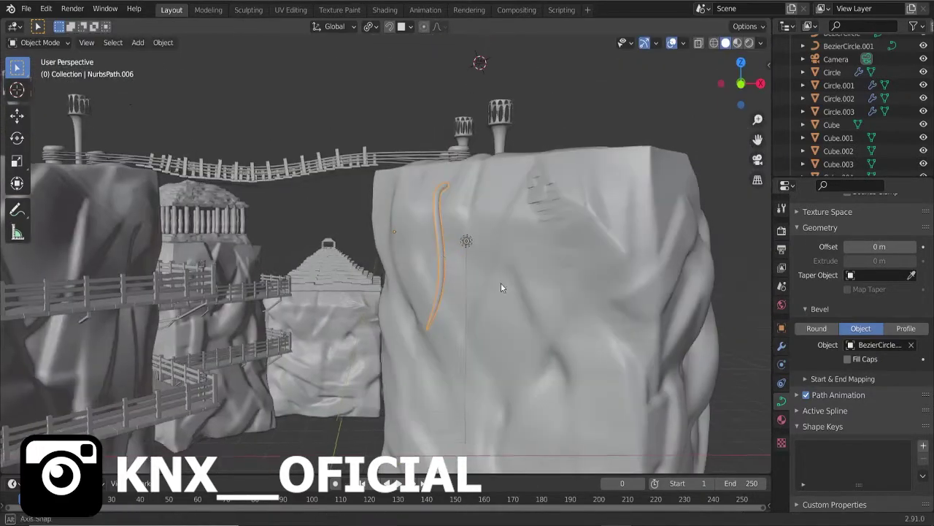
pyautogui.hotkey('shift', 'd')
pyautogui.click(441, 278)
pyautogui.press('s')
pyautogui.click(428, 245)
# Set the copy's origin to its geometry and scale it to 0.540.
pyautogui.rightClick(428, 245)
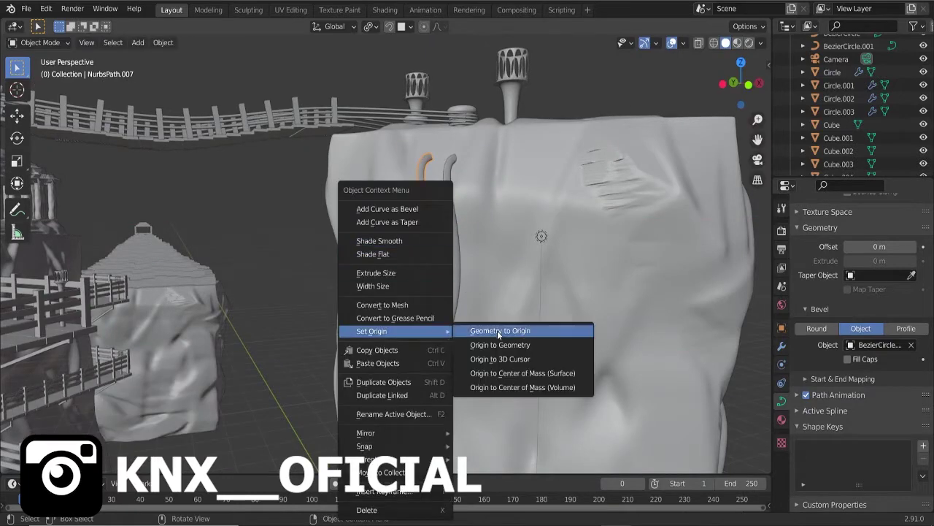
pyautogui.click(497, 330)
pyautogui.scroll(2, 520, 285)
pyautogui.rightClick(435, 244)
pyautogui.click(517, 259)
pyautogui.press('s')
pyautogui.click(482, 276)
pyautogui.moveTo(482, 276); pyautogui.dragTo(435, 287, button='middle')
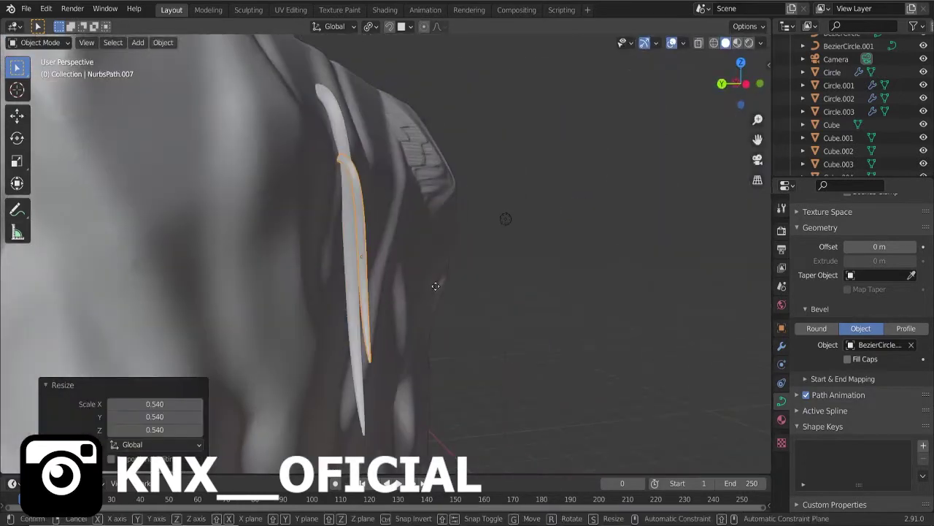
pyautogui.click(305, 346)
# Rotate the vine copy 90 degrees about Z.
pyautogui.press('r')
pyautogui.press('z')
pyautogui.press('9')
pyautogui.press('0')
pyautogui.press('Return')
pyautogui.moveTo(324, 317); pyautogui.dragTo(365, 313, button='middle')
# Duplicate the vine and shift the new copy along X on the cliff.
pyautogui.hotkey('shift', 'd')
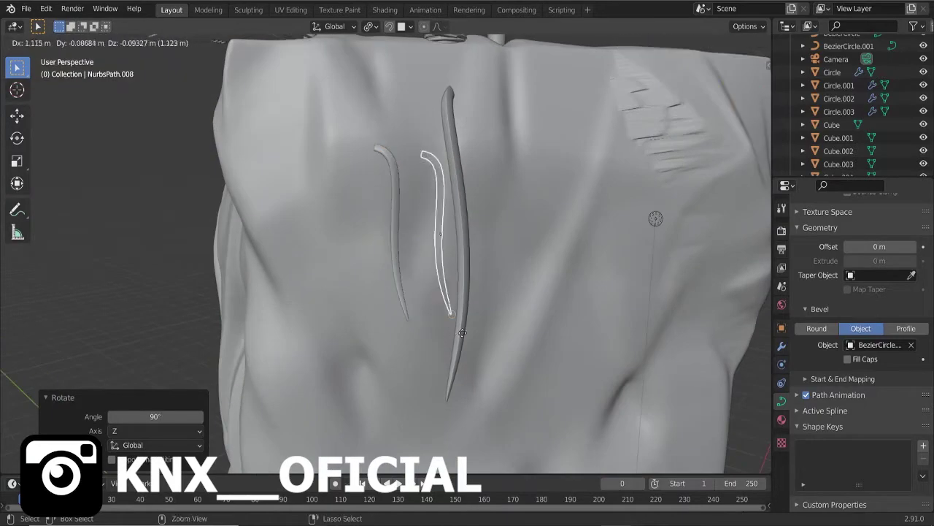
pyautogui.moveTo(452, 333); pyautogui.dragTo(453, 303, button='middle')
pyautogui.press('g')
pyautogui.press('x')
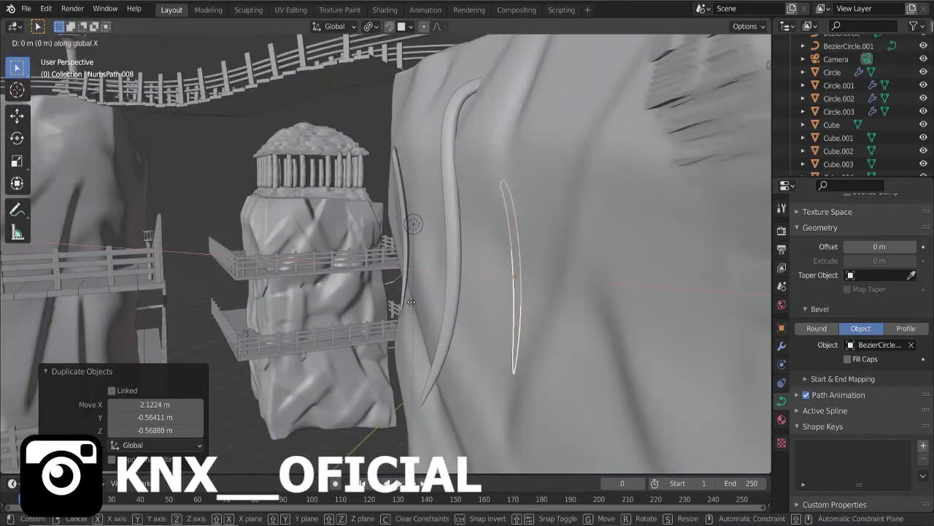
pyautogui.click(370, 330)
pyautogui.moveTo(371, 330); pyautogui.dragTo(387, 349, button='middle')
pyautogui.press('g')
pyautogui.press('x')
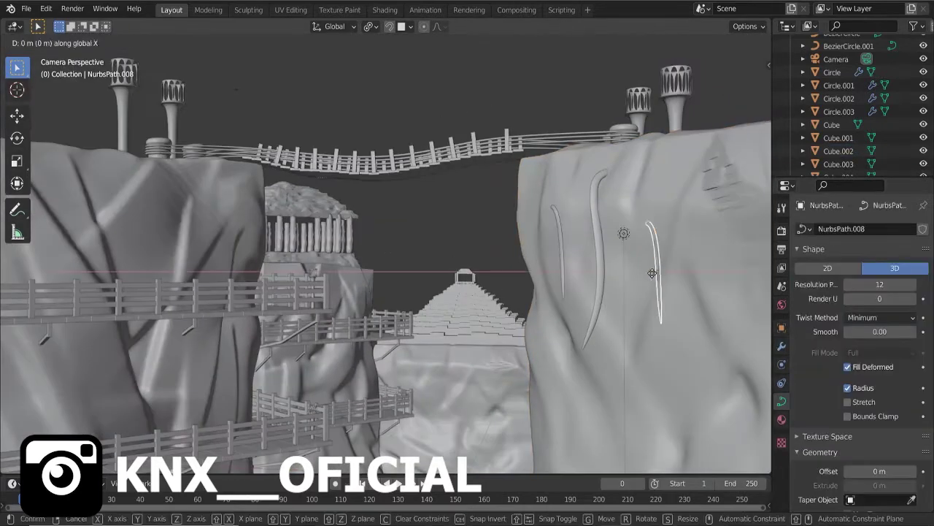
pyautogui.click(637, 273)
# Delete a stray copy and place further vine duplicates down the cliff.
pyautogui.click(640, 235)
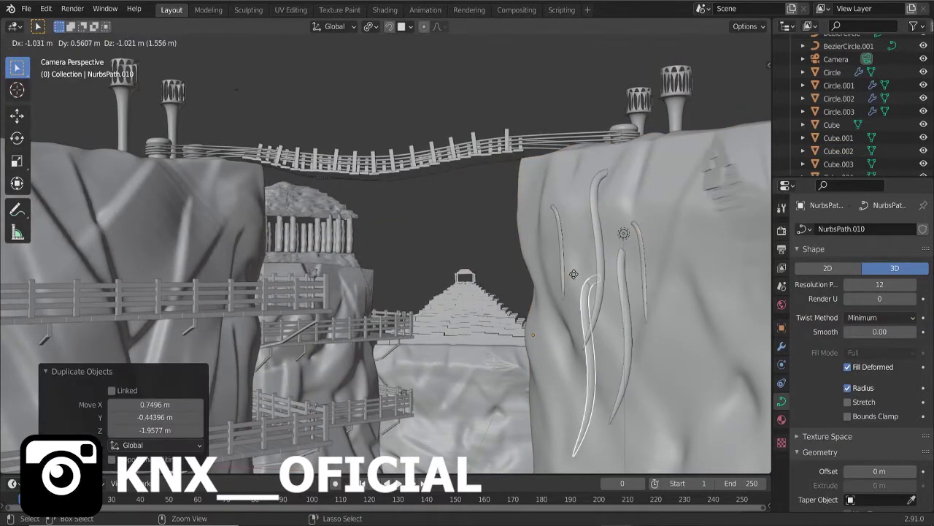
pyautogui.press('Delete')
pyautogui.click(597, 293)
pyautogui.hotkey('shift', 'd')
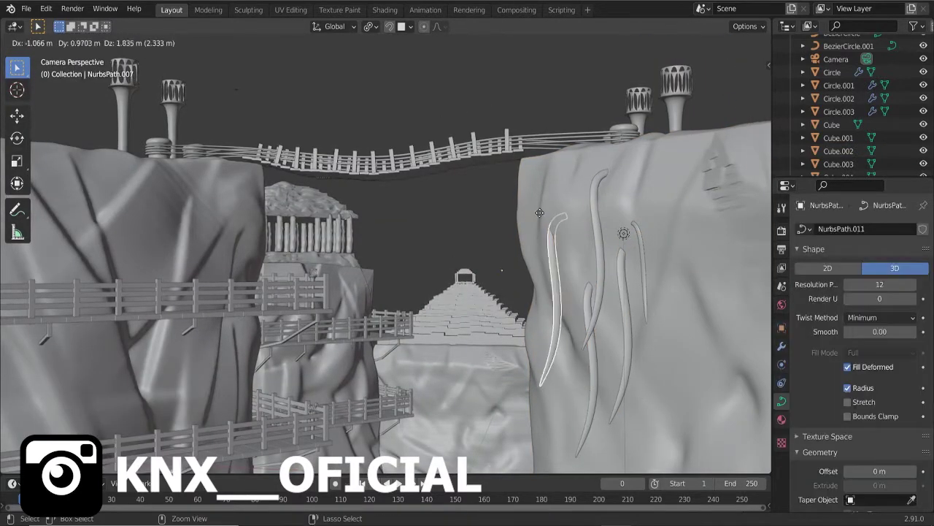
pyautogui.click(539, 212)
pyautogui.hotkey('shift', 'd')
# Resize another vine on the right cliff.
pyautogui.click(554, 292)
pyautogui.press('s')
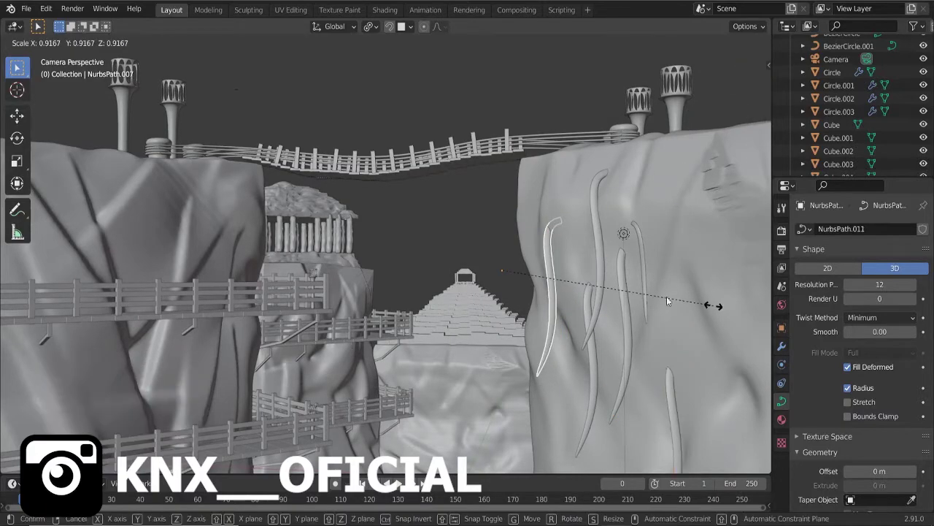
pyautogui.scroll(2, 582, 265)
pyautogui.click(394, 146)
# Place a copied vine beside the central rock pillar and edit its points.
pyautogui.moveTo(394, 146)
pyautogui.mouseDown(button='middle')
pyautogui.moveTo(307, 219)
pyautogui.moveTo(221, 199)
pyautogui.moveTo(317, 396)
pyautogui.mouseUp(button='middle')
pyautogui.press('Tab')
pyautogui.press('g')
pyautogui.click(277, 219)
# Reshape the vine by moving its bottom control points in Edit Mode.
pyautogui.click(317, 396)
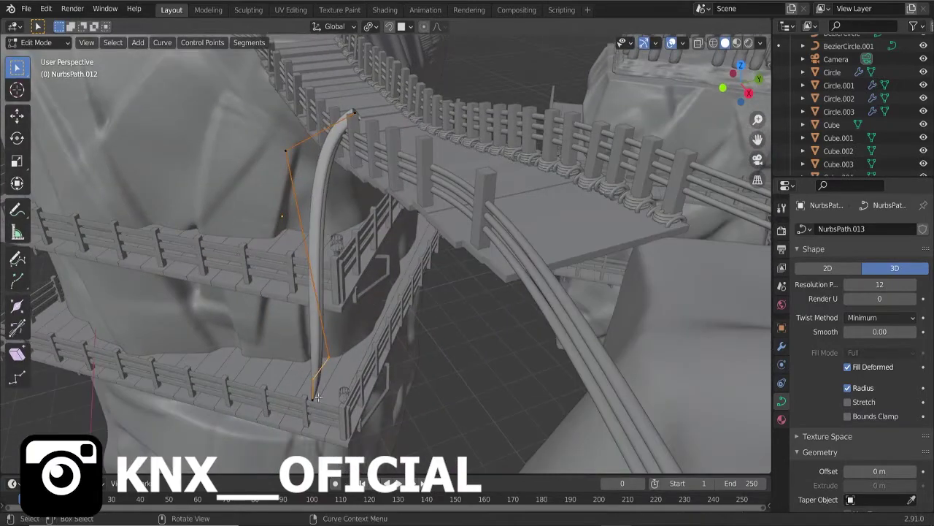
pyautogui.click(401, 281)
pyautogui.moveTo(402, 281); pyautogui.dragTo(283, 172, button='middle')
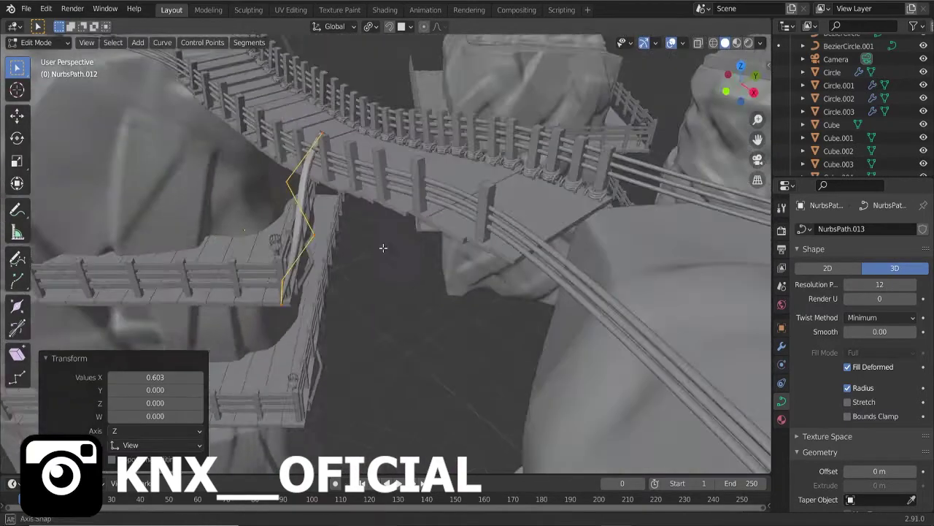
pyautogui.click(299, 228)
pyautogui.moveTo(299, 229); pyautogui.dragTo(254, 294, button='middle')
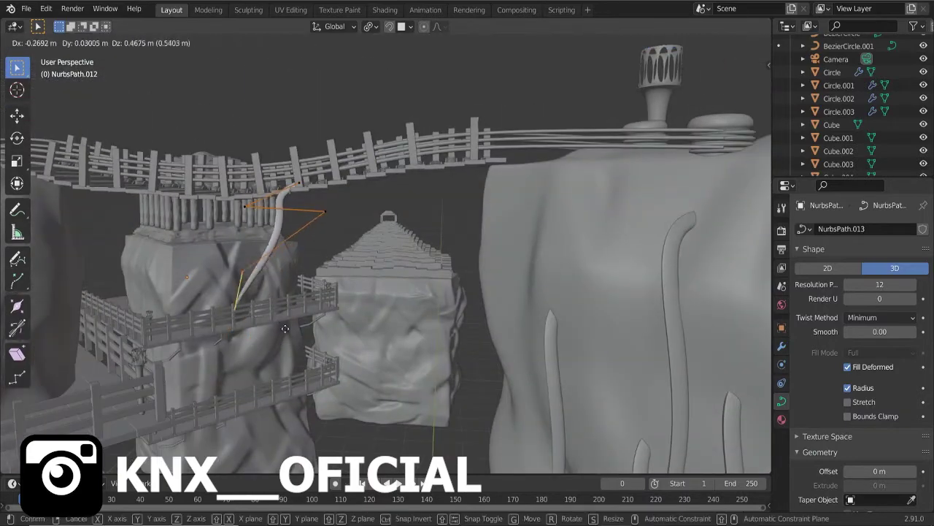
pyautogui.click(354, 268)
pyautogui.press('Tab')
# Duplicate the reshaped vine, shrink it, rotate it on X, and lower it under the bridge.
pyautogui.hotkey('shift', 'd')
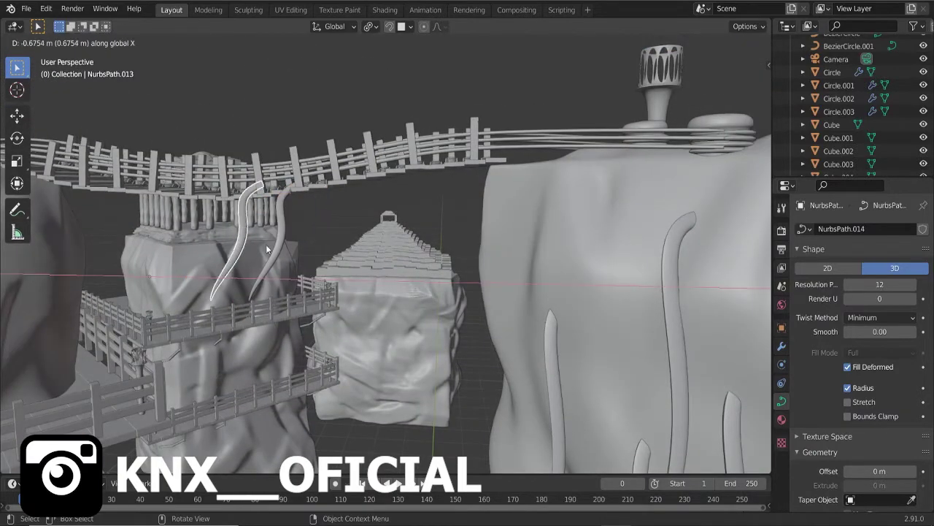
pyautogui.click(266, 248)
pyautogui.moveTo(266, 248); pyautogui.dragTo(347, 284, button='middle')
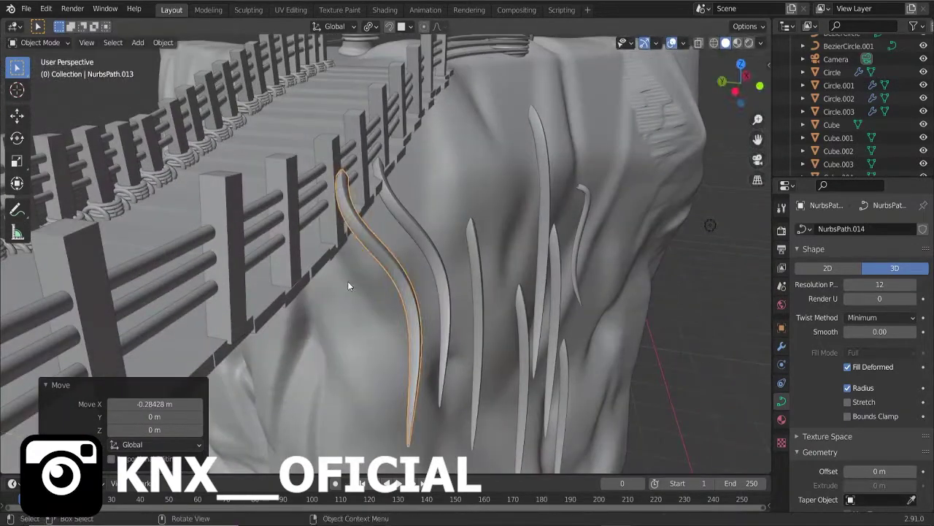
pyautogui.click(474, 371)
pyautogui.moveTo(475, 370)
pyautogui.mouseDown(button='middle')
pyautogui.moveTo(313, 327)
pyautogui.moveTo(227, 262)
pyautogui.mouseUp(button='middle')
pyautogui.press('r')
pyautogui.press('x')
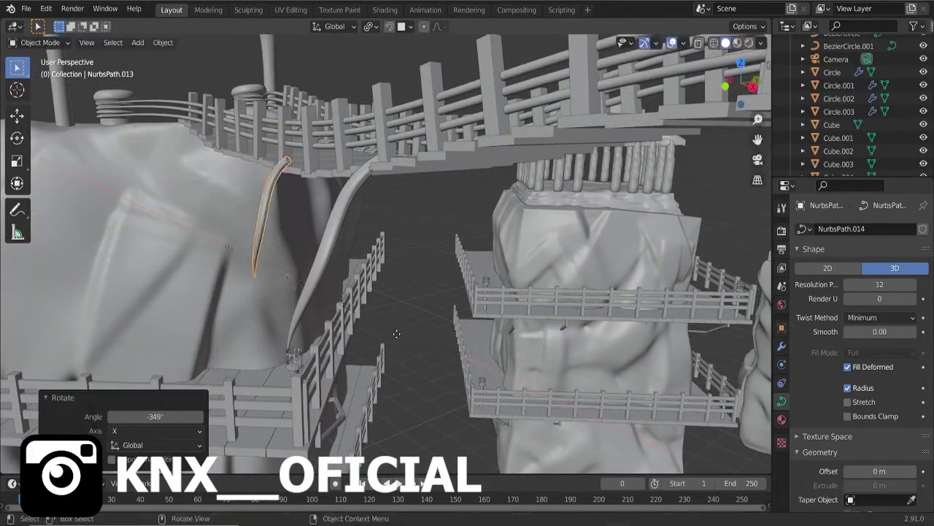
pyautogui.click(411, 347)
pyautogui.moveTo(411, 347)
pyautogui.mouseDown(button='middle')
pyautogui.moveTo(272, 269)
pyautogui.moveTo(386, 267)
pyautogui.mouseUp(button='middle')
pyautogui.press('Return')
# Duplicate the rotated vine and place the copy under the rope bridge.
pyautogui.hotkey('shift', 'd')
pyautogui.press('x')
pyautogui.click(407, 312)
pyautogui.moveTo(407, 312); pyautogui.dragTo(287, 254, button='middle')
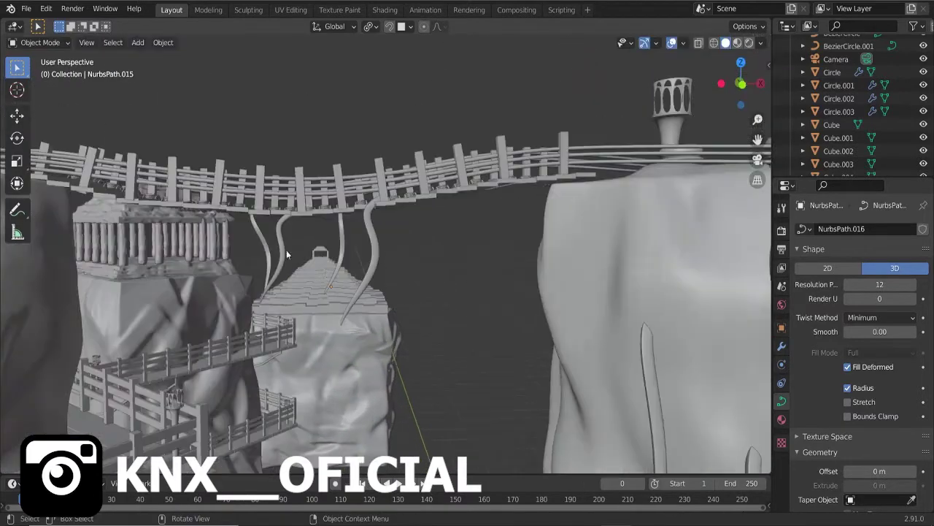
pyautogui.click(469, 232)
pyautogui.press('KP_0')
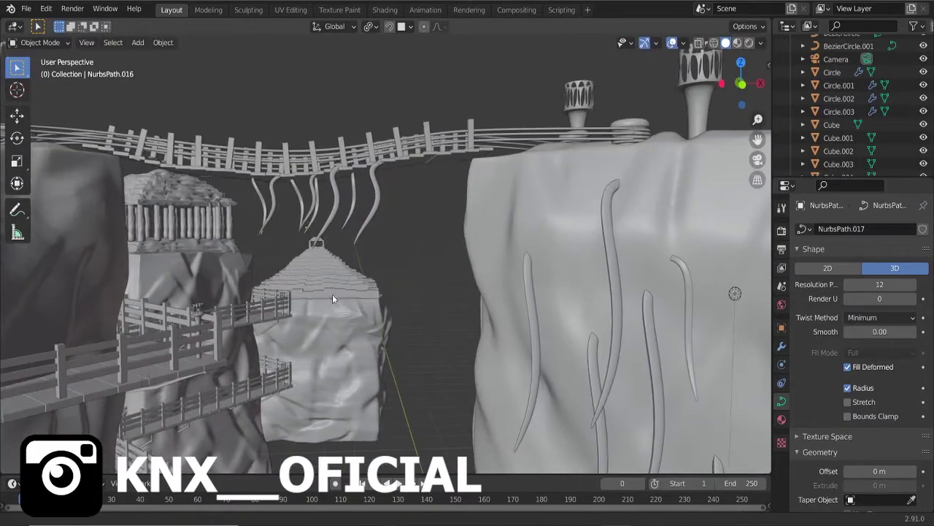
# Copy the vines further left, delete a stray vine, and move another along Z.
pyautogui.hotkey('shift', 'd')
pyautogui.click(334, 160)
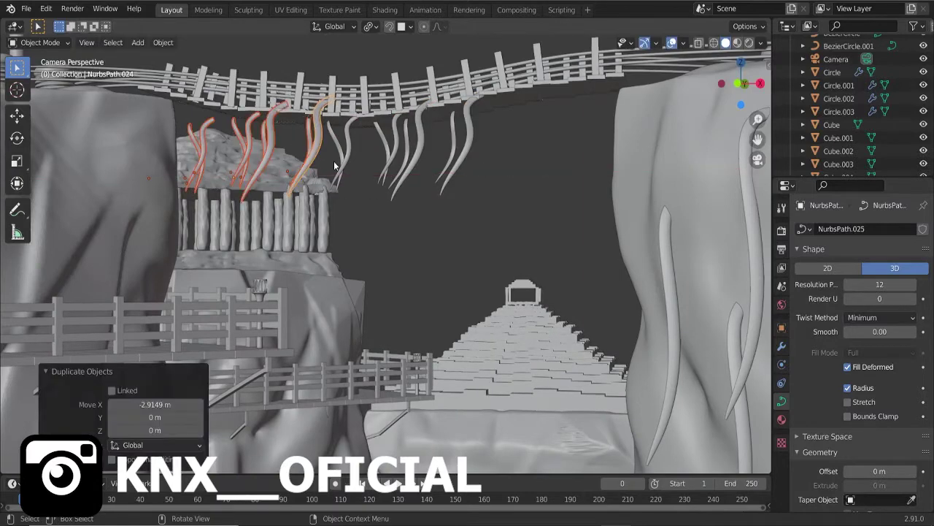
pyautogui.click(319, 143)
pyautogui.press('Delete')
pyautogui.click(278, 141)
pyautogui.press('g')
pyautogui.press('z')
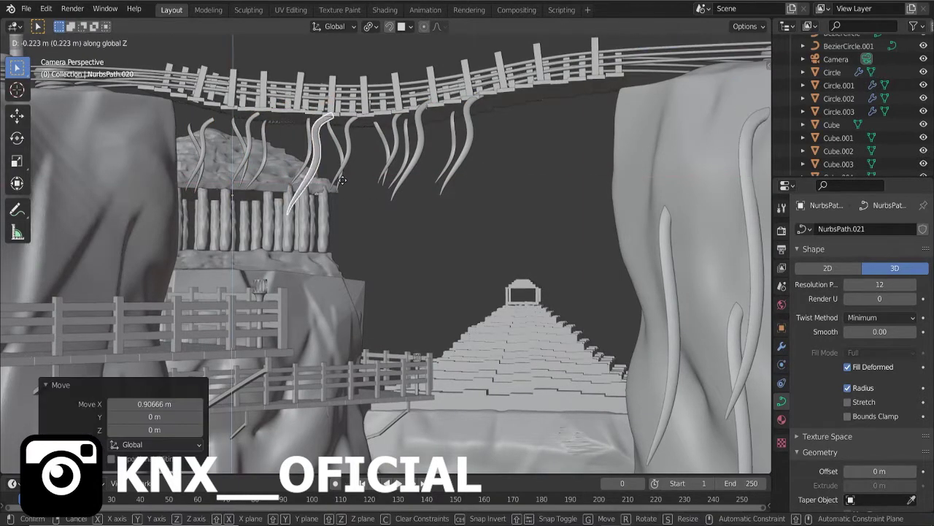
pyautogui.click(474, 198)
# Shift a vine along Y and add another copy shifted sideways along X.
pyautogui.press('g')
pyautogui.press('y')
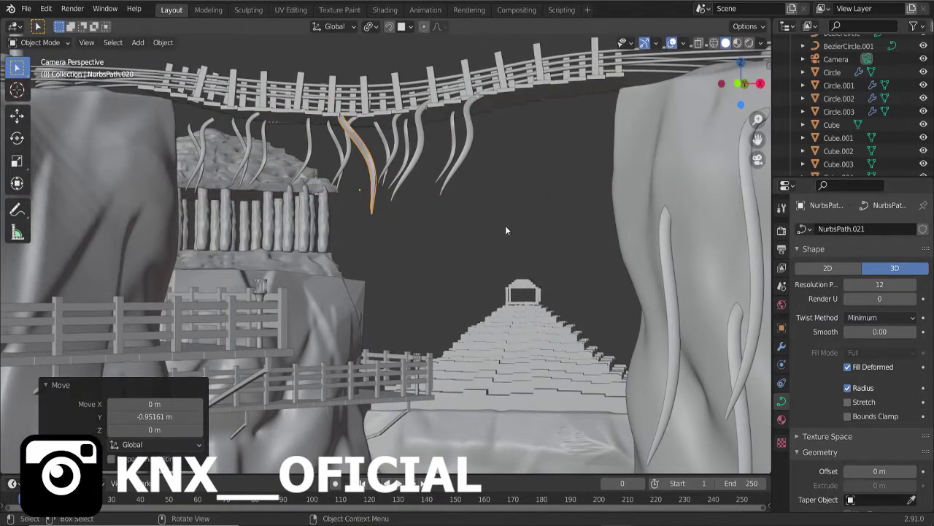
pyautogui.hotkey('shift', 'd')
pyautogui.press('y')
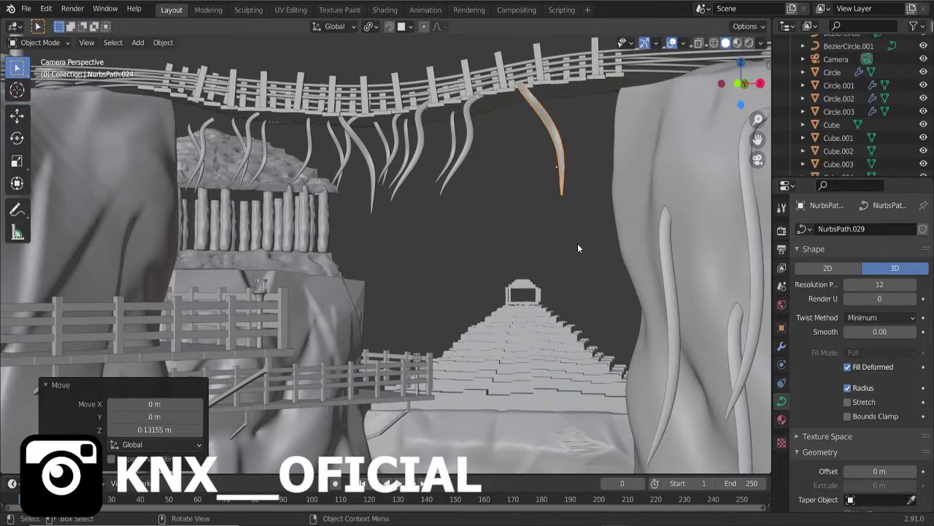
pyautogui.click(581, 251)
pyautogui.moveTo(581, 252)
pyautogui.mouseDown(button='middle')
pyautogui.moveTo(424, 231)
pyautogui.moveTo(435, 286)
pyautogui.moveTo(256, 200)
pyautogui.mouseUp(button='middle')
pyautogui.press('x')
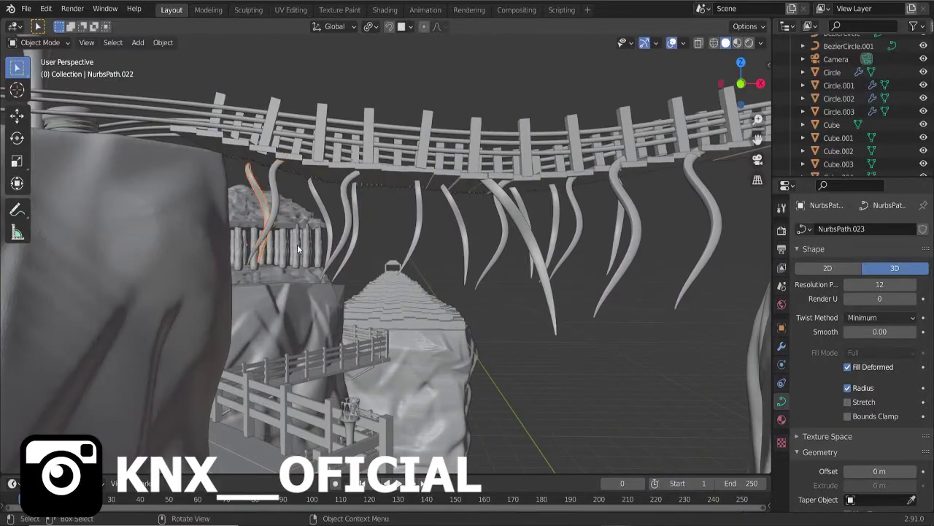
pyautogui.click(297, 244)
pyautogui.press('KP_0')
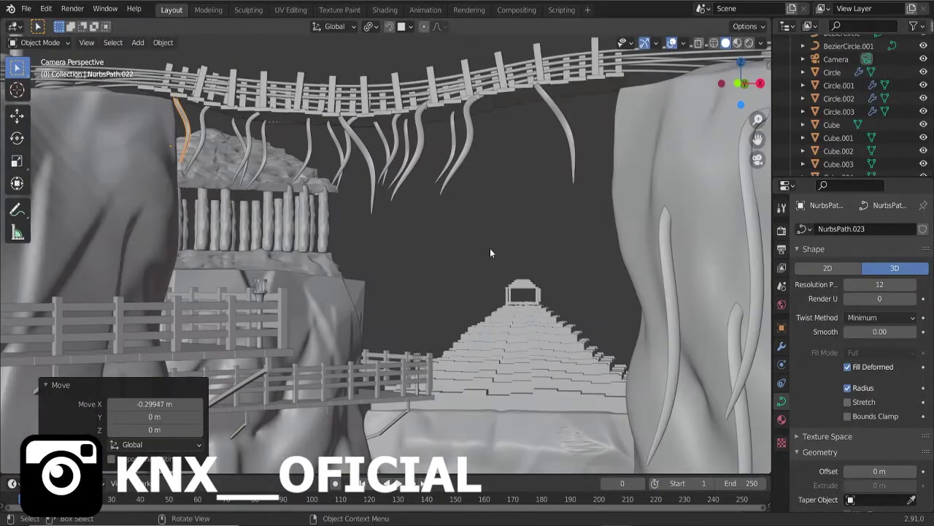
# Delete the selected vine and the vines on the right cliff.
pyautogui.scroll(-5, 490, 249)
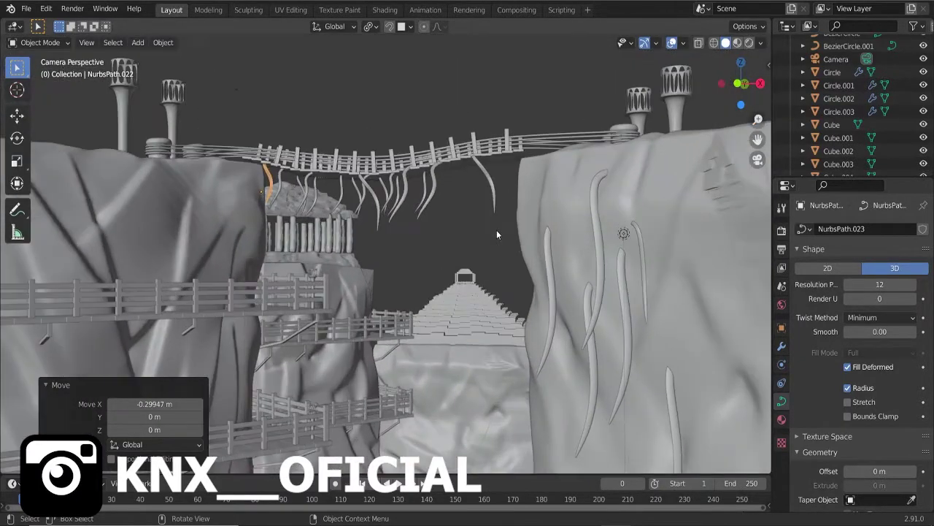
pyautogui.press('Delete')
pyautogui.click(588, 311)
pyautogui.press('x')
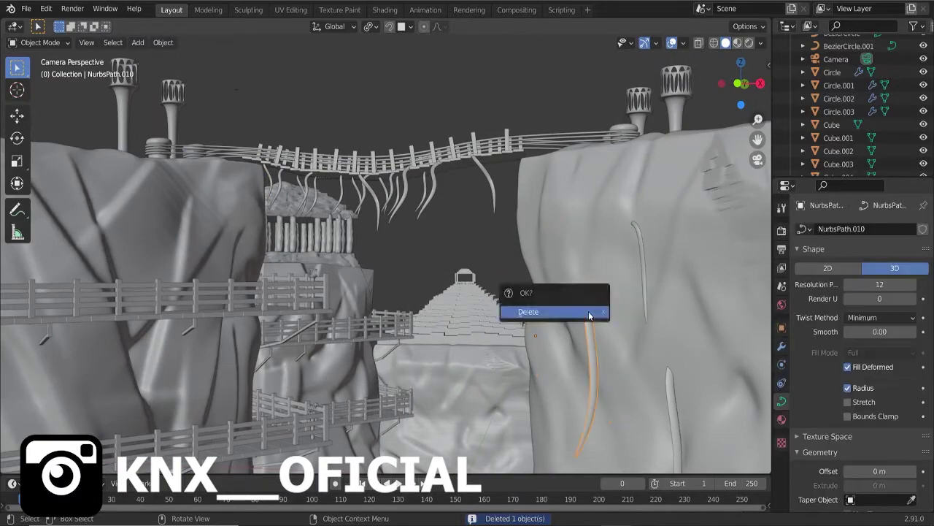
pyautogui.click(589, 311)
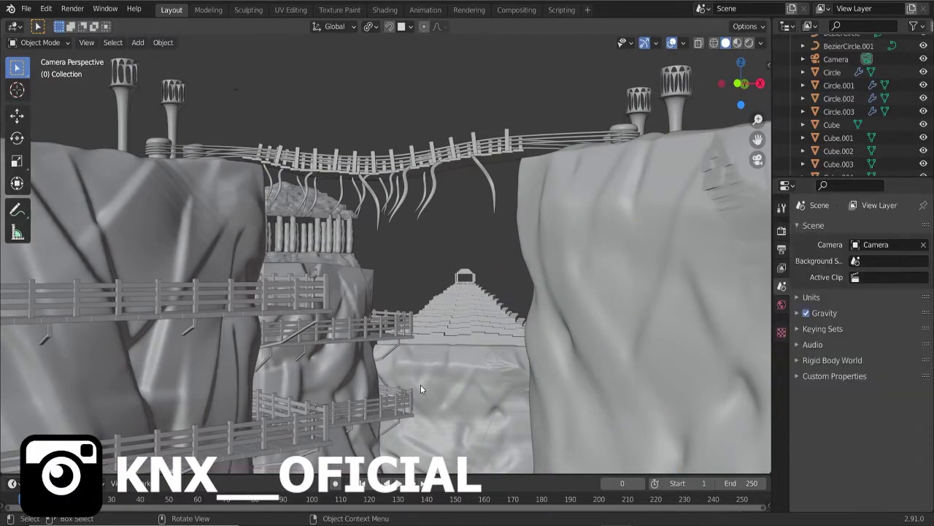
# Switch to the Shading workspace and view the cliff tops.
pyautogui.scroll(-3, 435, 331)
pyautogui.scroll(3, 435, 332)
pyautogui.moveTo(435, 331)
pyautogui.mouseDown(button='middle')
pyautogui.moveTo(470, 407)
pyautogui.moveTo(590, 385)
pyautogui.mouseUp(button='middle')
pyautogui.click(384, 10)
pyautogui.moveTo(409, 261)
pyautogui.mouseDown(button='middle')
pyautogui.moveTo(465, 146)
pyautogui.moveTo(465, 203)
pyautogui.moveTo(434, 202)
pyautogui.moveTo(544, 204)
pyautogui.moveTo(396, 163)
pyautogui.mouseUp(button='middle')
# Link one material to all the bridge ropes with Ctrl+L.
pyautogui.click(396, 163)
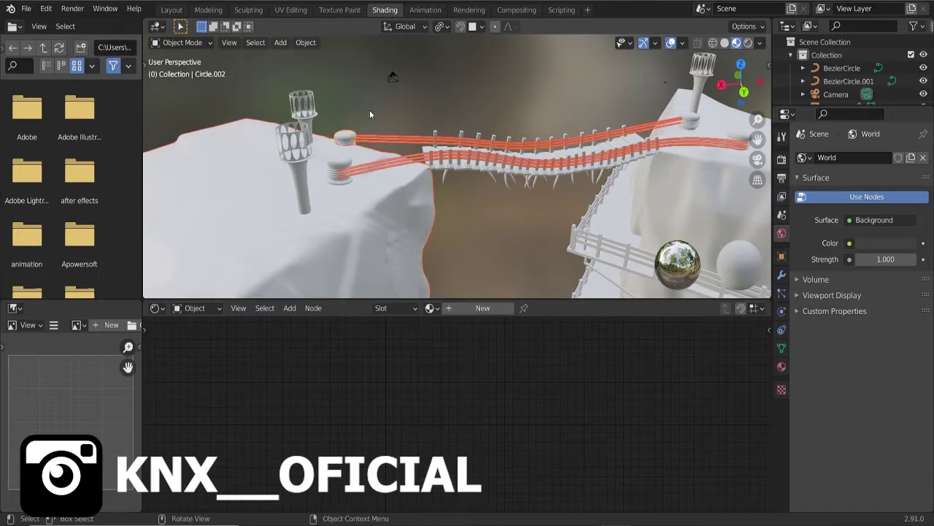
pyautogui.keyDown('shift'); pyautogui.click(365, 167); pyautogui.keyUp('shift')
pyautogui.scroll(3, 332, 167)
pyautogui.hotkey('ctrl', 'l')
pyautogui.click(333, 167)
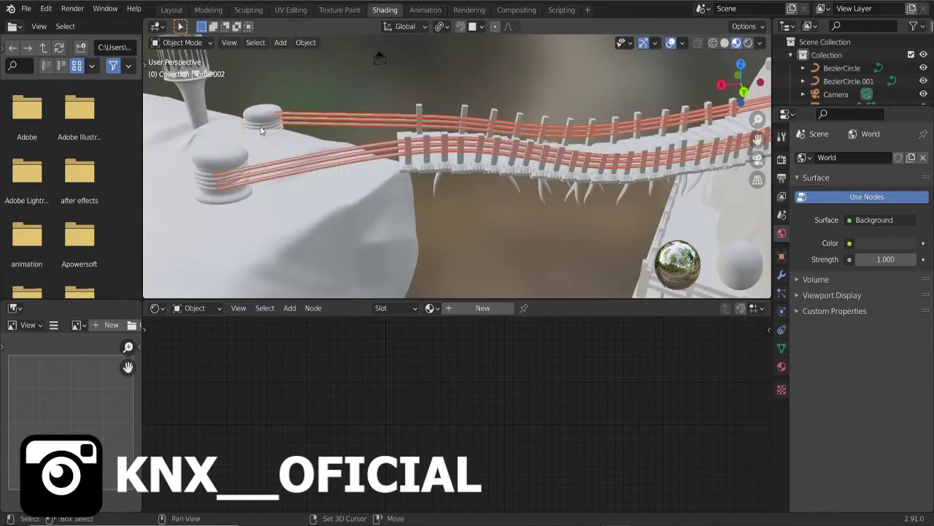
# Give the post's rope coil a new material with a salmon base colour.
pyautogui.click(210, 179)
pyautogui.click(482, 307)
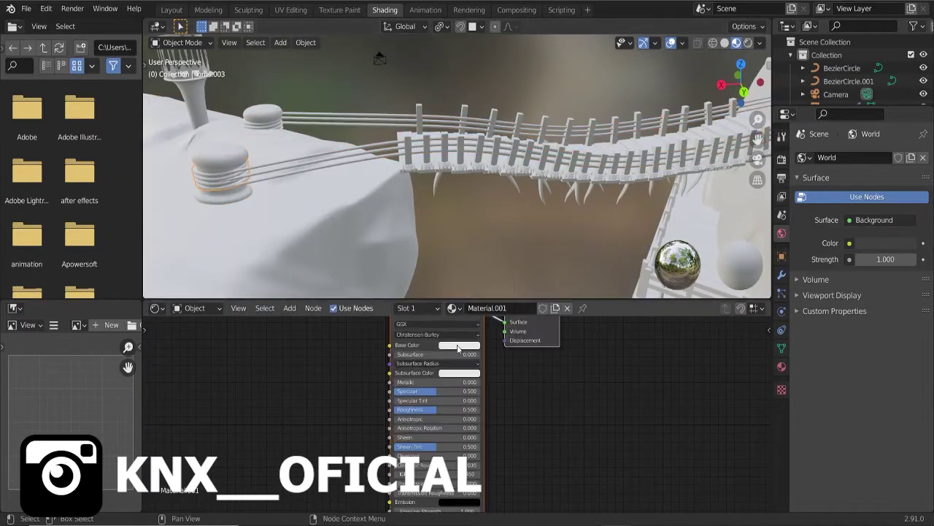
pyautogui.click(459, 344)
pyautogui.click(468, 267)
# Select a bridge rope and the rope coils on the far post.
pyautogui.moveTo(508, 231); pyautogui.dragTo(422, 114, button='middle')
pyautogui.scroll(2, 422, 114)
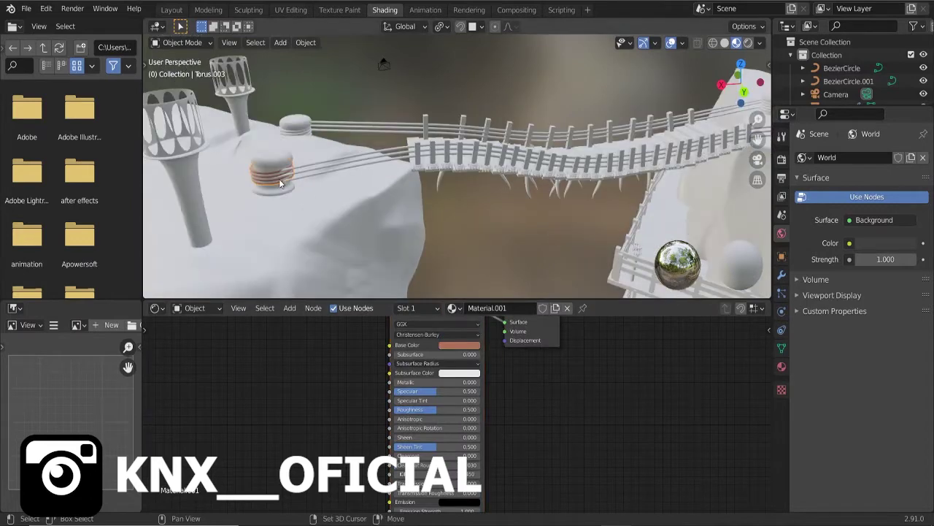
pyautogui.click(405, 160)
pyautogui.press('b')
pyautogui.click(308, 137)
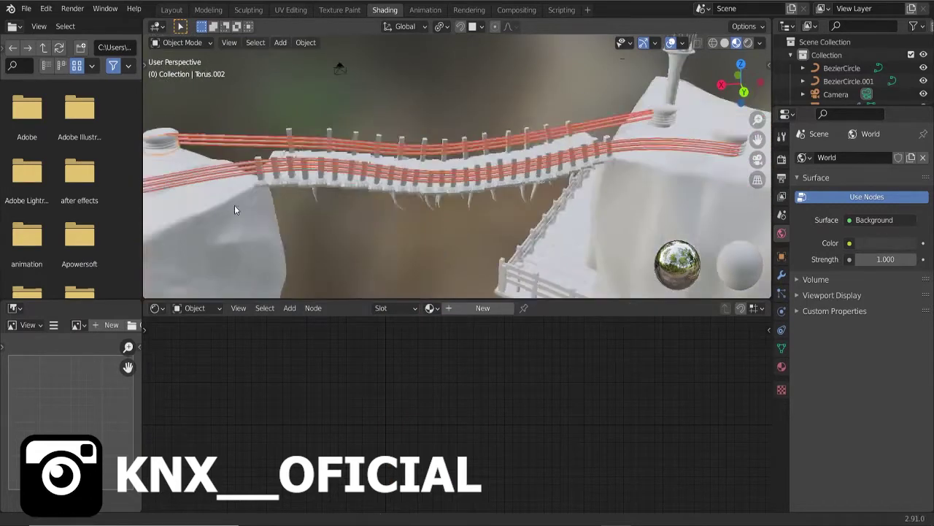
pyautogui.moveTo(307, 136); pyautogui.dragTo(537, 151, button='middle')
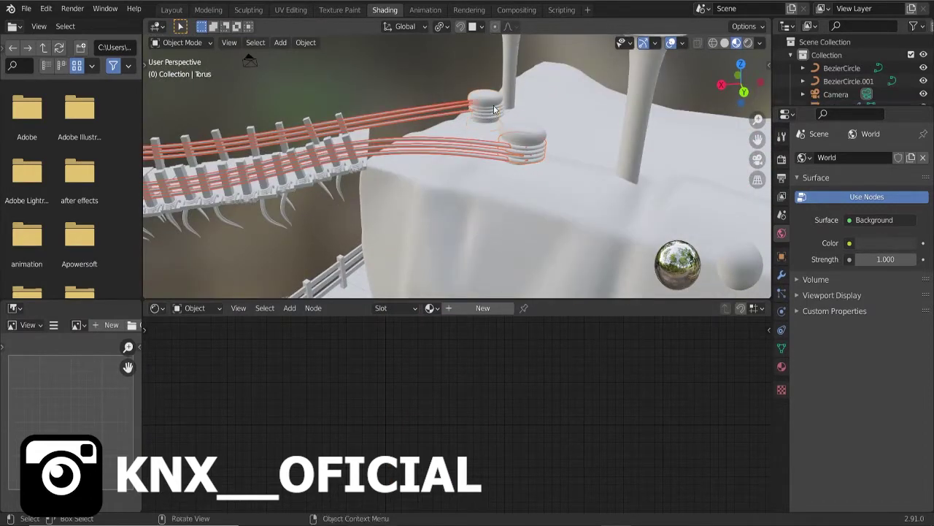
pyautogui.scroll(3, 324, 171)
pyautogui.scroll(-6, 324, 171)
# Copy the rope's material onto the selected post coils.
pyautogui.click(318, 149)
pyautogui.scroll(6, 318, 125)
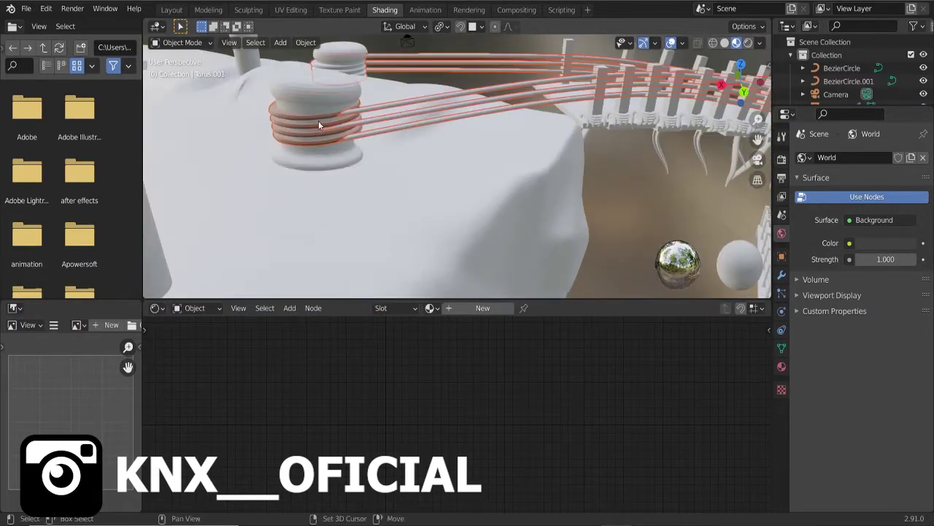
pyautogui.keyDown('shift'); pyautogui.click(322, 124); pyautogui.keyUp('shift')
pyautogui.hotkey('ctrl', 'l')
pyautogui.click(425, 178)
pyautogui.moveTo(426, 177); pyautogui.dragTo(447, 160, button='middle')
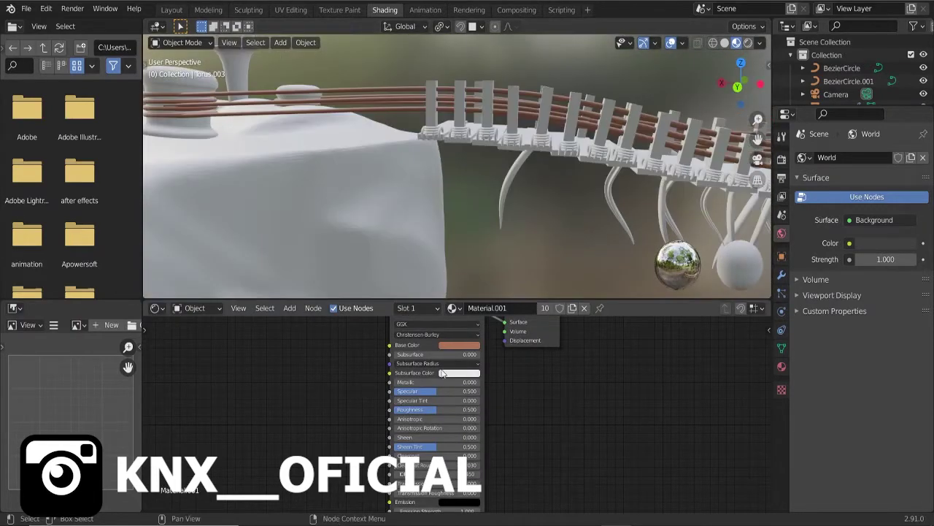
# Set the subsurface colour to black and raise the Subsurface value.
pyautogui.click(442, 373)
pyautogui.moveTo(511, 248); pyautogui.dragTo(511, 311)
pyautogui.moveTo(430, 354); pyautogui.dragTo(452, 354)
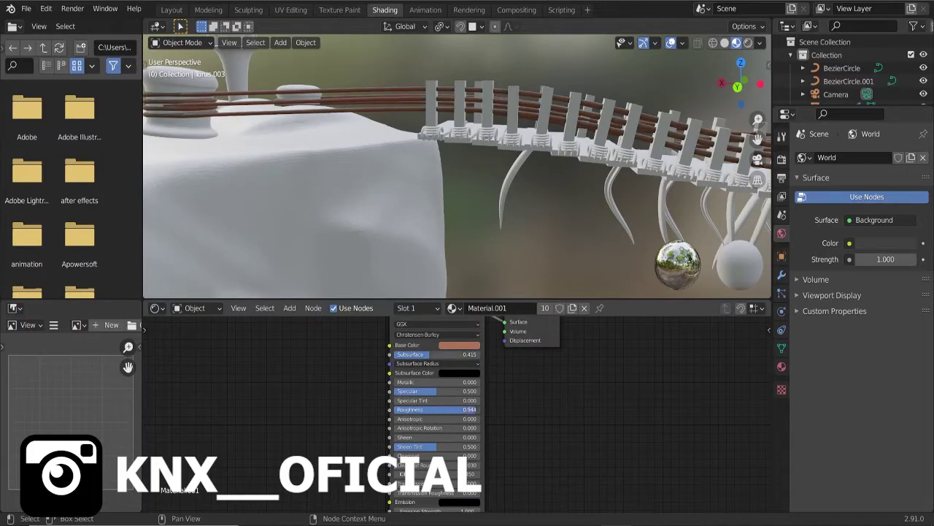
pyautogui.scroll(-5, 426, 183)
pyautogui.scroll(5, 416, 199)
pyautogui.scroll(-5, 446, 192)
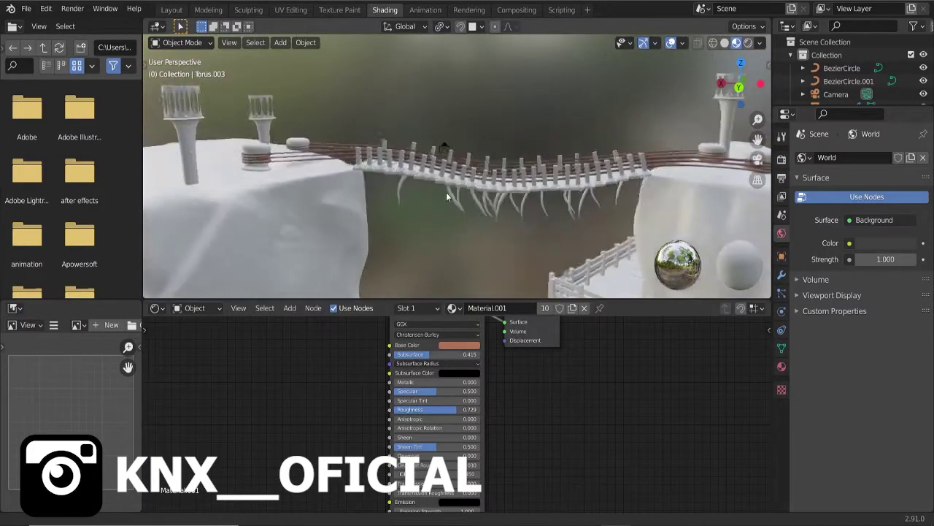
pyautogui.scroll(3, 435, 186)
# Duplicate the rope rings along the bridge, then select a single ring (Torus.003).
pyautogui.click(434, 186)
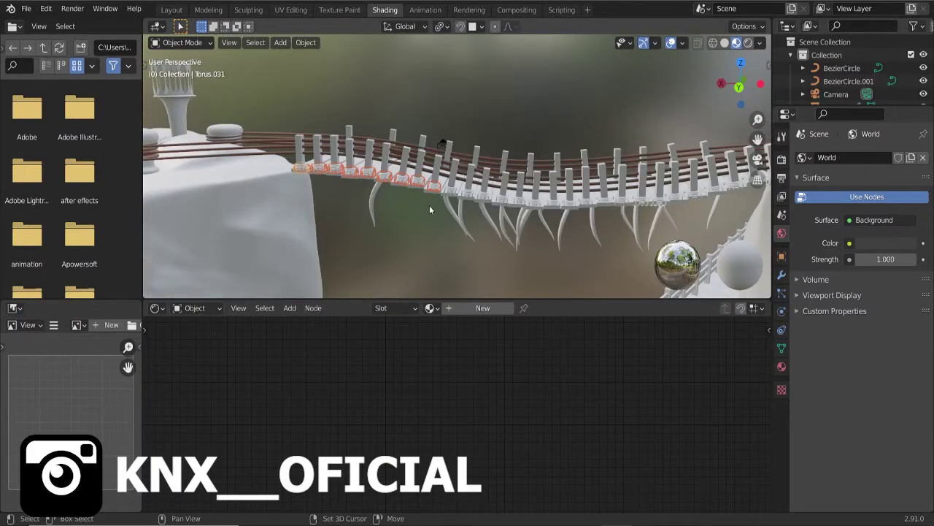
pyautogui.scroll(2, 429, 210)
pyautogui.keyDown('shift'); pyautogui.click(376, 207); pyautogui.keyUp('shift')
pyautogui.moveTo(614, 215); pyautogui.dragTo(497, 198, button='middle')
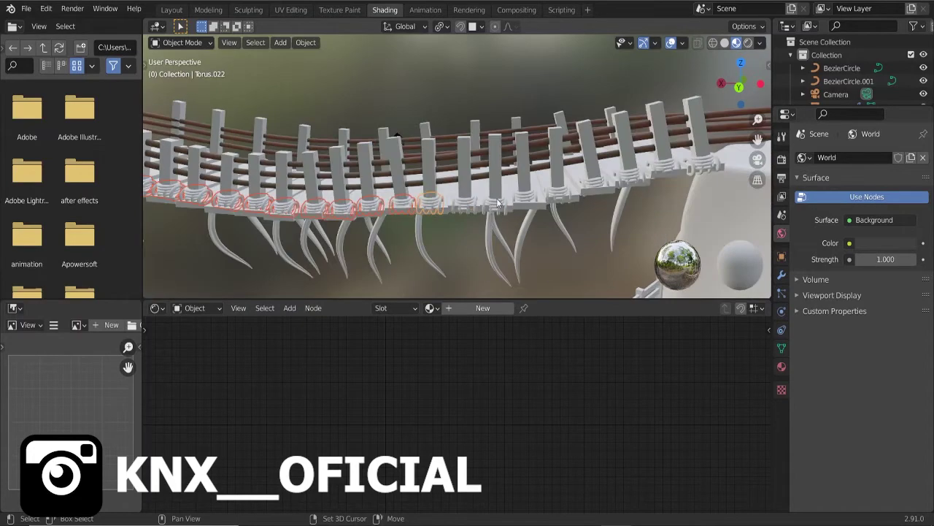
pyautogui.scroll(-3, 565, 211)
pyautogui.moveTo(454, 233)
pyautogui.mouseDown(button='middle')
pyautogui.moveTo(380, 219)
pyautogui.moveTo(358, 227)
pyautogui.moveTo(376, 167)
pyautogui.moveTo(526, 230)
pyautogui.moveTo(471, 212)
pyautogui.moveTo(281, 189)
pyautogui.moveTo(374, 207)
pyautogui.moveTo(676, 223)
pyautogui.moveTo(458, 189)
pyautogui.mouseUp(button='middle')
pyautogui.hotkey('shift', 'd')
pyautogui.press('Escape')
pyautogui.click(526, 229)
pyautogui.click(280, 189)
# Delete the selected rope ring and nine unwanted bridge posts.
pyautogui.press('Delete')
pyautogui.press('x')
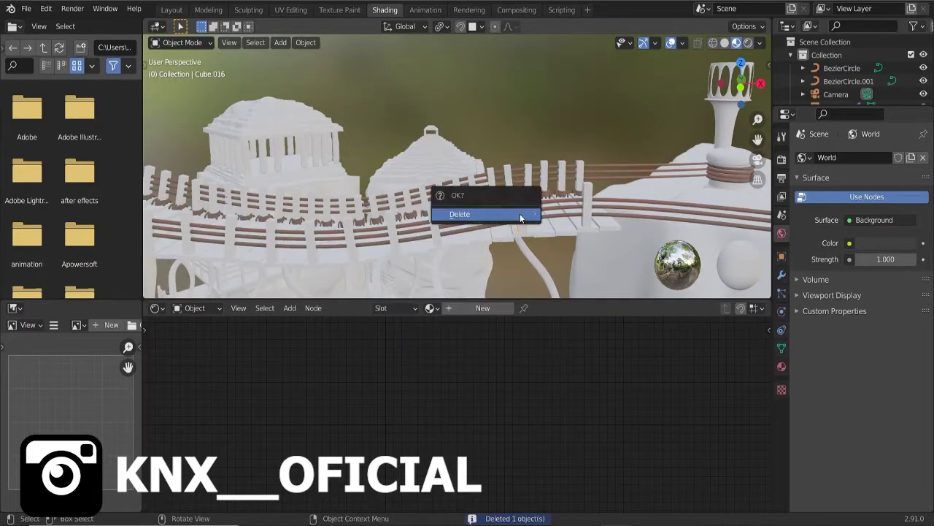
pyautogui.press('x')
pyautogui.keyDown('shift'); pyautogui.click(244, 237); pyautogui.keyUp('shift')
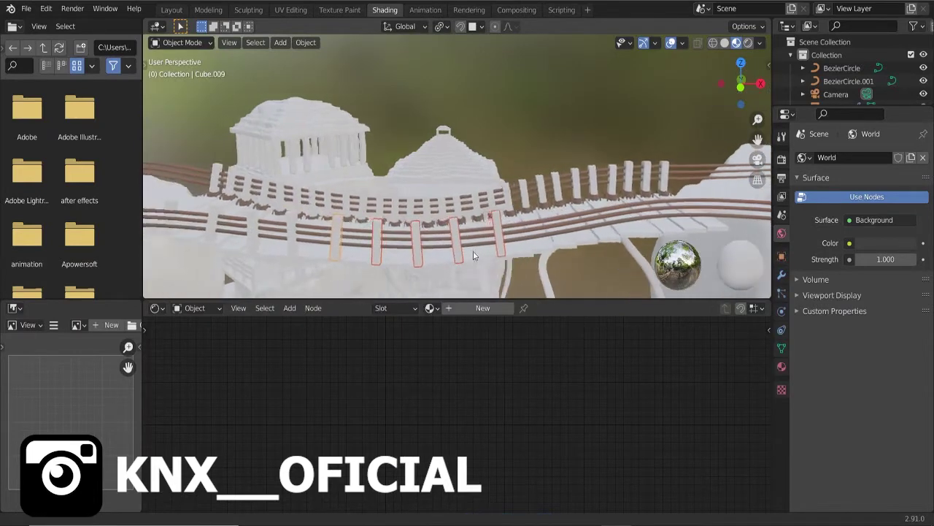
pyautogui.moveTo(244, 237); pyautogui.dragTo(334, 212, button='middle')
pyautogui.press('Delete')
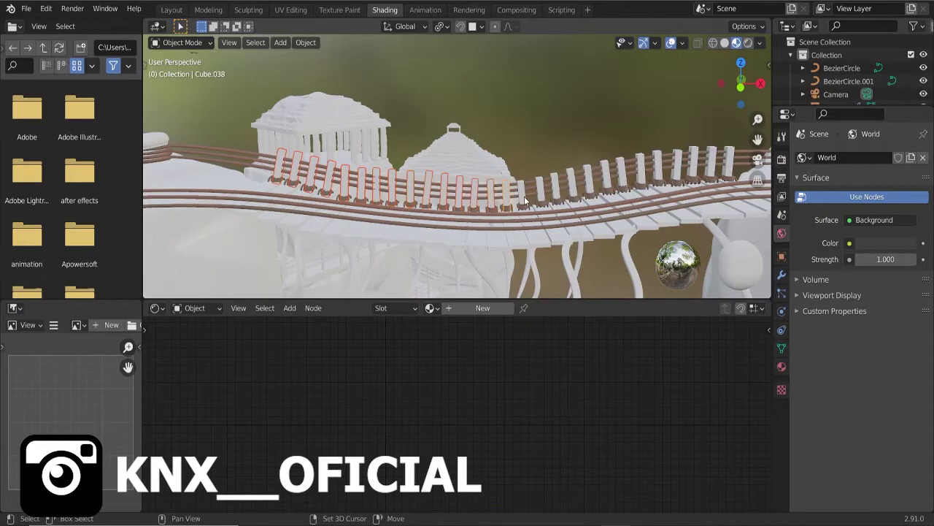
# Duplicate the right-side posts and rope rings along Y further down the bridge.
pyautogui.keyDown('shift'); pyautogui.click(673, 175); pyautogui.keyUp('shift')
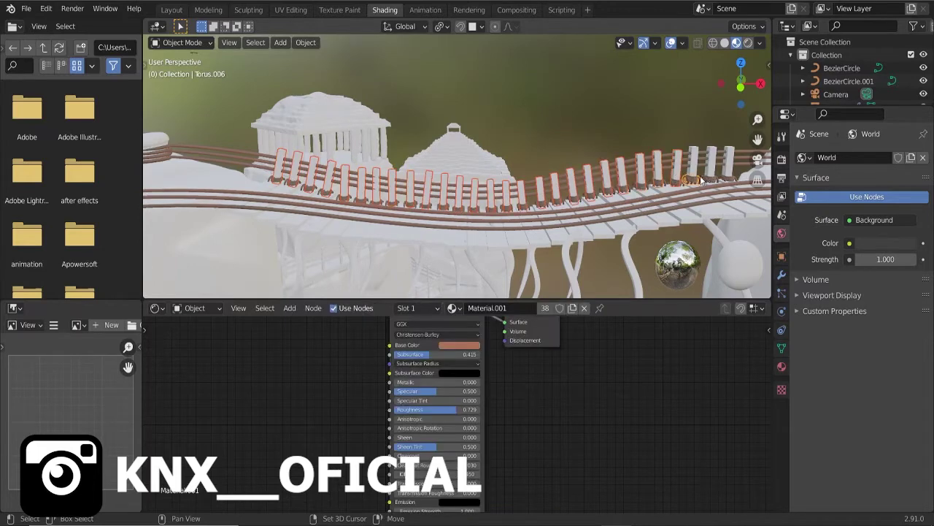
pyautogui.keyDown('shift'); pyautogui.click(697, 178); pyautogui.keyUp('shift')
pyautogui.keyDown('shift'); pyautogui.click(685, 180); pyautogui.keyUp('shift')
pyautogui.moveTo(635, 184)
pyautogui.mouseDown(button='middle')
pyautogui.moveTo(341, 196)
pyautogui.moveTo(404, 124)
pyautogui.moveTo(425, 194)
pyautogui.mouseUp(button='middle')
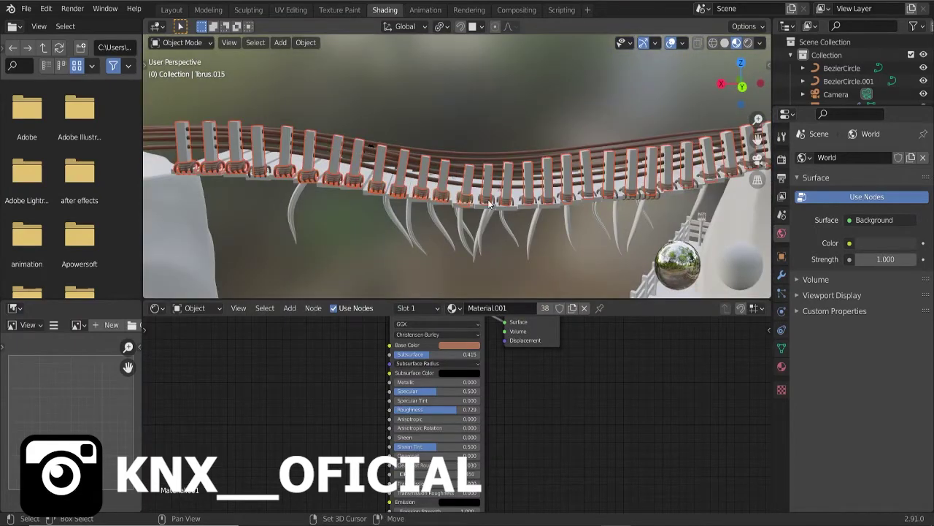
pyautogui.keyDown('shift'); pyautogui.click(565, 202); pyautogui.keyUp('shift')
pyautogui.keyDown('shift'); pyautogui.moveTo(564, 202); pyautogui.dragTo(469, 199, button='middle'); pyautogui.keyUp('shift')
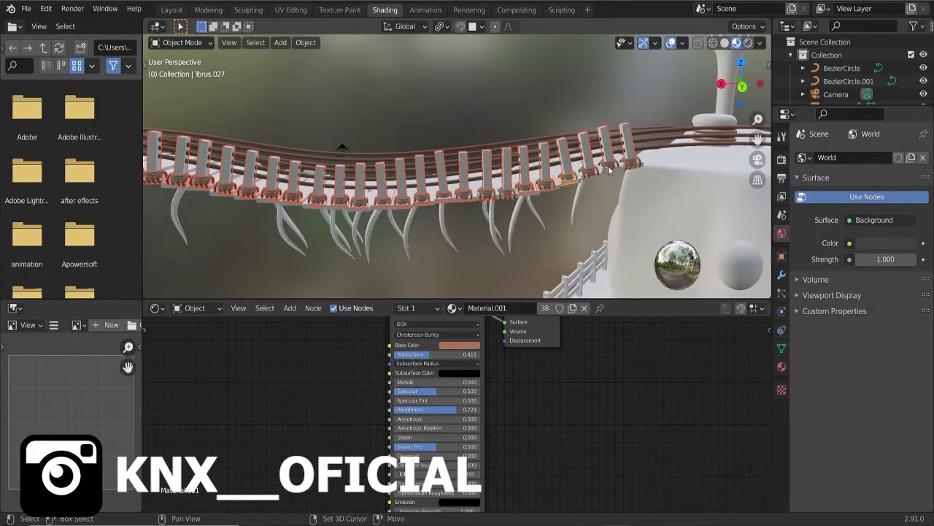
pyautogui.moveTo(610, 171); pyautogui.dragTo(571, 217, button='middle')
pyautogui.hotkey('shift', 'd')
pyautogui.press('y')
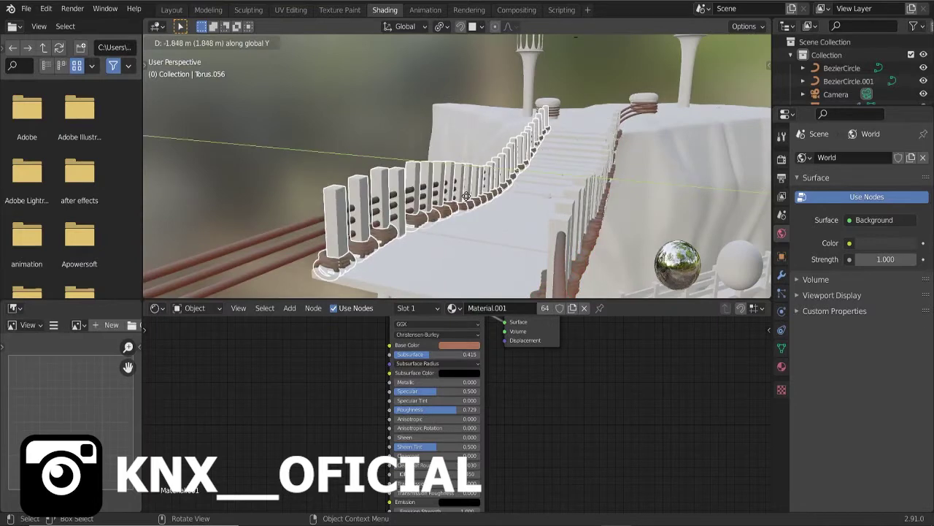
pyautogui.click(330, 130)
pyautogui.moveTo(331, 130)
pyautogui.mouseDown(button='middle')
pyautogui.moveTo(357, 164)
pyautogui.moveTo(559, 147)
pyautogui.moveTo(501, 154)
pyautogui.mouseUp(button='middle')
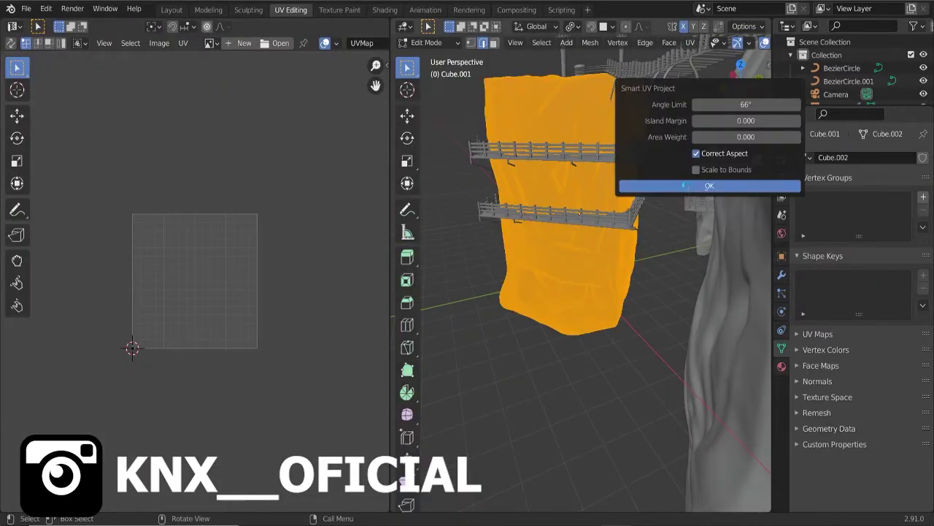
# Smart UV unwrap the cliff and load the rock texture set into its material.
pyautogui.click(686, 185)
pyautogui.scroll(2, 687, 185)
pyautogui.click(385, 10)
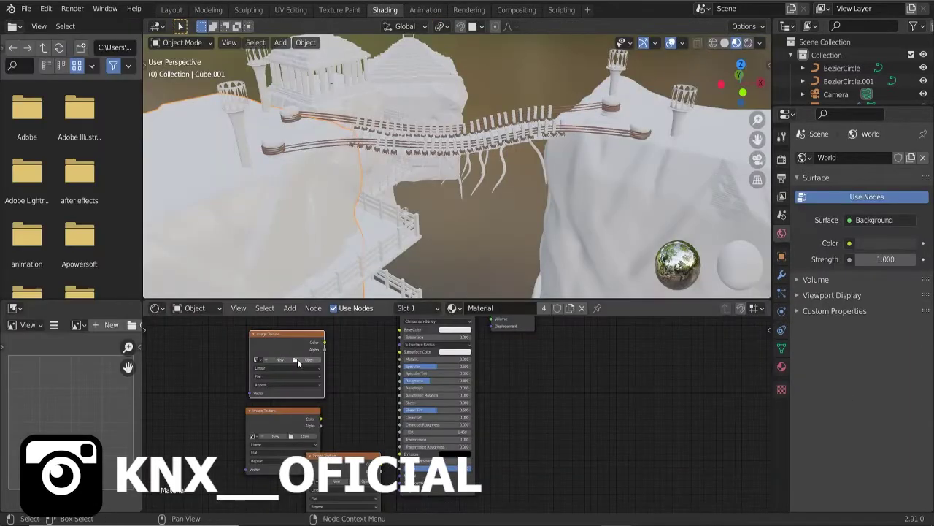
pyautogui.hotkey('ctrl', 'shift', 't')
pyautogui.press('Return')
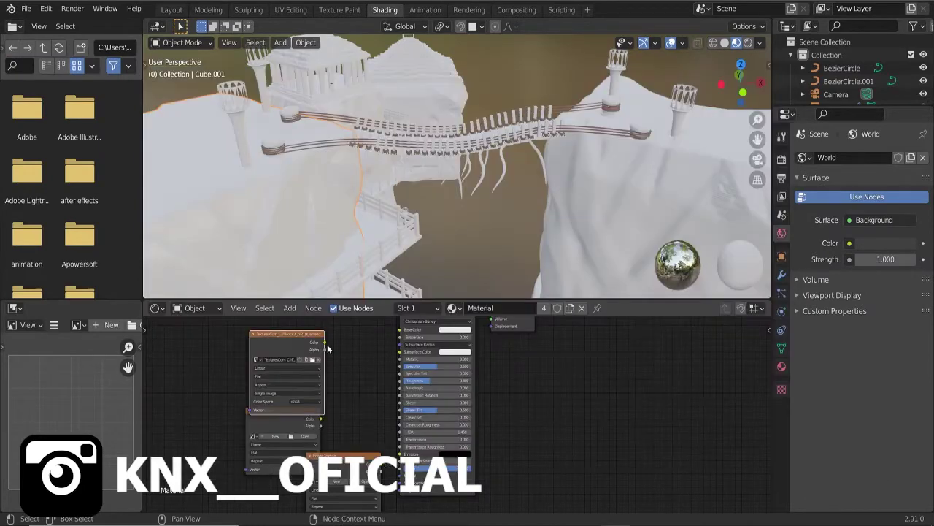
# Load the moss texture image into a new Image Texture node.
pyautogui.moveTo(363, 339); pyautogui.dragTo(313, 343)
pyautogui.click(272, 437)
pyautogui.doubleClick(331, 138)
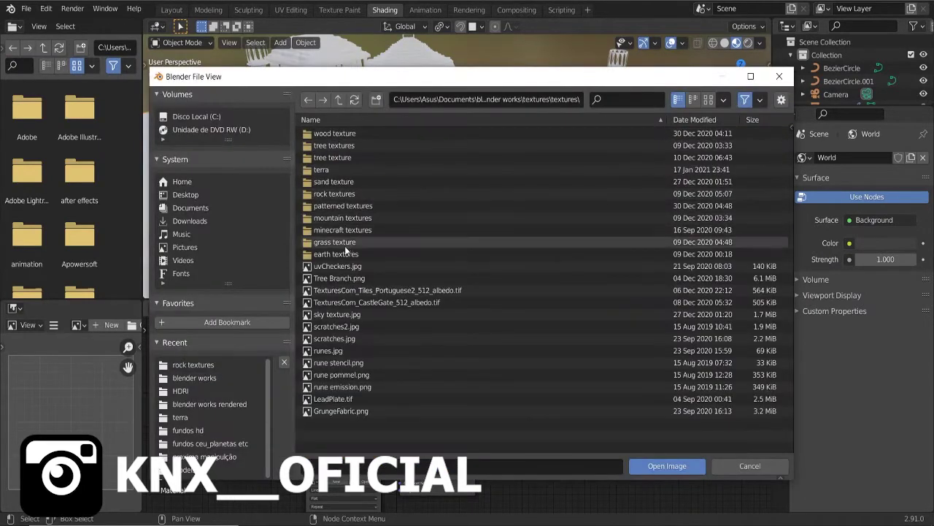
pyautogui.doubleClick(394, 204)
# Insert a MixRGB node blending the rock texture with the moss texture.
pyautogui.hotkey('shift', 'a')
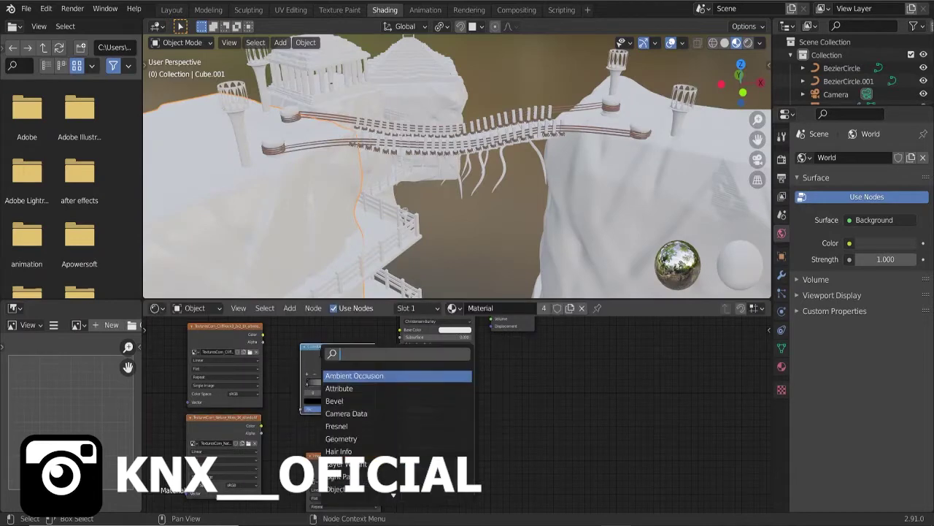
pyautogui.write('MIX')
pyautogui.click(337, 388)
pyautogui.click(292, 350)
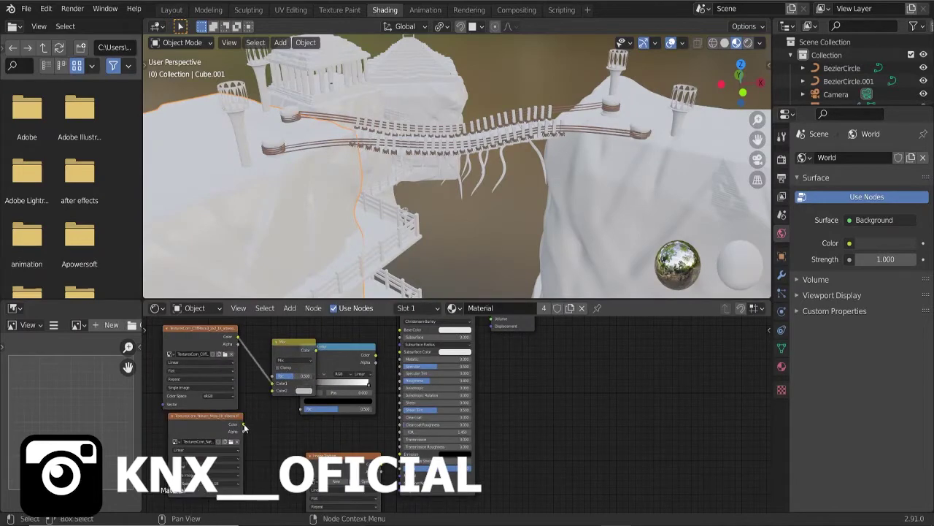
pyautogui.moveTo(245, 428); pyautogui.dragTo(272, 391)
pyautogui.moveTo(343, 346)
pyautogui.mouseDown()
pyautogui.moveTo(330, 329)
pyautogui.moveTo(395, 346)
pyautogui.mouseUp()
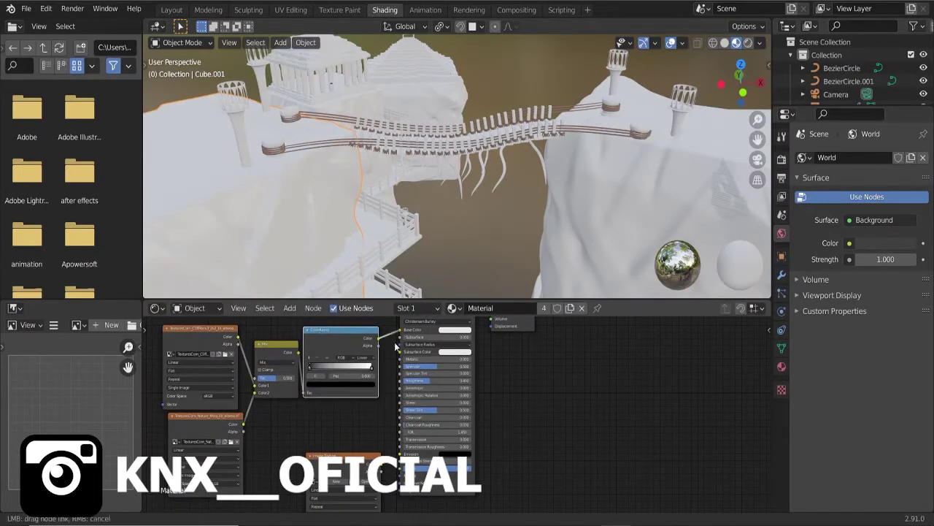
pyautogui.moveTo(275, 385)
pyautogui.mouseDown()
pyautogui.moveTo(326, 370)
pyautogui.moveTo(305, 373)
pyautogui.moveTo(411, 368)
pyautogui.mouseUp()
pyautogui.scroll(-2, 305, 373)
# Delete the ColorRamp and set the Mix blend mode to Multiply, then a lighter mode.
pyautogui.press('x')
pyautogui.click(328, 377)
pyautogui.click(321, 396)
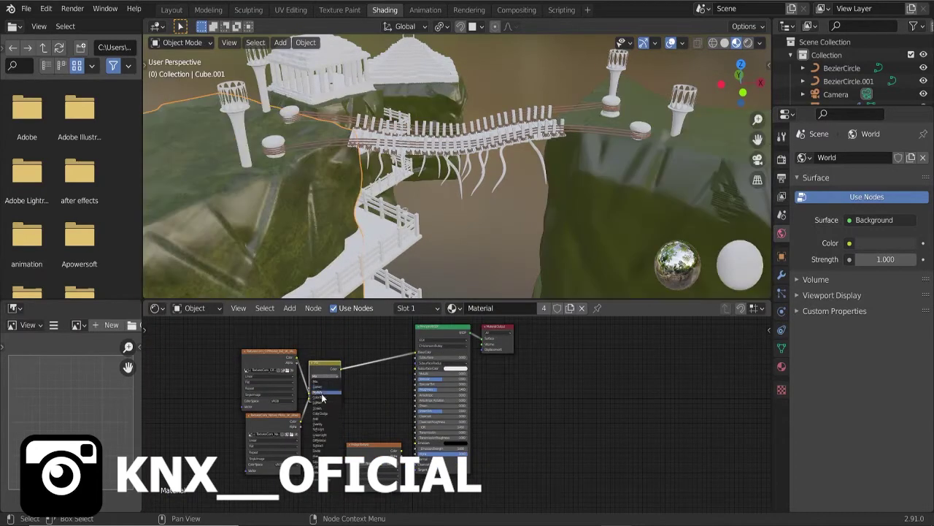
pyautogui.click(318, 385)
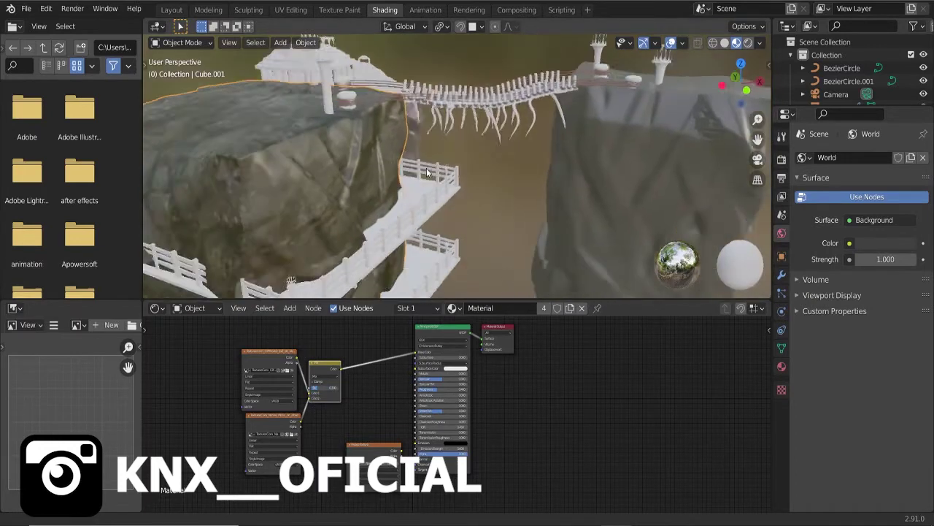
# Move the lower texture node and load the CliffRock3 roughness image into it.
pyautogui.press('g')
pyautogui.click(315, 341)
pyautogui.moveTo(352, 463)
pyautogui.mouseDown()
pyautogui.moveTo(297, 469)
pyautogui.moveTo(418, 392)
pyautogui.mouseUp()
pyautogui.click(321, 468)
pyautogui.doubleClick(321, 131)
pyautogui.doubleClick(336, 291)
pyautogui.doubleClick(343, 142)
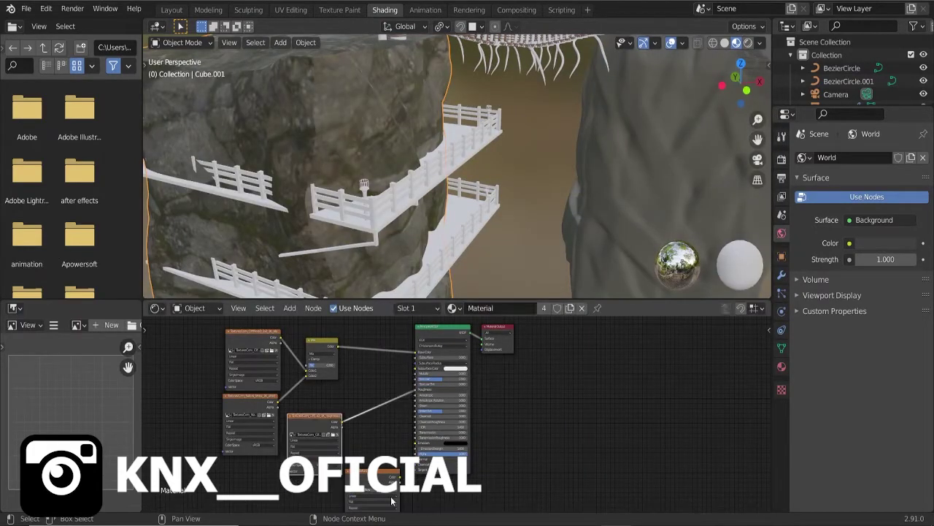
pyautogui.click(321, 471)
pyautogui.doubleClick(324, 145)
pyautogui.doubleClick(343, 243)
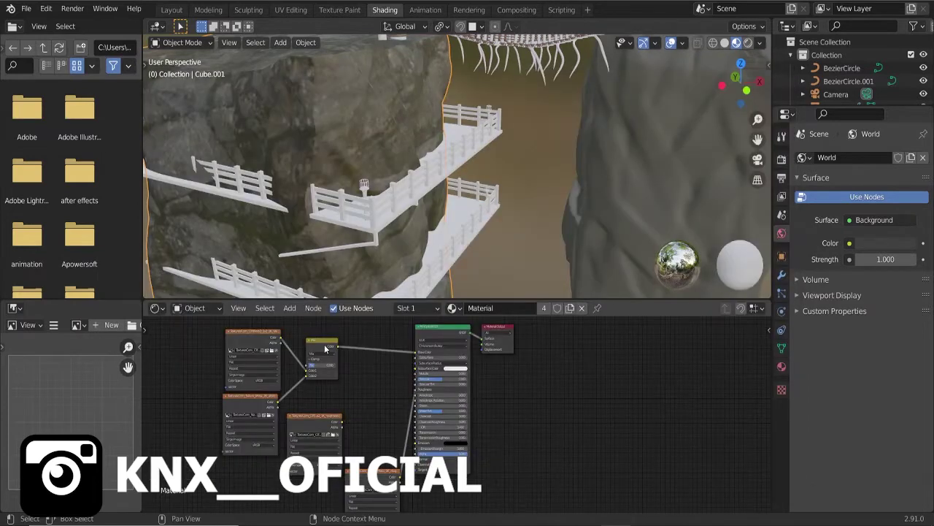
# Duplicate the Mix node and place the copy in the node tree.
pyautogui.hotkey('shift', 'd')
pyautogui.click(372, 397)
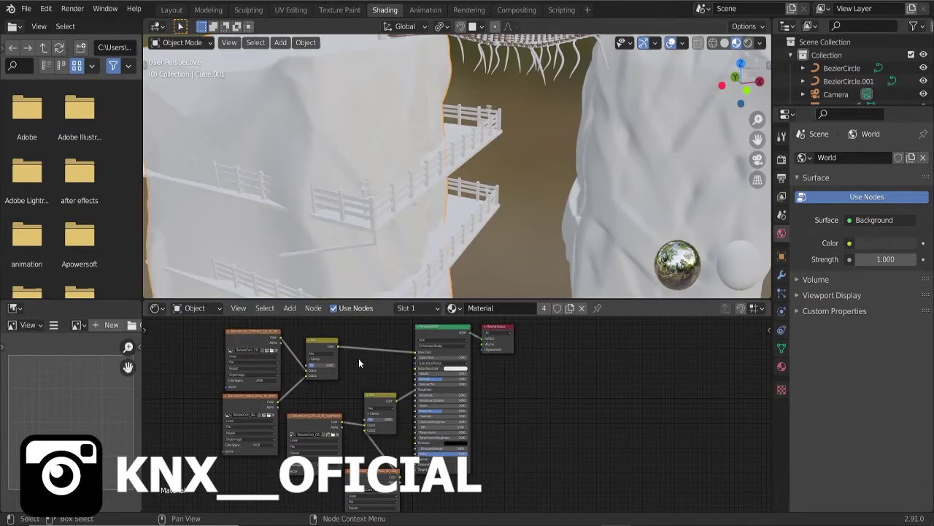
pyautogui.scroll(-3, 408, 394)
pyautogui.scroll(5, 423, 400)
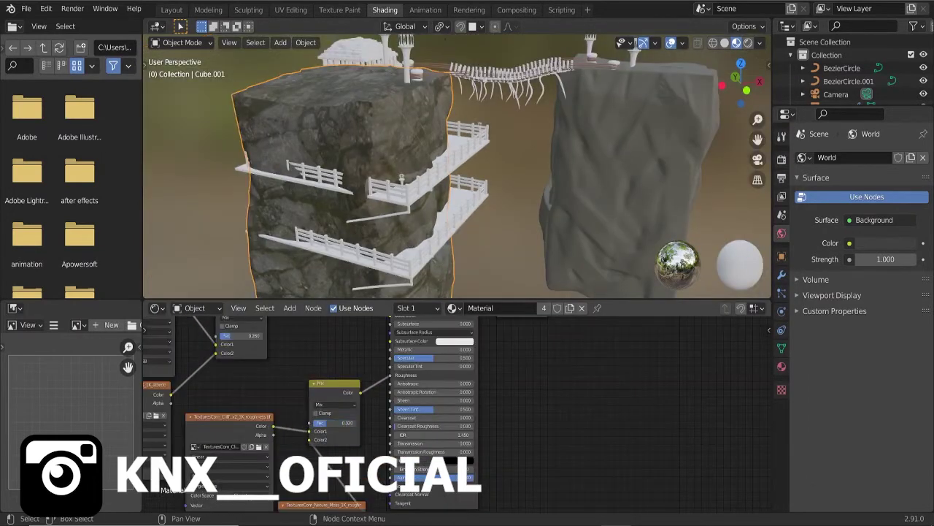
# Rearrange the texture nodes and insert a Normal Map node into the shader link.
pyautogui.scroll(-2, 357, 392)
pyautogui.moveTo(363, 511); pyautogui.dragTo(363, 457)
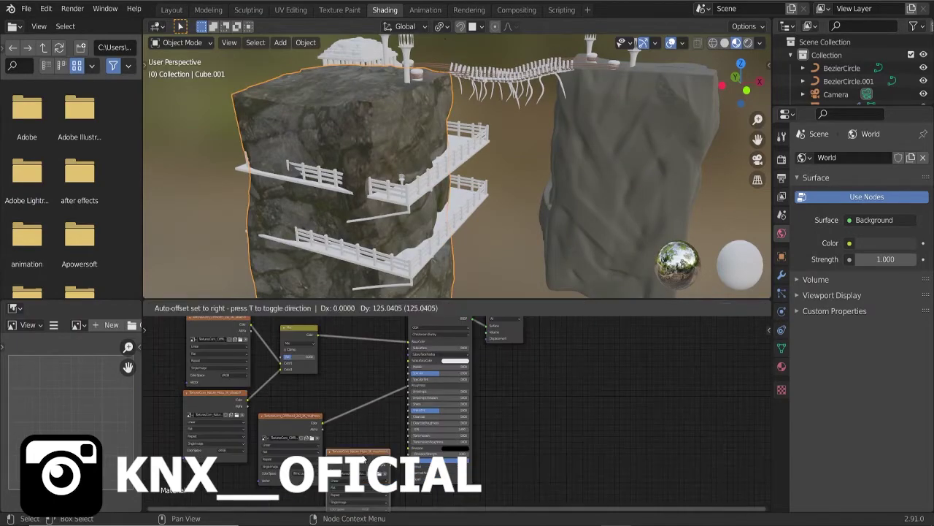
pyautogui.click(363, 458)
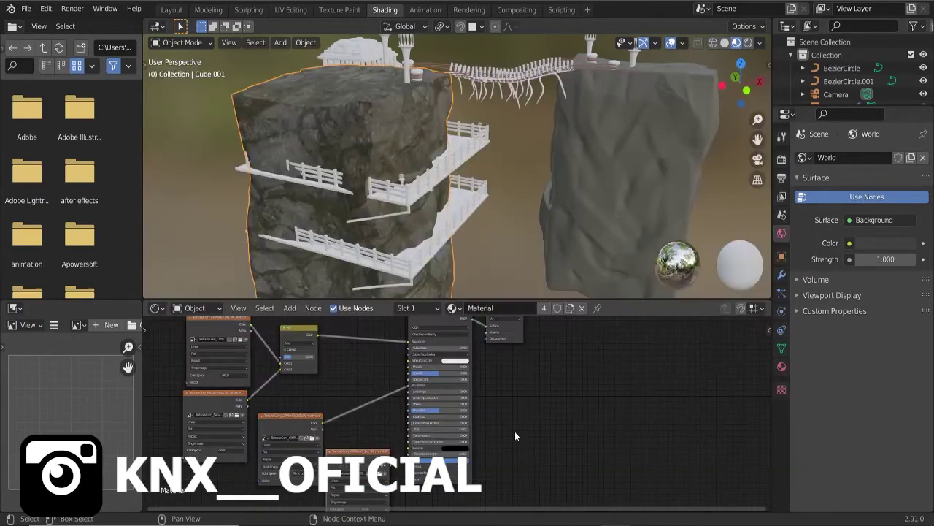
pyautogui.moveTo(494, 421); pyautogui.dragTo(361, 409)
pyautogui.hotkey('shift', 'a')
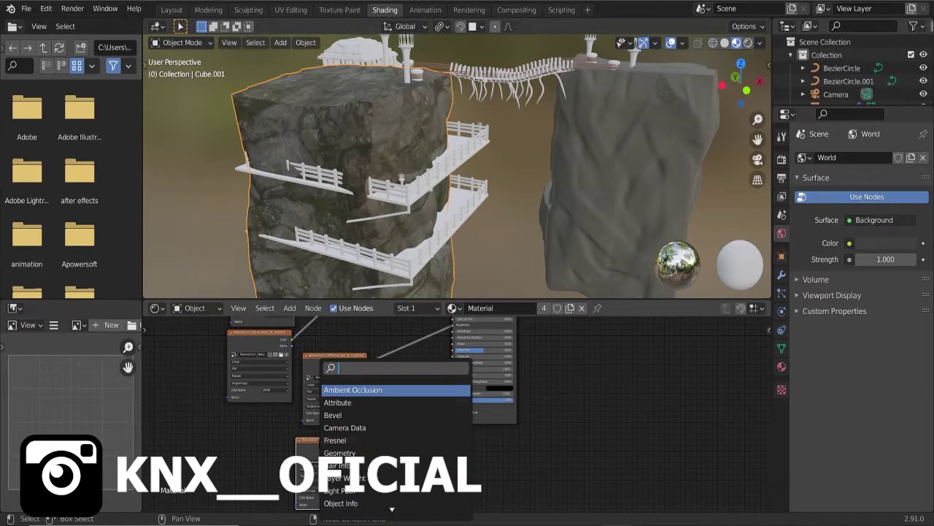
pyautogui.click(361, 392)
pyautogui.click(424, 441)
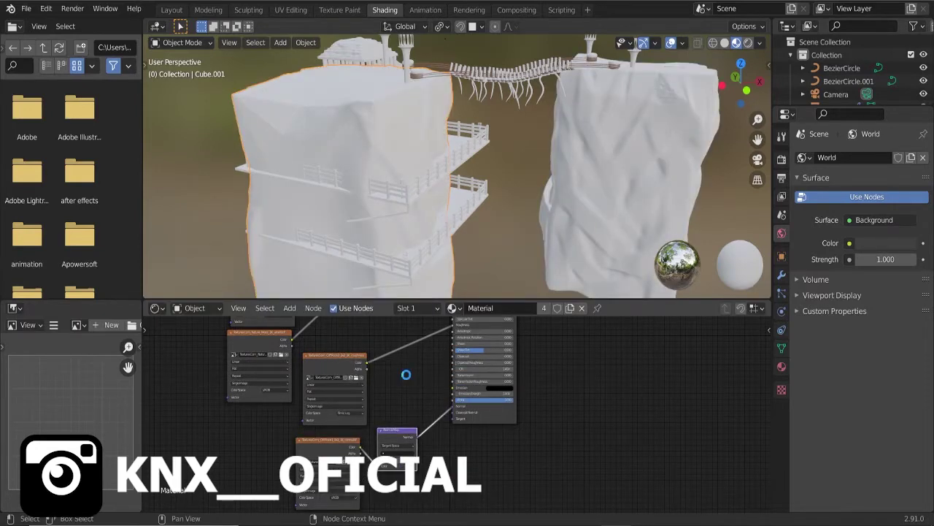
# Add a Displacement node driven by a Non-Color CliffRock3 height texture.
pyautogui.scroll(3, 426, 293)
pyautogui.moveTo(551, 321); pyautogui.dragTo(496, 409, button='middle')
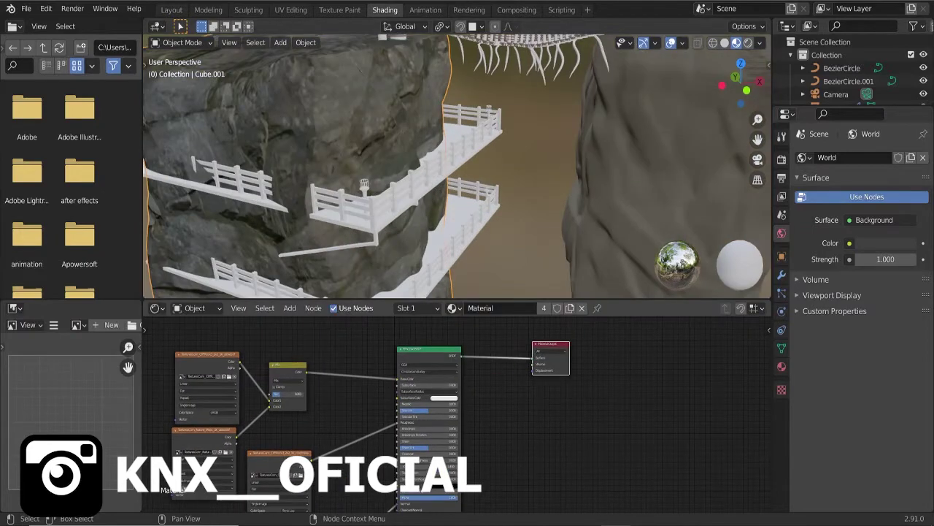
pyautogui.scroll(-4, 438, 277)
pyautogui.scroll(2, 496, 401)
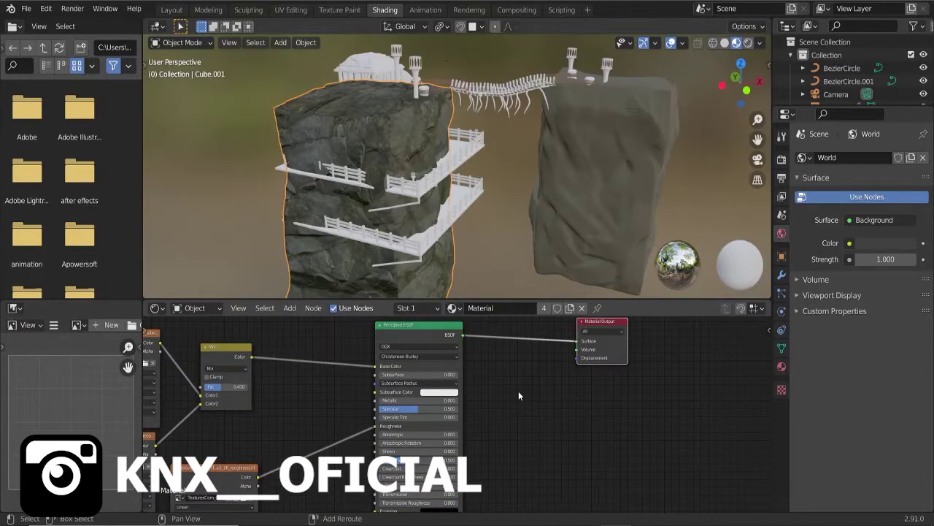
pyautogui.hotkey('shift', 'a')
pyautogui.press('Return')
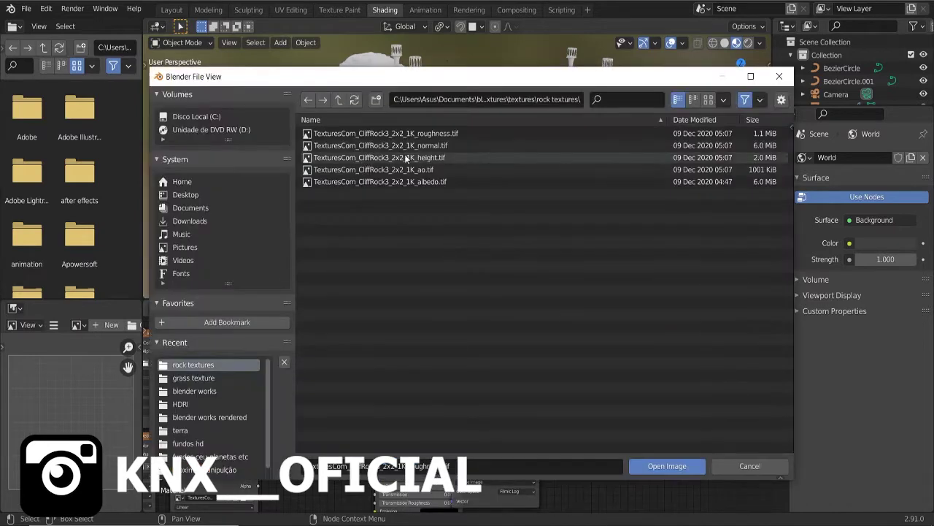
pyautogui.click(544, 439)
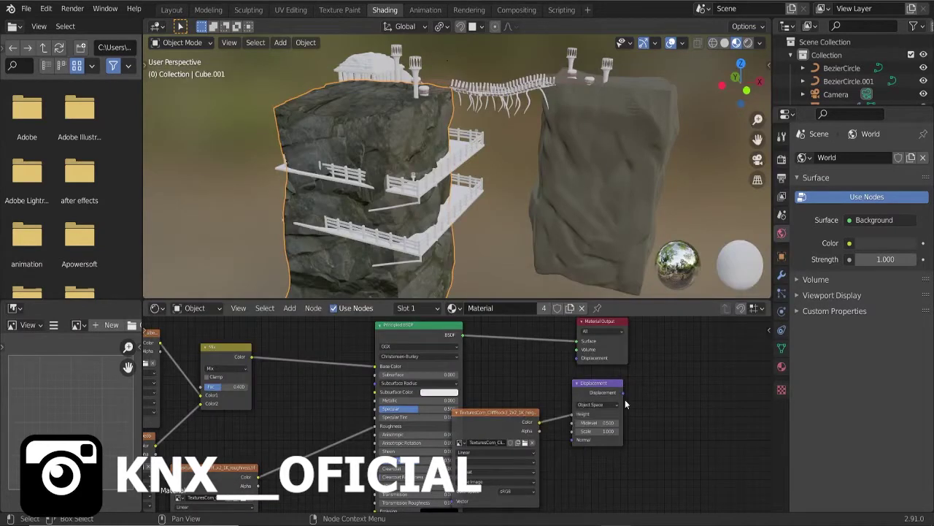
pyautogui.click(513, 457)
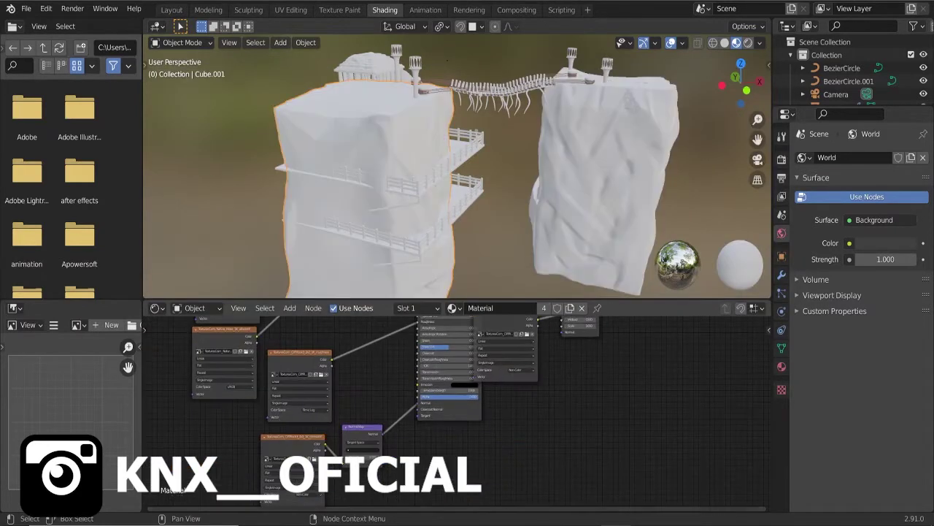
# Review the cliff's material settings panel, including its volume settings.
pyautogui.moveTo(530, 396); pyautogui.dragTo(405, 405, button='middle')
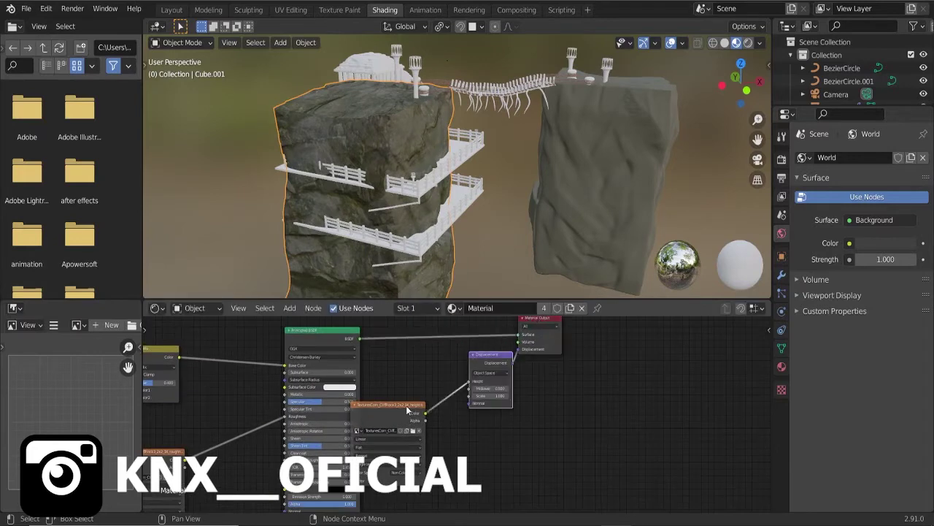
pyautogui.moveTo(396, 407); pyautogui.dragTo(414, 399)
pyautogui.click(781, 366)
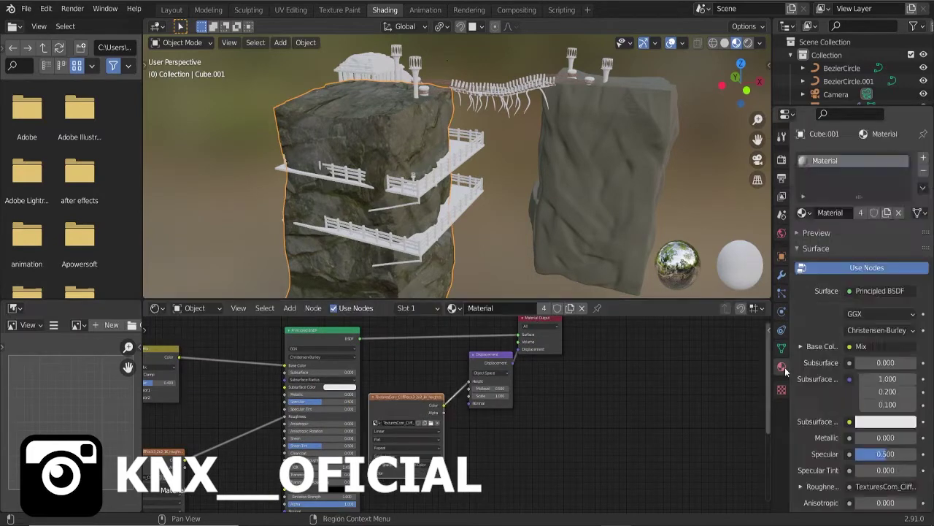
pyautogui.scroll(-10, 840, 328)
pyautogui.click(818, 438)
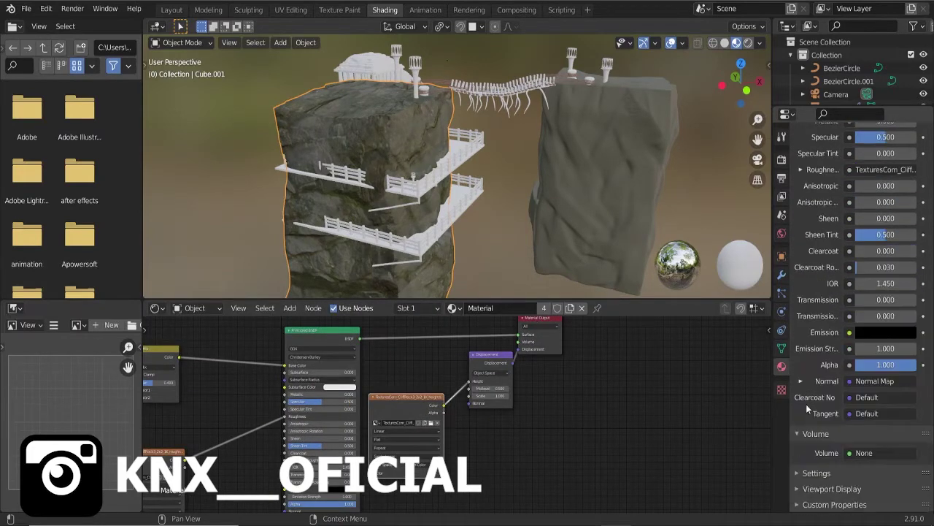
pyautogui.scroll(-5, 803, 394)
pyautogui.scroll(5, 839, 329)
pyautogui.scroll(2, 458, 413)
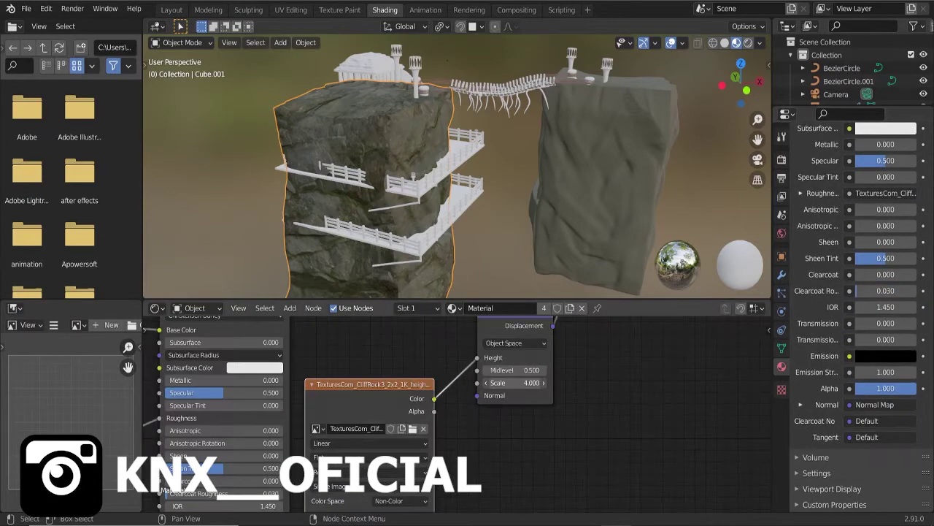
pyautogui.scroll(-2, 497, 407)
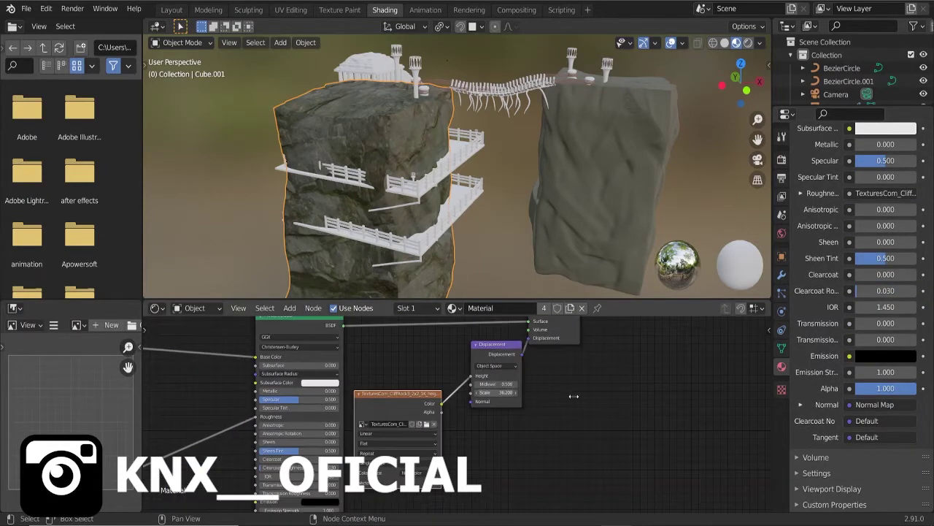
pyautogui.scroll(-2, 526, 416)
pyautogui.scroll(3, 478, 435)
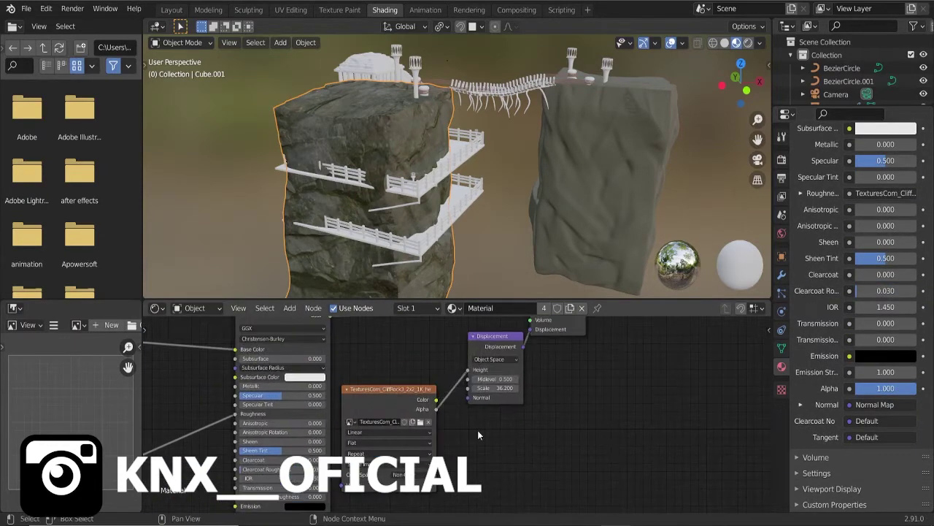
pyautogui.scroll(1, 439, 396)
pyautogui.scroll(-3, 387, 395)
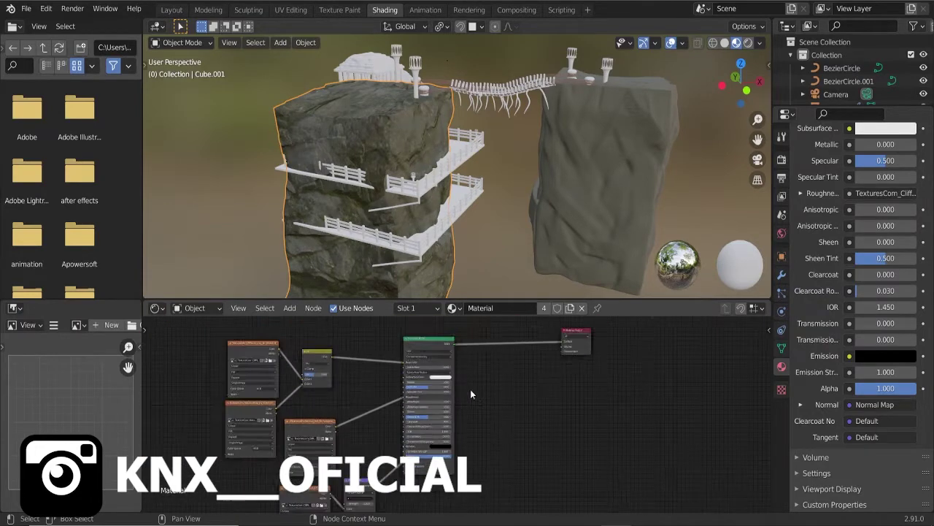
pyautogui.scroll(1, 470, 389)
pyautogui.scroll(-1, 458, 383)
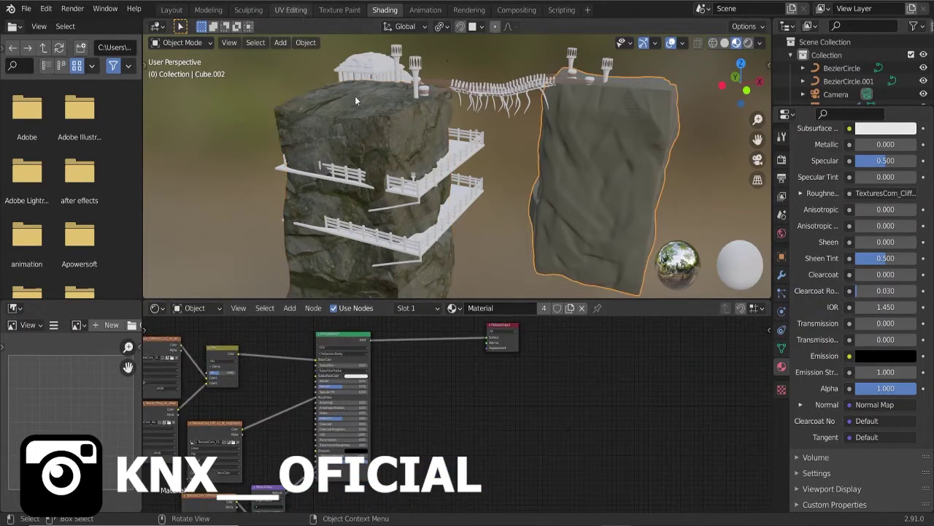
# Smart UV Project the whole first remaining cliff mesh.
pyautogui.press('a')
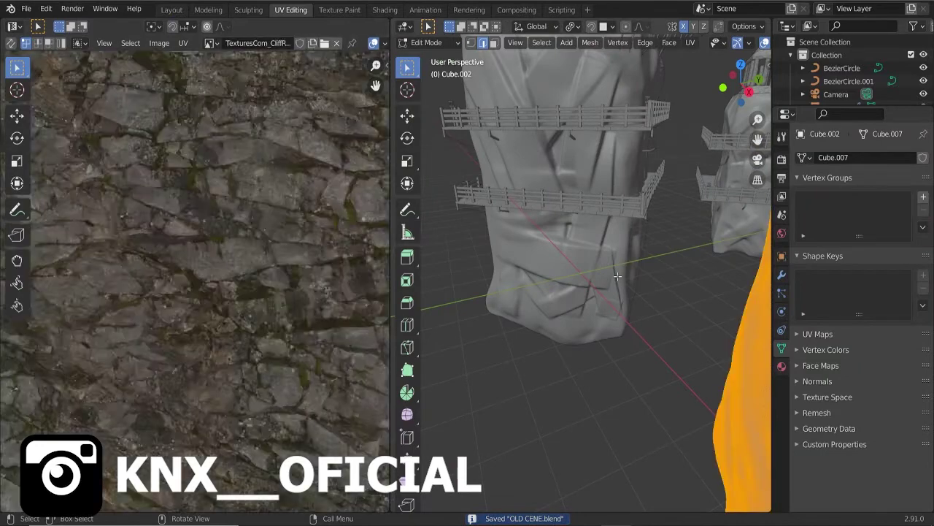
pyautogui.scroll(-2, 312, 257)
pyautogui.press('u')
pyautogui.click(678, 241)
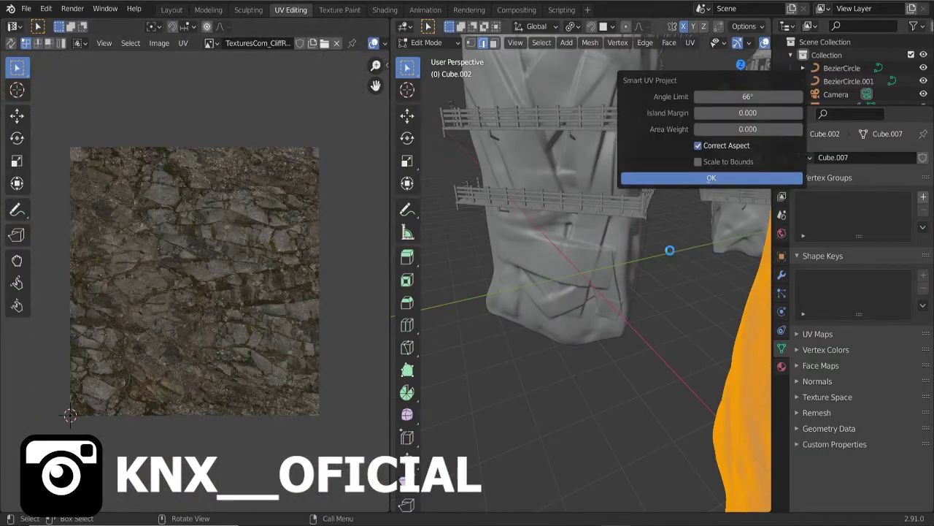
pyautogui.press('Return')
pyautogui.press('Tab')
# Select the next cliff piece and Smart UV Project its entire mesh.
pyautogui.click(733, 221)
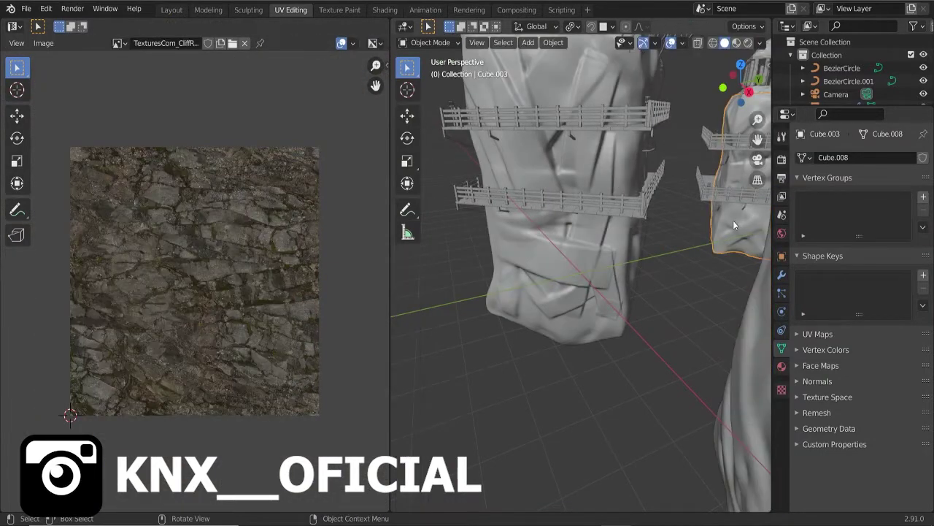
pyautogui.press('Tab')
pyautogui.press('a')
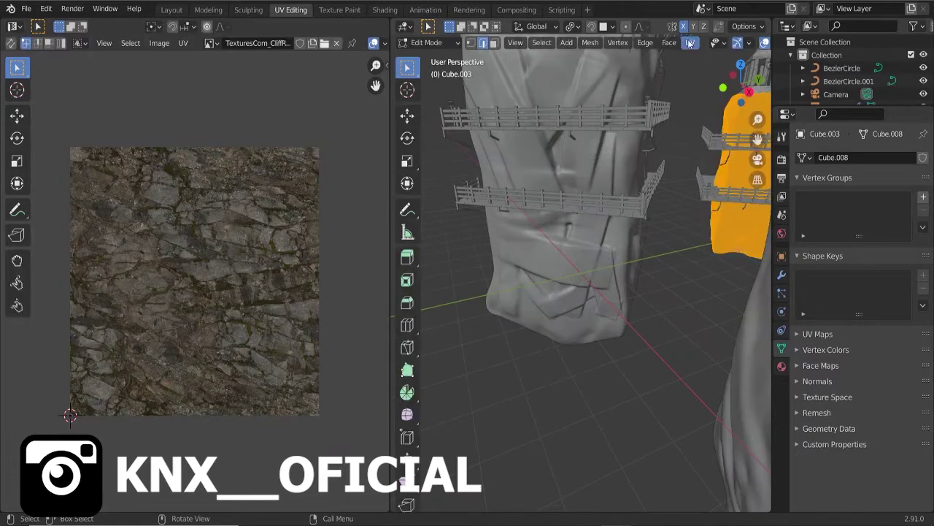
pyautogui.press('u')
pyautogui.click(716, 175)
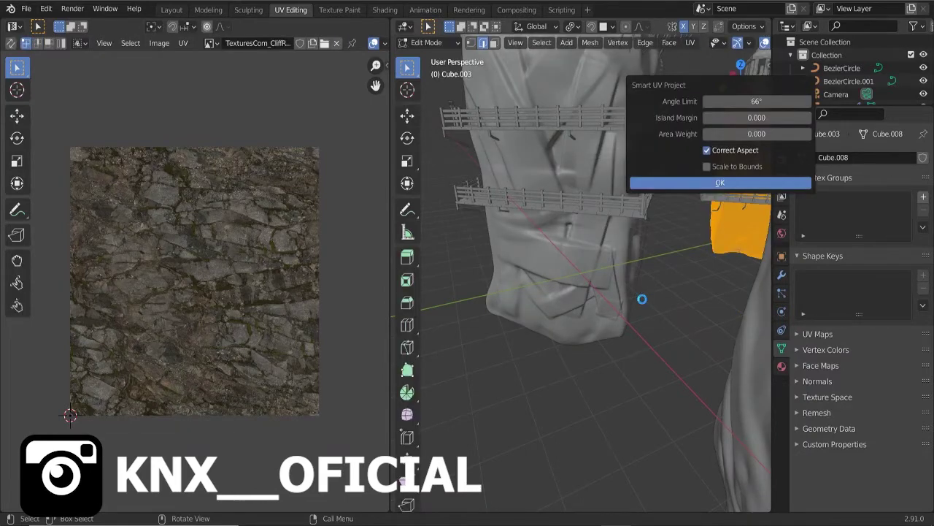
pyautogui.press('Return')
pyautogui.press('Tab')
# Smart UV unwrap the cliff under the temple and check the rock texture in Shading.
pyautogui.moveTo(637, 299); pyautogui.dragTo(695, 281, button='middle')
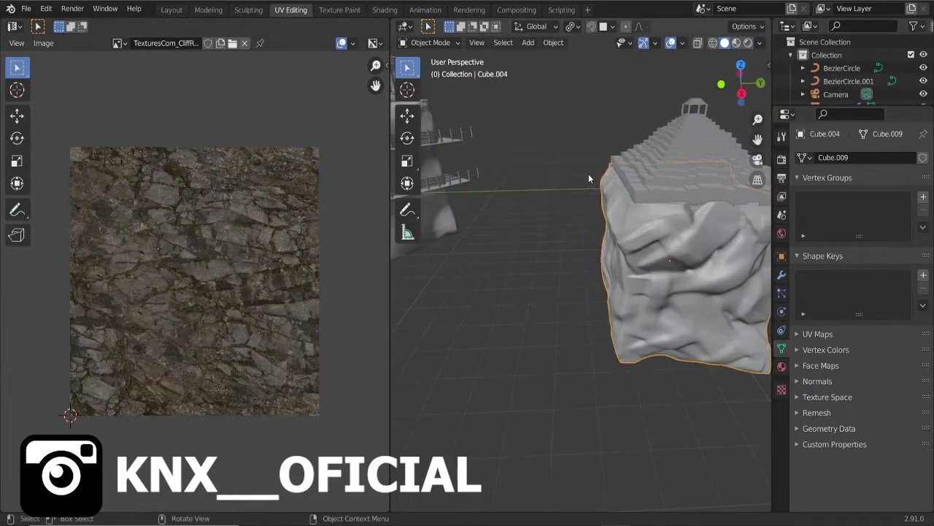
pyautogui.press('Tab')
pyautogui.press('a')
pyautogui.press('u')
pyautogui.click(715, 76)
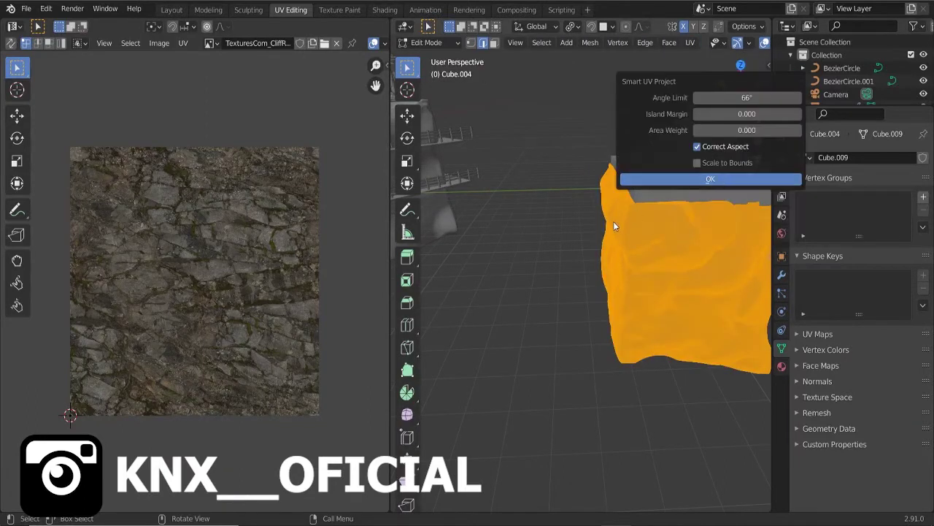
pyautogui.press('Return')
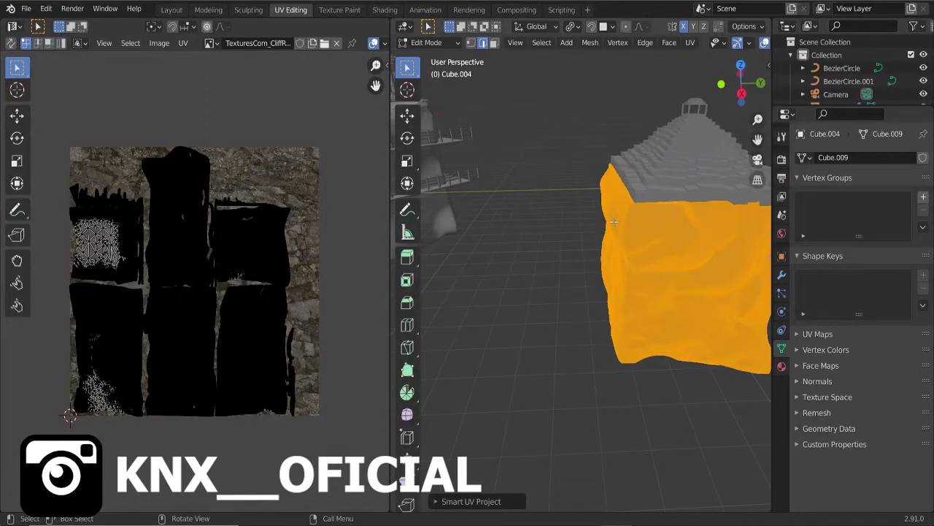
pyautogui.click(380, 9)
pyautogui.moveTo(473, 44)
pyautogui.mouseDown(button='middle')
pyautogui.moveTo(351, 134)
pyautogui.moveTo(588, 146)
pyautogui.moveTo(524, 153)
pyautogui.moveTo(503, 179)
pyautogui.moveTo(541, 176)
pyautogui.moveTo(465, 209)
pyautogui.moveTo(426, 214)
pyautogui.mouseUp(button='middle')
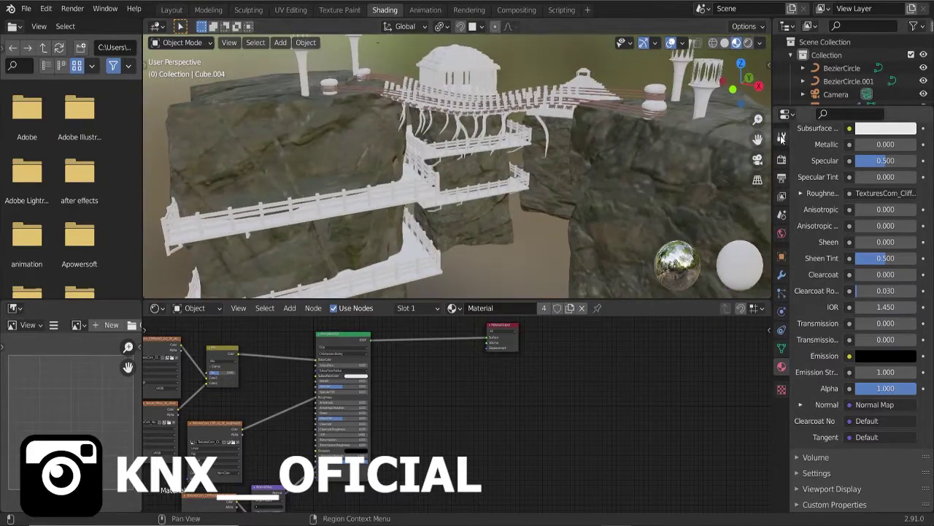
# Link Material.002 from the active walkway to all selected wooden walkways.
pyautogui.click(419, 184)
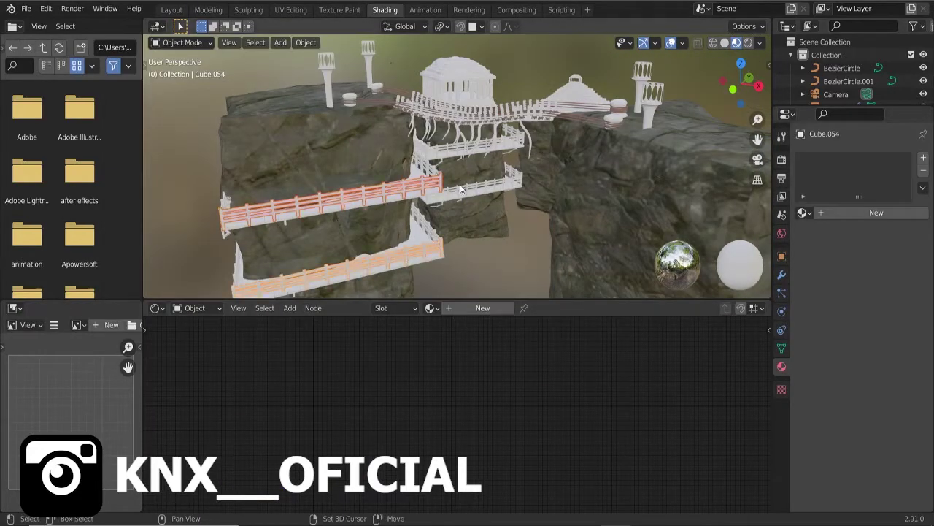
pyautogui.keyDown('shift'); pyautogui.click(406, 189); pyautogui.keyUp('shift')
pyautogui.hotkey('ctrl', 'l')
pyautogui.click(406, 186)
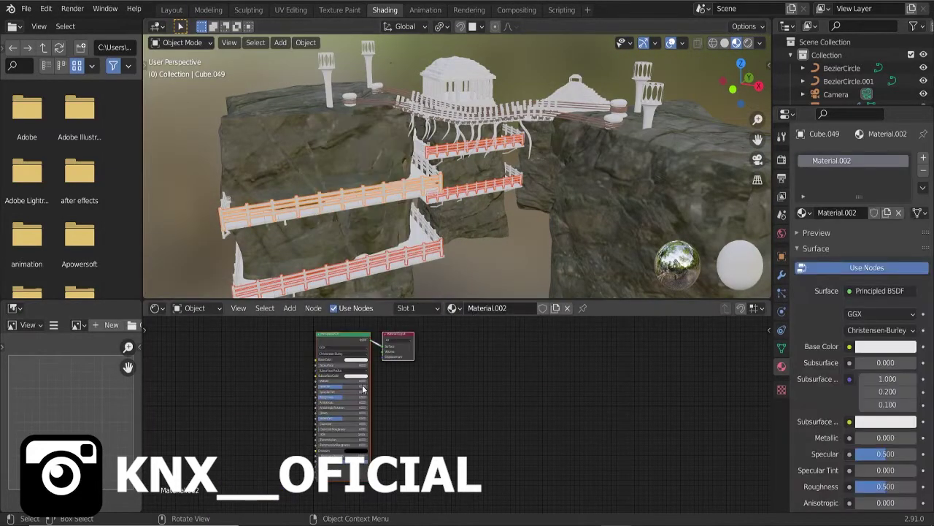
pyautogui.press('Home')
# Add two Image Texture nodes and load the wood texture 4 albedo image.
pyautogui.write('image')
pyautogui.press('Return')
pyautogui.click(255, 380)
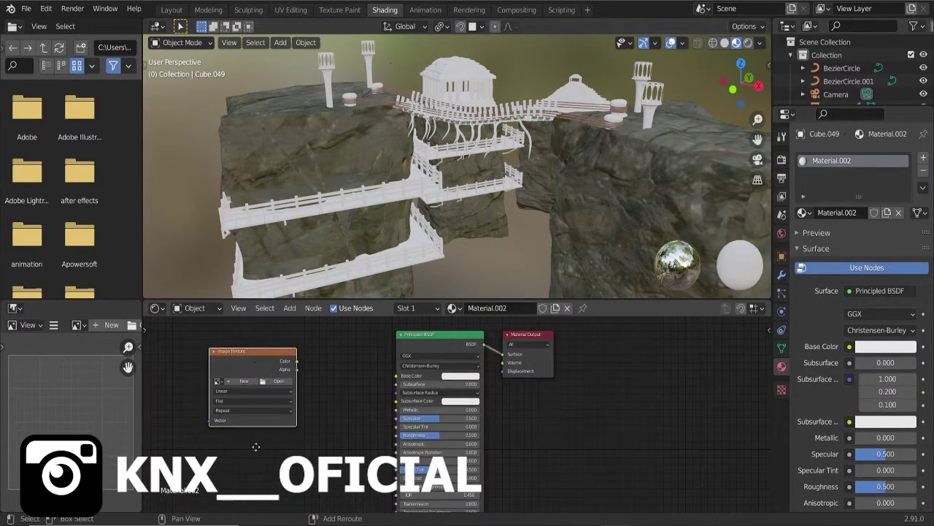
pyautogui.scroll(-2, 256, 444)
pyautogui.hotkey('shift', 'd')
pyautogui.hotkey('shift', 'd')
pyautogui.click(331, 450)
pyautogui.click(319, 446)
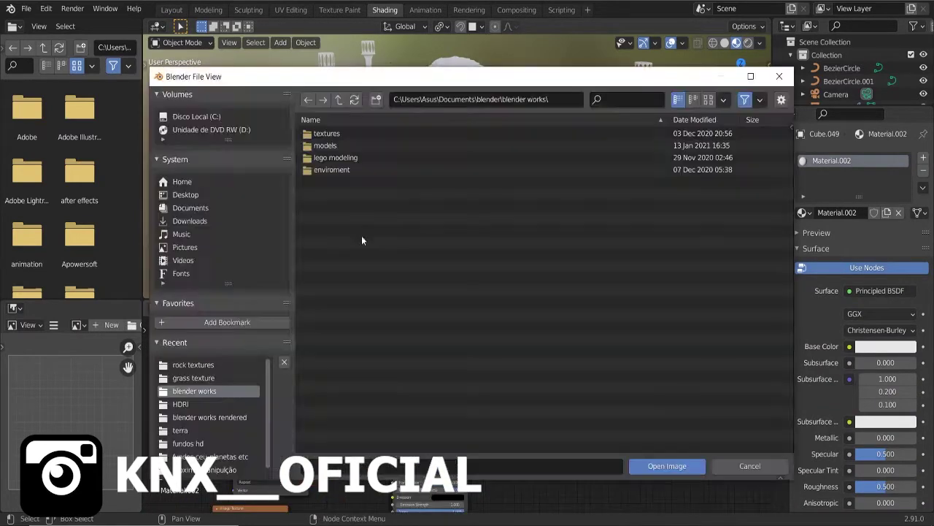
pyautogui.doubleClick(325, 192)
pyautogui.click(292, 377)
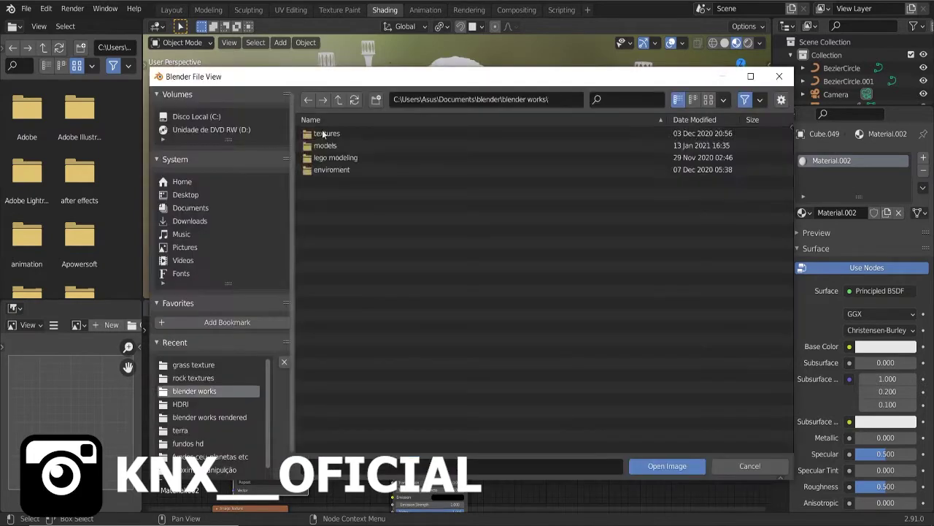
pyautogui.doubleClick(387, 133)
pyautogui.doubleClick(387, 194)
pyautogui.doubleClick(387, 170)
# Add a Mix node and connect its output to the Base Color.
pyautogui.hotkey('shift', 'a')
pyautogui.write('rgb')
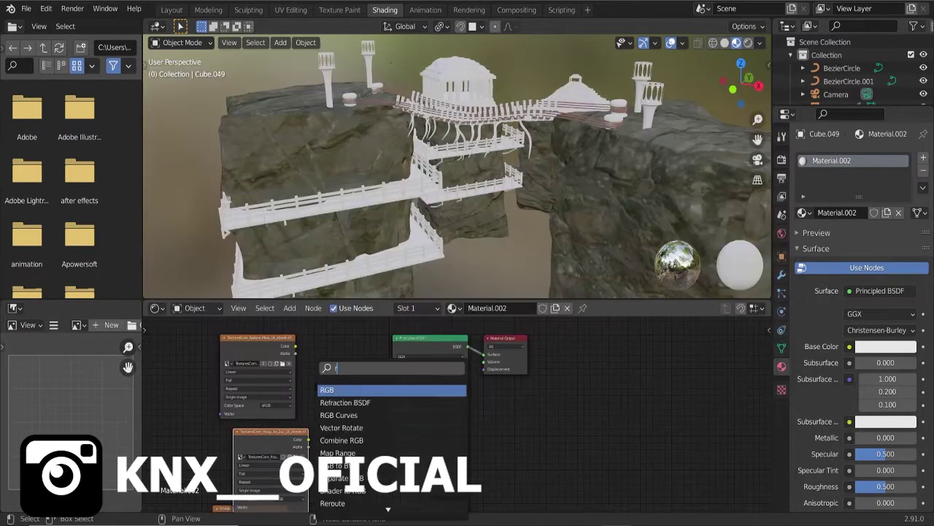
pyautogui.press('Return')
pyautogui.press('x')
pyautogui.hotkey('shift', 'a')
pyautogui.write('mix')
pyautogui.press('Return')
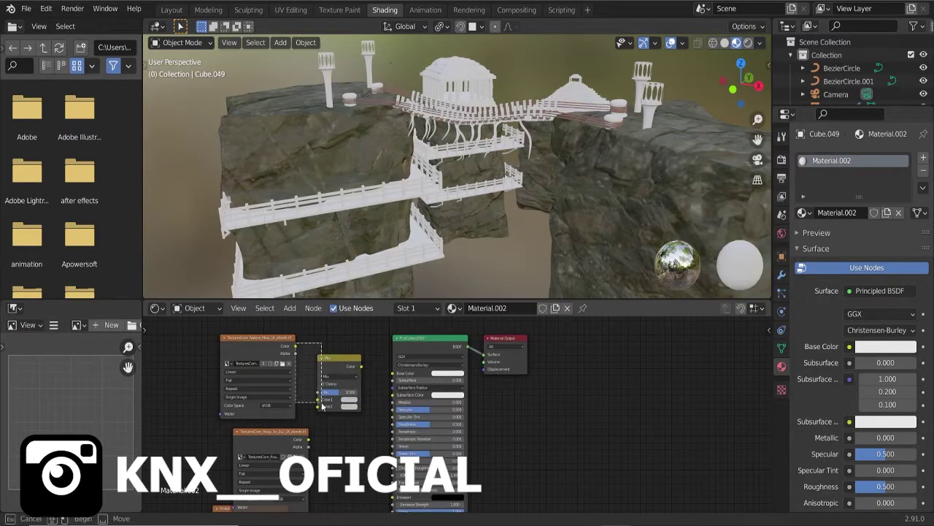
pyautogui.moveTo(361, 367); pyautogui.dragTo(393, 373)
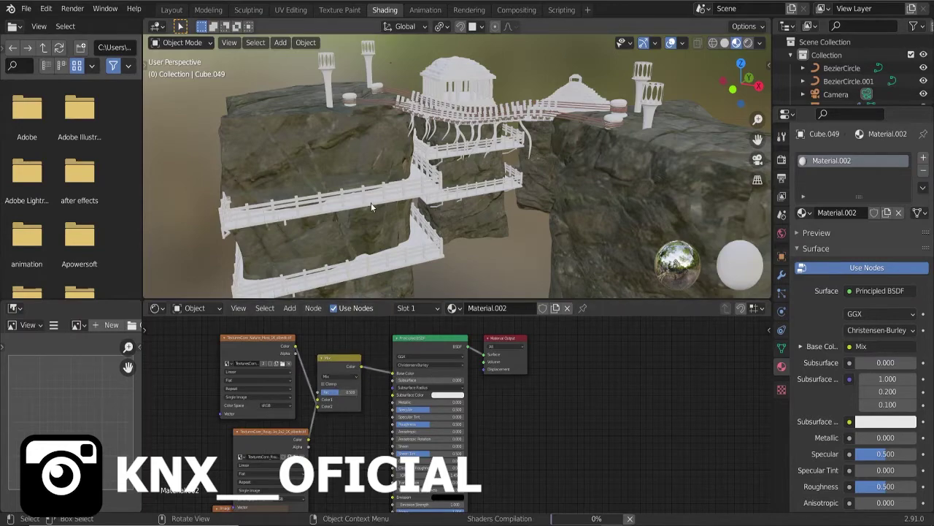
pyautogui.scroll(5, 371, 202)
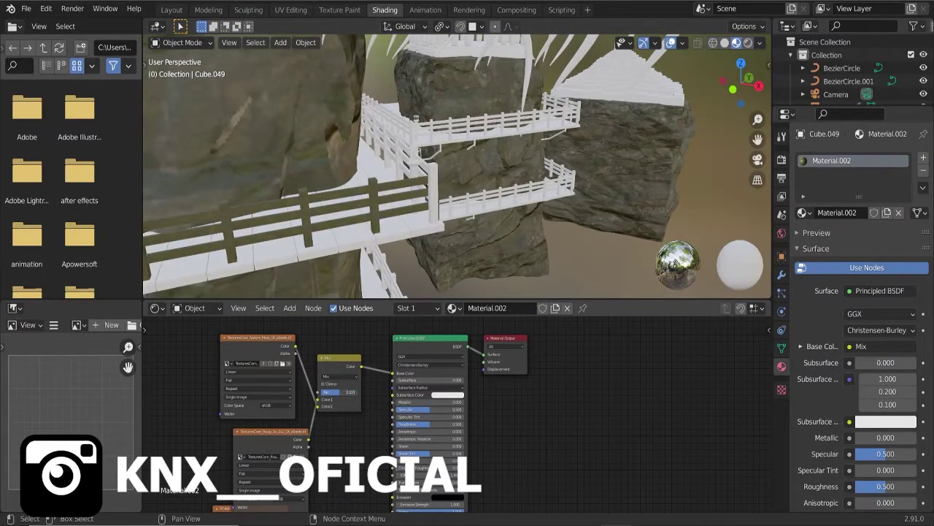
# Keep the mix blend unchanged and feed a roughness texture into the shader's Roughness.
pyautogui.click(349, 400)
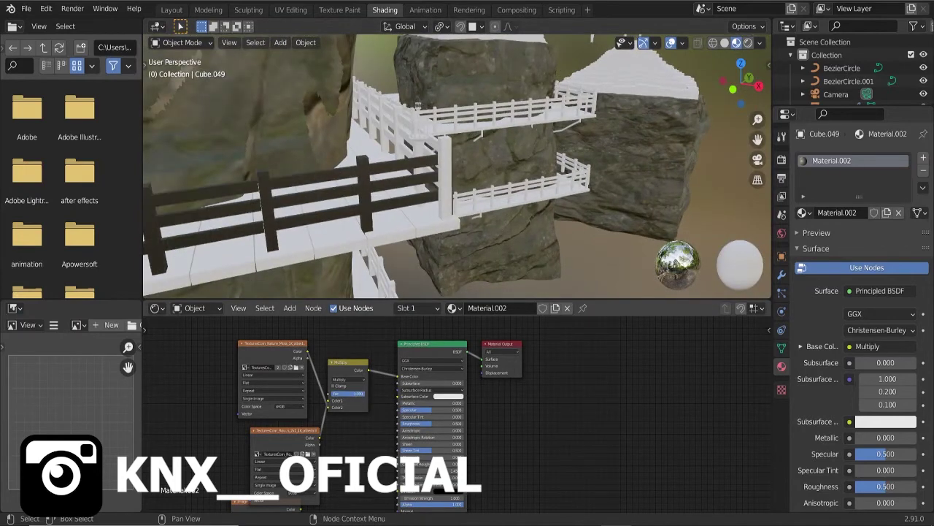
pyautogui.hotkey('ctrl', 'z')
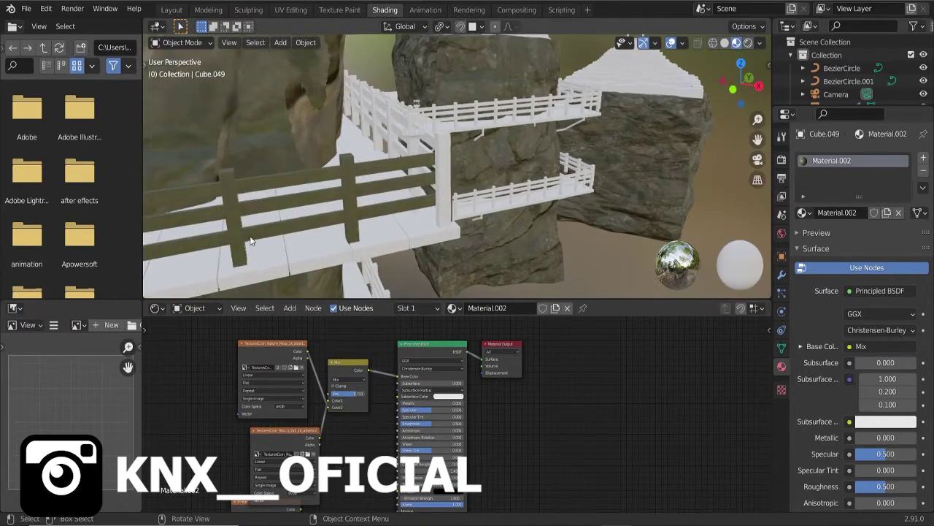
pyautogui.click(233, 364)
pyautogui.doubleClick(440, 151)
pyautogui.click(291, 497)
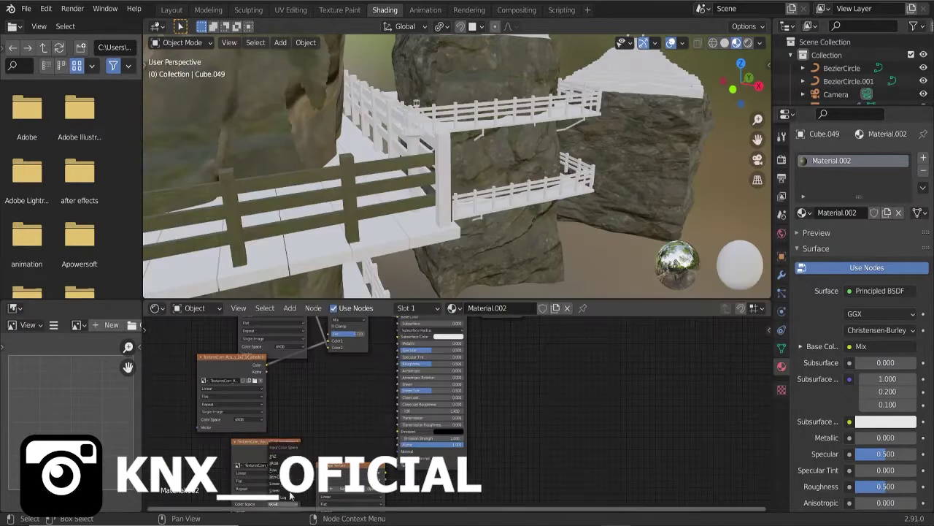
pyautogui.moveTo(398, 365); pyautogui.dragTo(399, 364)
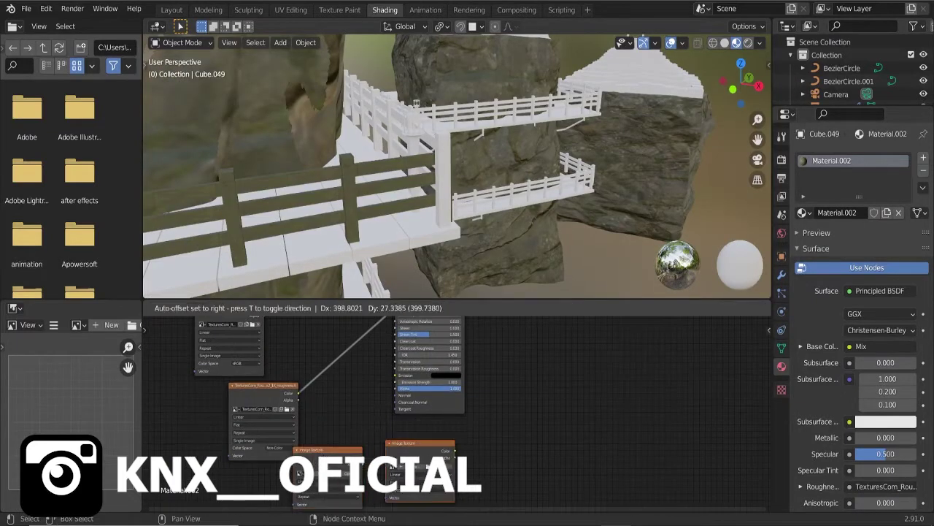
# Add a Normal Map node with the normal texture connected to the shader's Normal.
pyautogui.hotkey('shift', 'a')
pyautogui.write('normal')
pyautogui.click(423, 392)
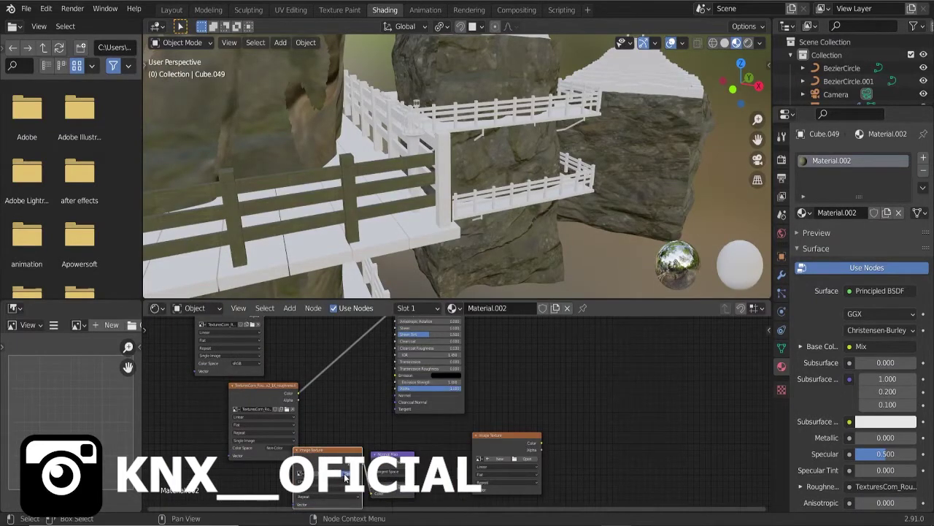
pyautogui.click(345, 476)
pyautogui.doubleClick(330, 134)
pyautogui.moveTo(396, 399); pyautogui.dragTo(397, 398)
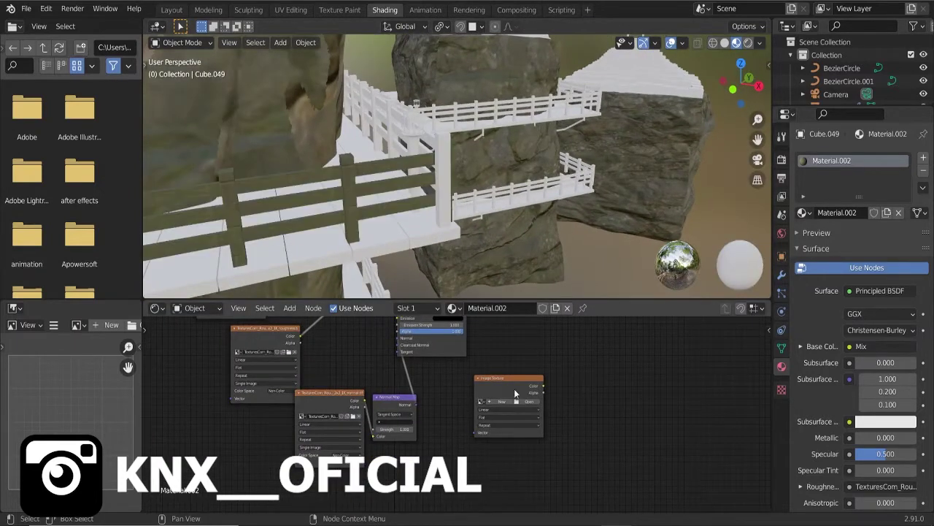
# Add a Displacement node linked into the material output's displacement.
pyautogui.hotkey('shift', 'a')
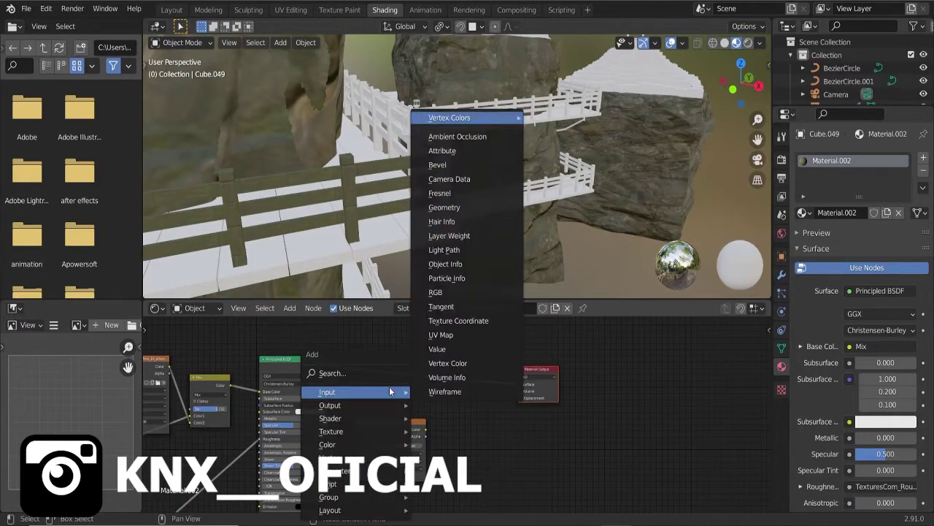
pyautogui.write('dis')
pyautogui.click(398, 388)
pyautogui.click(458, 398)
pyautogui.moveTo(401, 422); pyautogui.dragTo(384, 418)
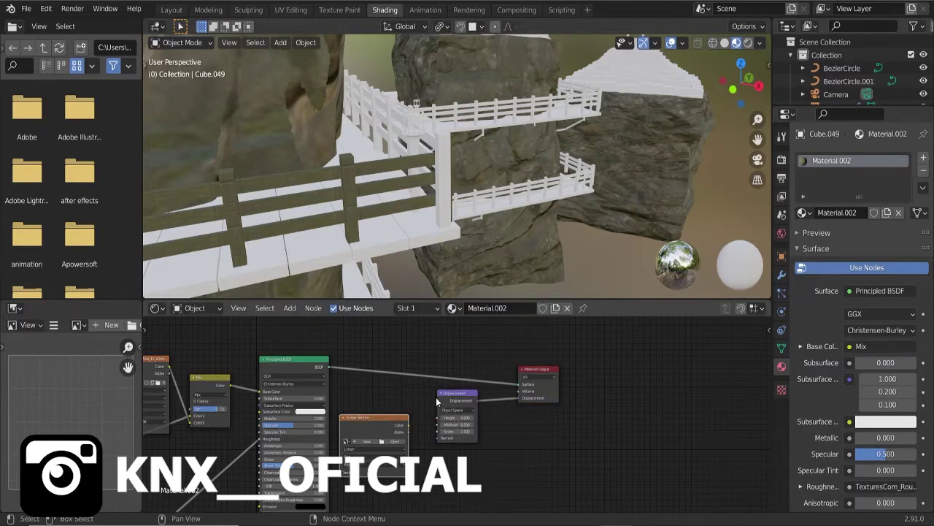
pyautogui.hotkey('shift', 'a')
pyautogui.write('normal')
pyautogui.press('Return')
# Load the height texture and feed it into the Displacement node's Height.
pyautogui.click(436, 416)
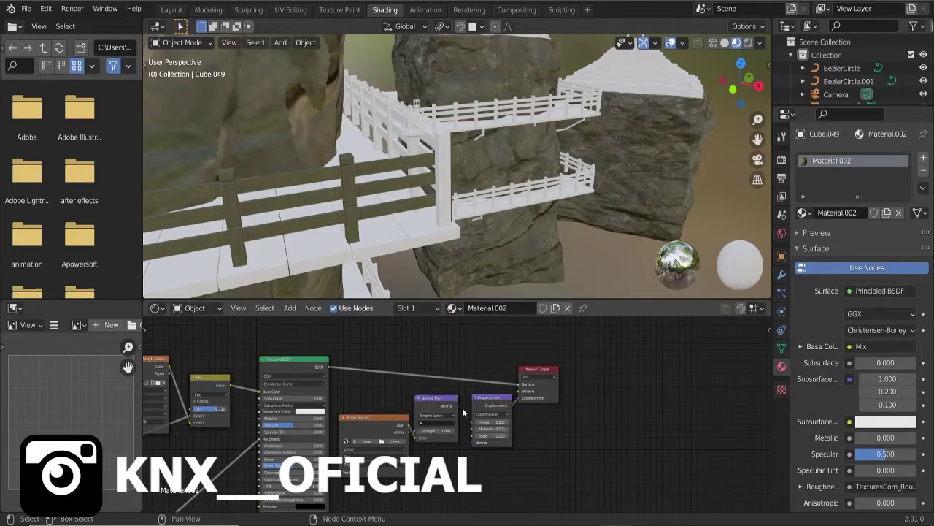
pyautogui.click(395, 441)
pyautogui.doubleClick(472, 158)
pyautogui.scroll(2, 398, 466)
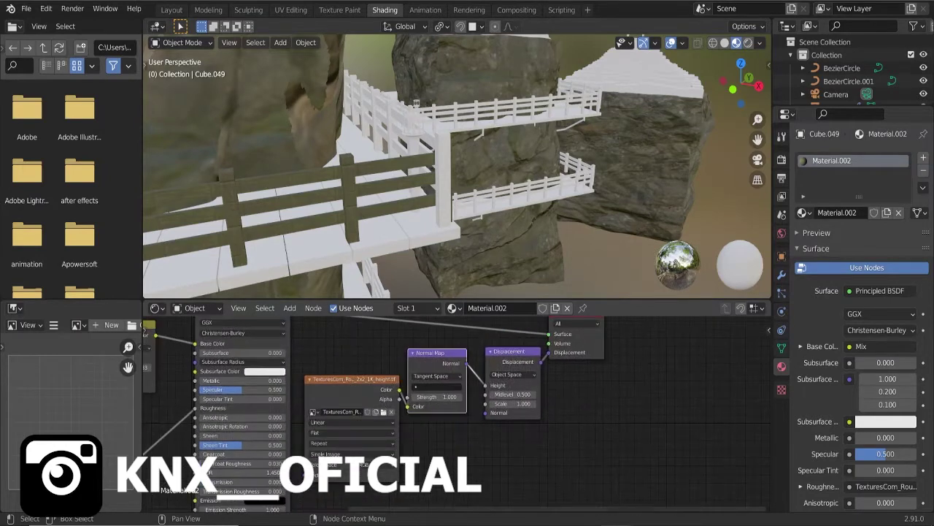
pyautogui.moveTo(486, 384); pyautogui.dragTo(485, 414)
pyautogui.press('x')
pyautogui.moveTo(400, 389)
pyautogui.mouseDown()
pyautogui.moveTo(485, 386)
pyautogui.moveTo(455, 364)
pyautogui.mouseUp()
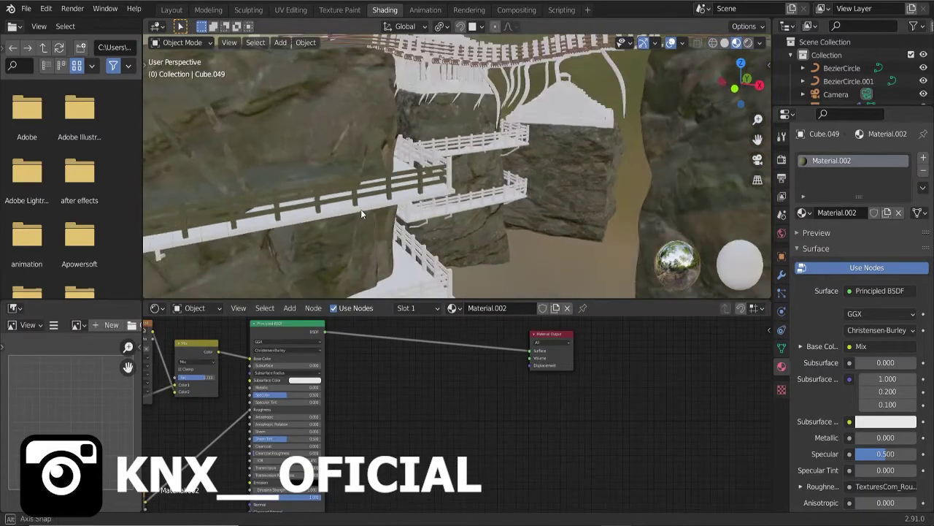
# Link the wood railing's material to four white railing segments, then select the walkway floor.
pyautogui.click(430, 161)
pyautogui.keyDown('shift'); pyautogui.click(468, 143); pyautogui.keyUp('shift')
pyautogui.keyDown('shift'); pyautogui.click(467, 193); pyautogui.keyUp('shift')
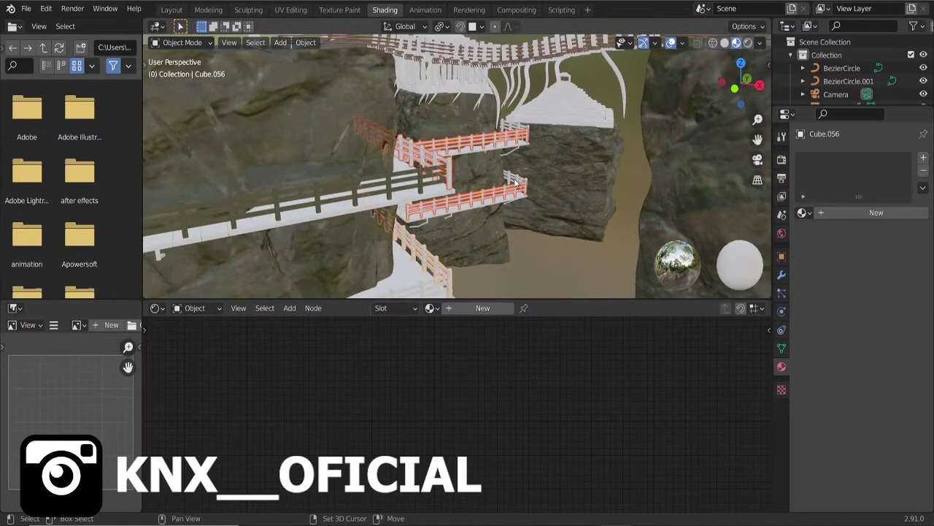
pyautogui.keyDown('shift'); pyautogui.click(467, 259); pyautogui.keyUp('shift')
pyautogui.keyDown('shift'); pyautogui.click(234, 194); pyautogui.keyUp('shift')
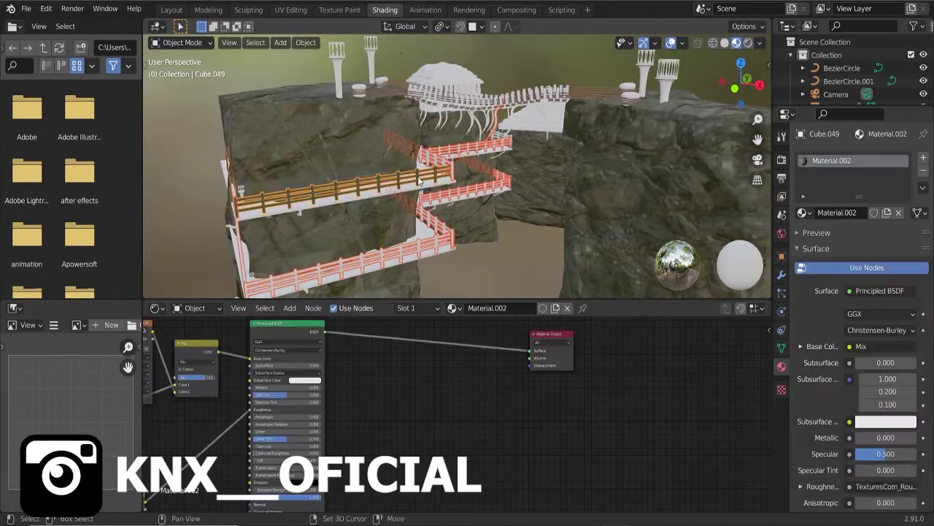
pyautogui.hotkey('ctrl', 'l')
pyautogui.click(385, 157)
pyautogui.moveTo(492, 260)
pyautogui.mouseDown(button='middle')
pyautogui.moveTo(450, 196)
pyautogui.moveTo(402, 181)
pyautogui.mouseUp(button='middle')
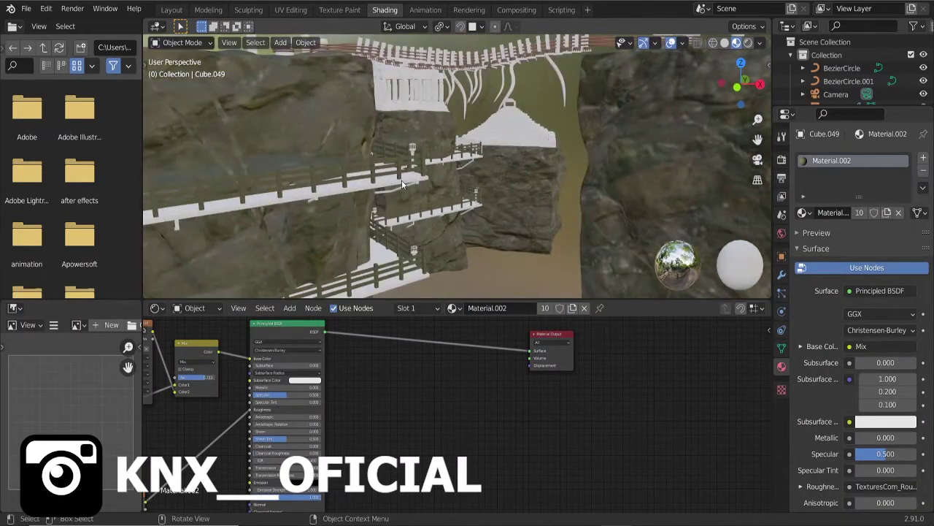
pyautogui.click(402, 184)
# Create a new floor material with the OldBeams albedo texture feeding Base Color.
pyautogui.click(475, 307)
pyautogui.moveTo(416, 387); pyautogui.dragTo(470, 395, button='middle')
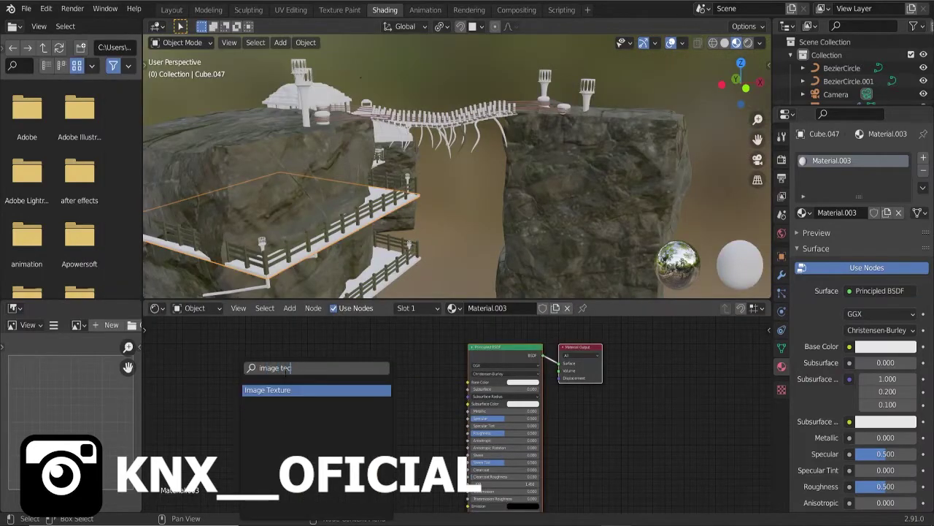
pyautogui.write('image tex')
pyautogui.press('Return')
pyautogui.click(272, 354)
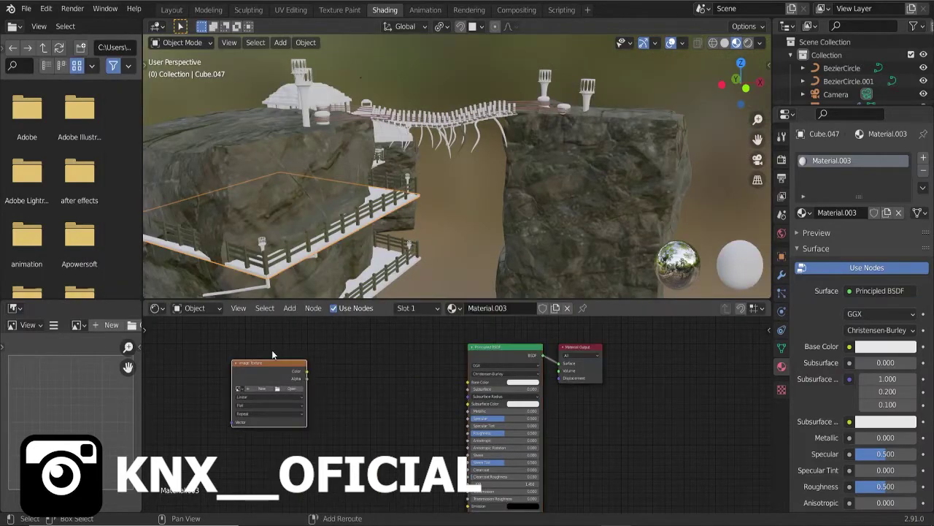
pyautogui.click(292, 388)
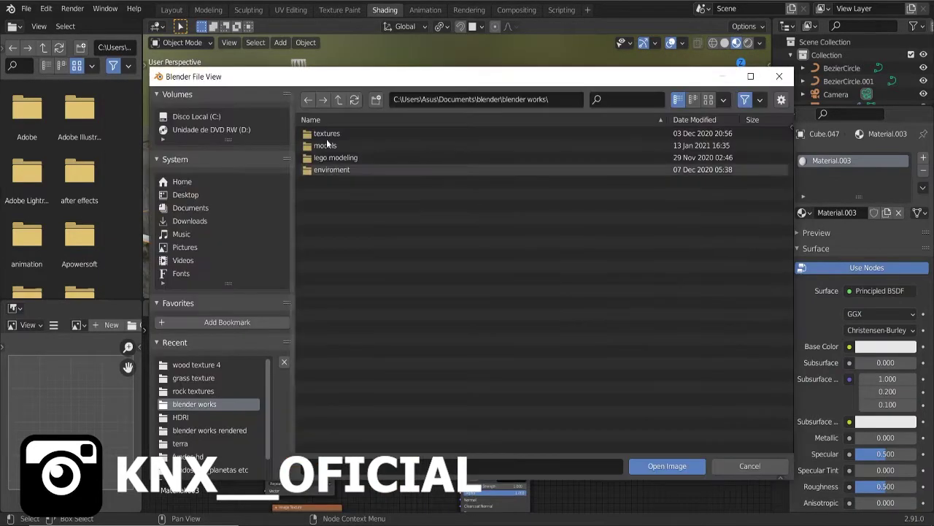
pyautogui.doubleClick(327, 133)
pyautogui.doubleClick(336, 179)
pyautogui.press('a')
pyautogui.click(667, 466)
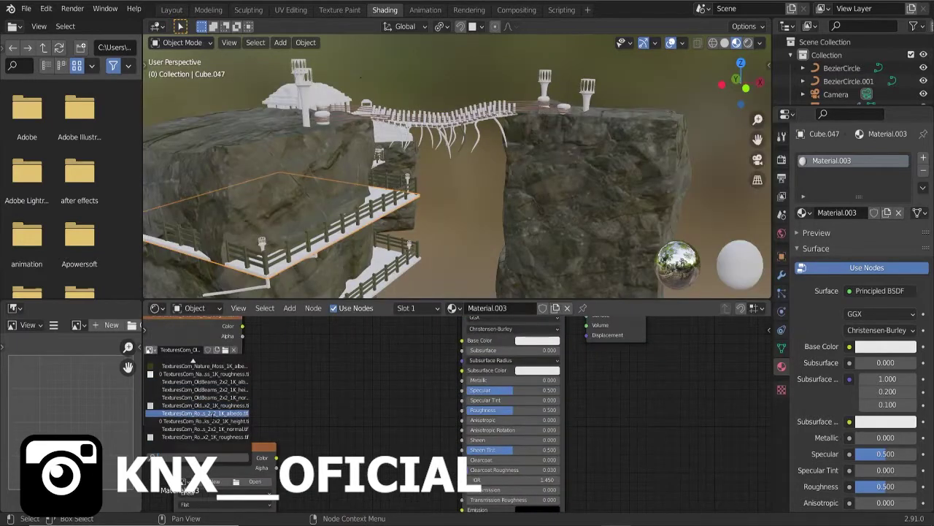
pyautogui.click(205, 381)
pyautogui.moveTo(249, 343); pyautogui.dragTo(470, 358)
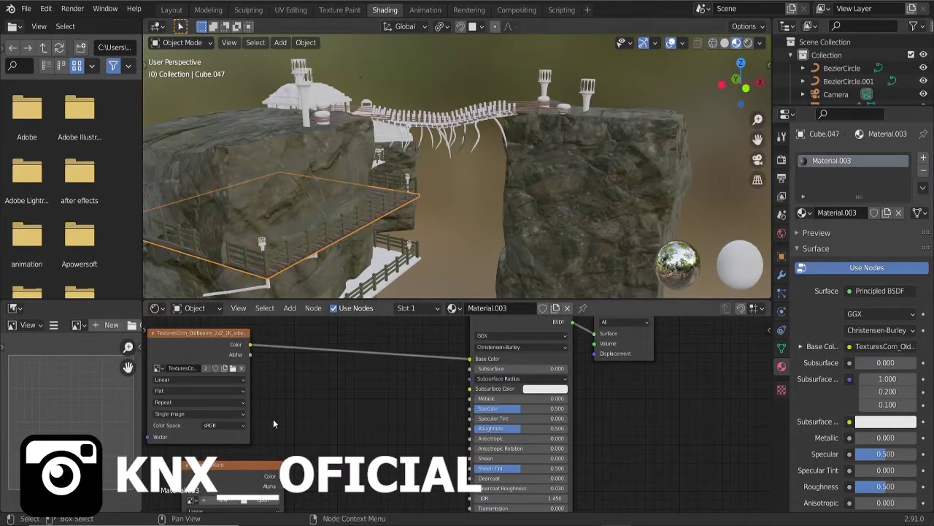
# Insert a Mix node into the Base Color link and load the Moss albedo texture.
pyautogui.hotkey('shift', 'a')
pyautogui.write('mix')
pyautogui.press('Return')
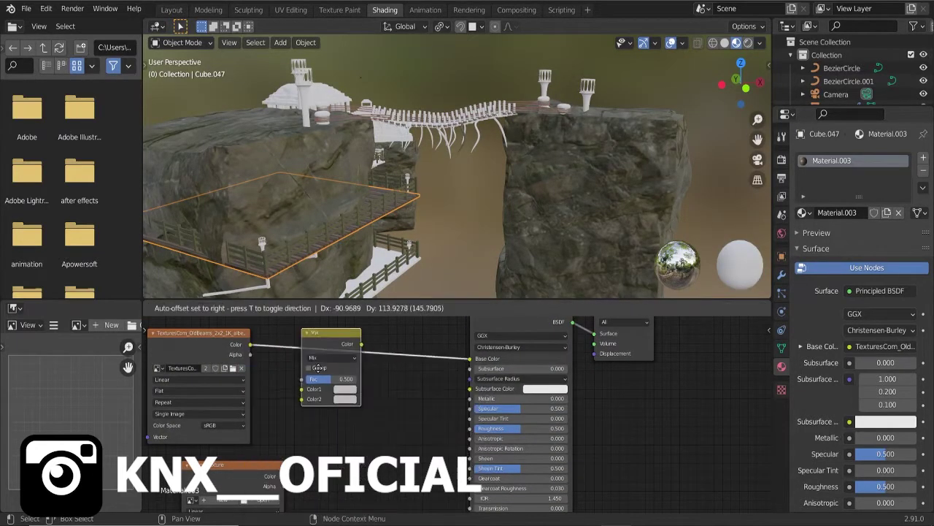
pyautogui.click(319, 367)
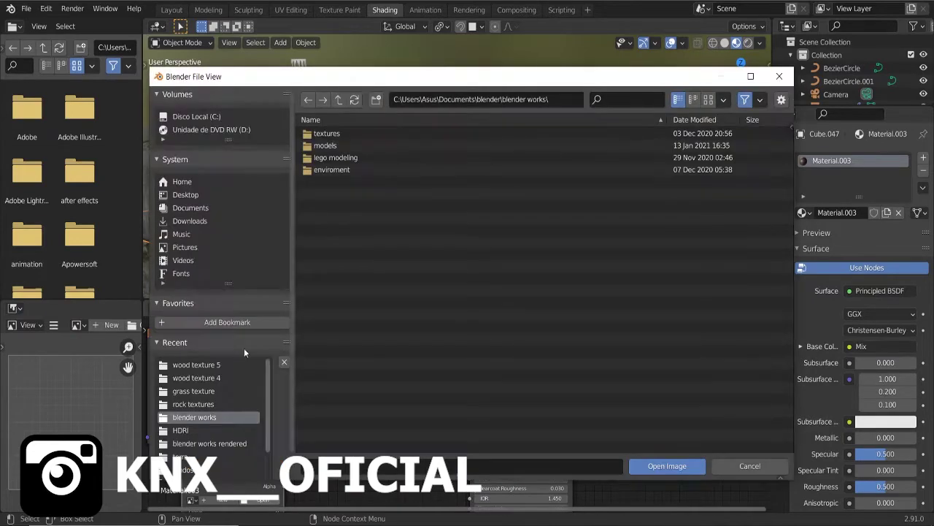
pyautogui.click(263, 500)
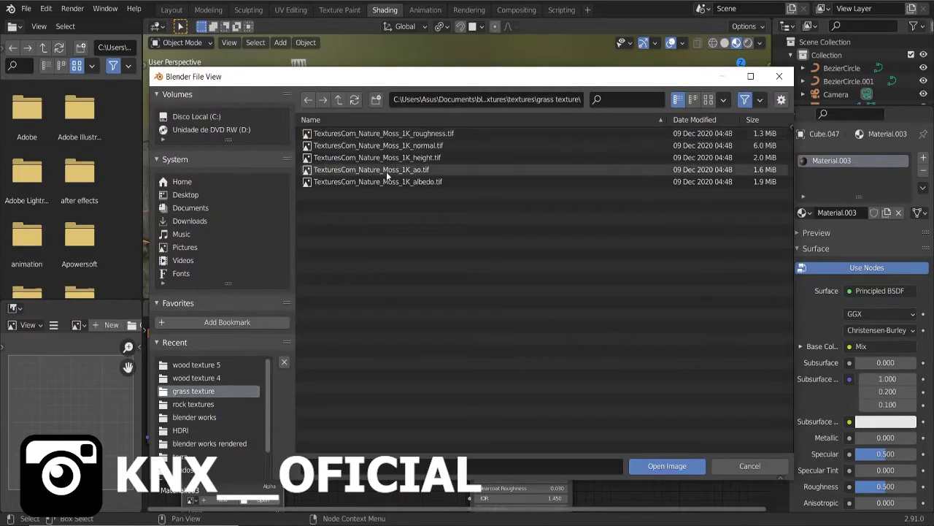
pyautogui.doubleClick(379, 181)
pyautogui.moveTo(327, 494); pyautogui.dragTo(379, 365, button='middle')
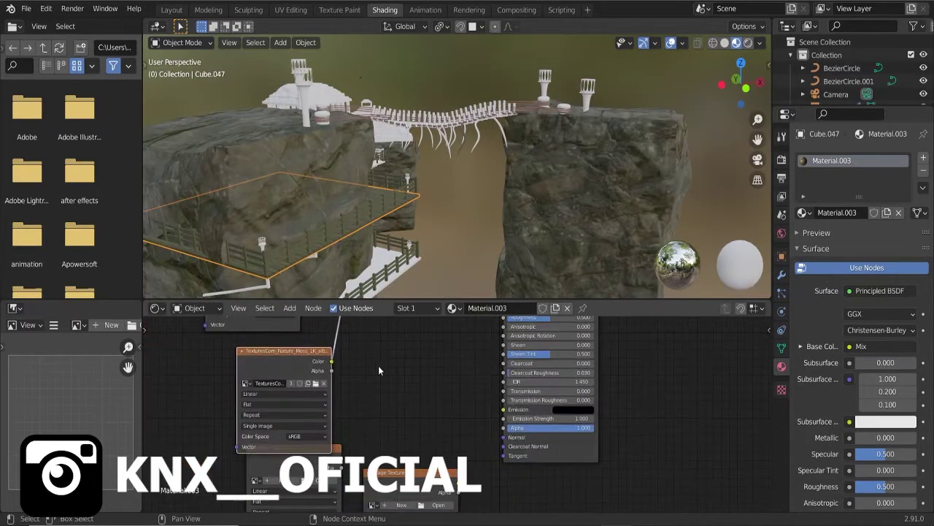
# Connect the OldBeams roughness map to Roughness and set the wood–moss blend to 0.733.
pyautogui.click(210, 377)
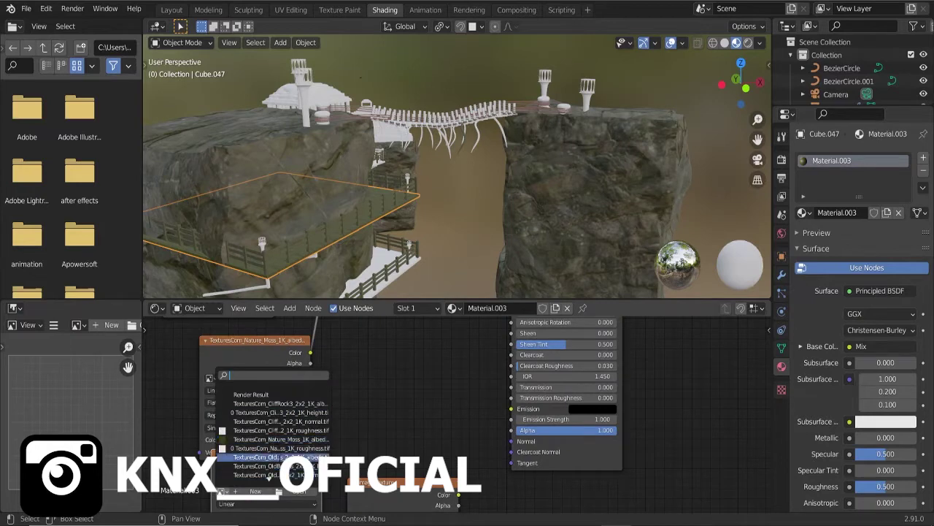
pyautogui.scroll(-2, 269, 468)
pyautogui.click(266, 469)
pyautogui.moveTo(424, 397); pyautogui.dragTo(336, 468, button='middle')
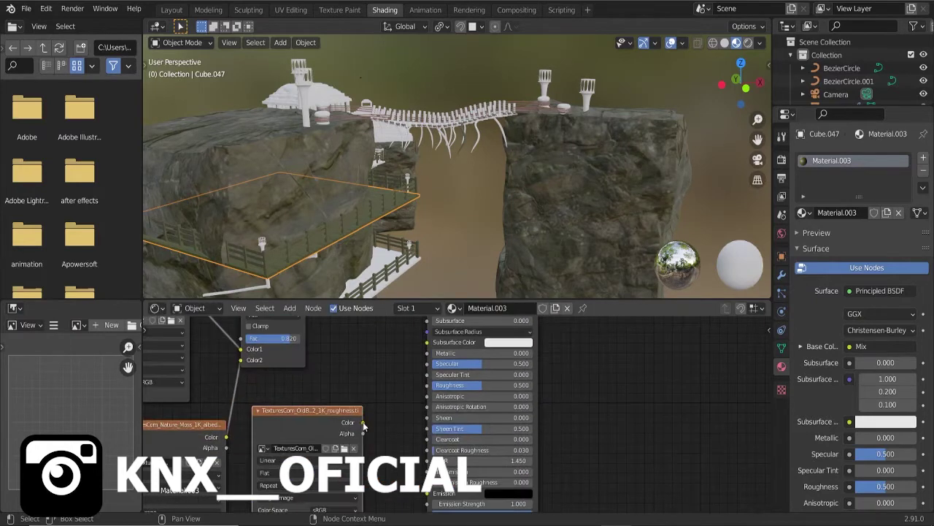
pyautogui.moveTo(357, 435); pyautogui.dragTo(421, 399)
pyautogui.moveTo(270, 352); pyautogui.dragTo(259, 351)
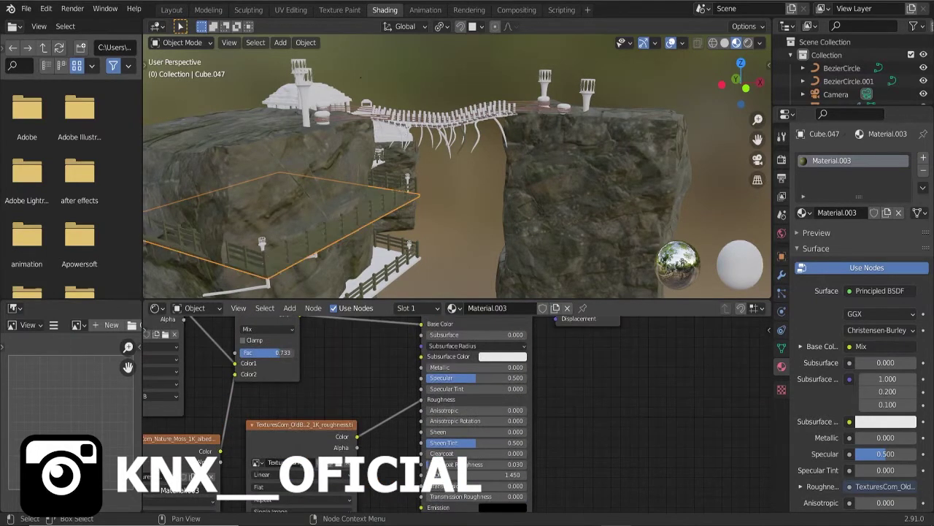
# Add a Normal Map node wired into the shader's Normal input.
pyautogui.moveTo(327, 390); pyautogui.dragTo(320, 278, button='middle')
pyautogui.hotkey('shift', 'a')
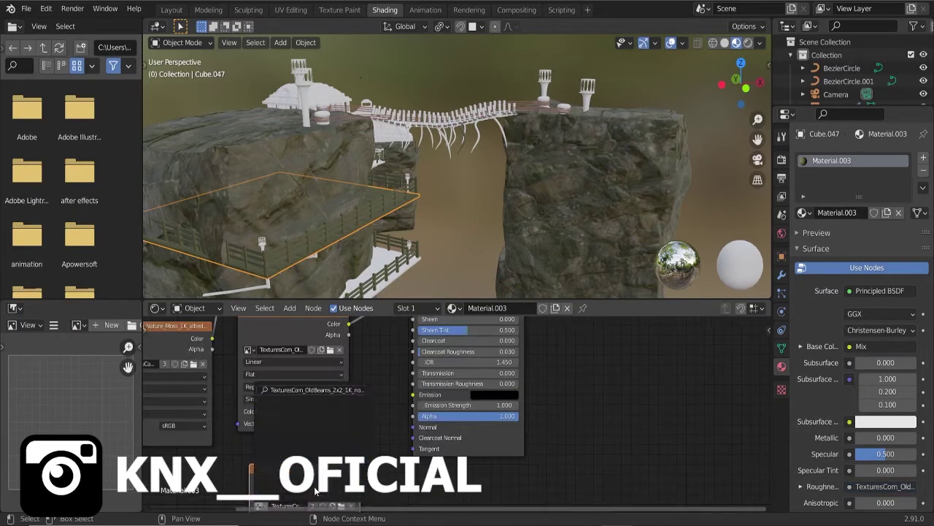
pyautogui.click(387, 401)
pyautogui.click(375, 438)
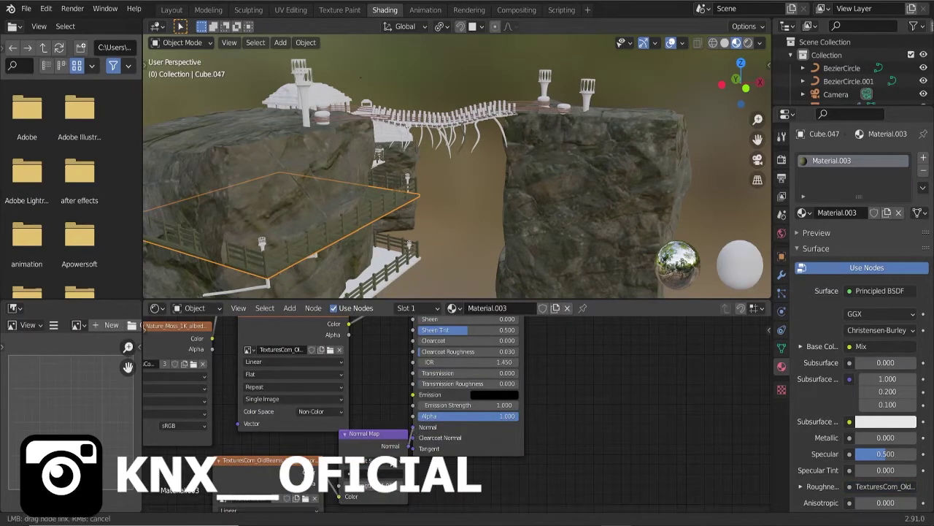
pyautogui.moveTo(447, 436); pyautogui.dragTo(448, 390, button='middle')
# Orbit around the bridge and cliffs, selecting walkway, stair and fence pieces.
pyautogui.click(410, 199)
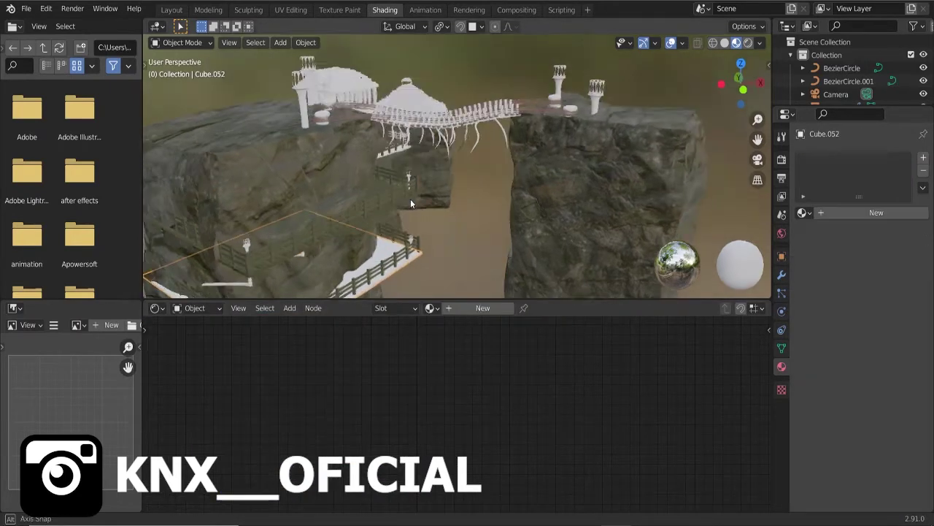
pyautogui.moveTo(410, 199)
pyautogui.mouseDown(button='middle')
pyautogui.moveTo(394, 141)
pyautogui.moveTo(359, 144)
pyautogui.moveTo(374, 235)
pyautogui.moveTo(263, 254)
pyautogui.mouseUp(button='middle')
pyautogui.click(355, 143)
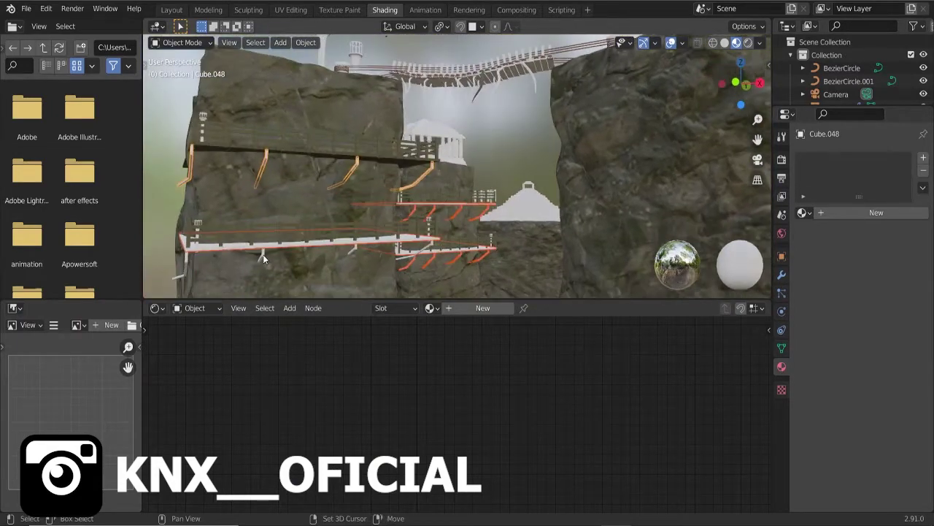
pyautogui.click(287, 149)
pyautogui.moveTo(287, 149)
pyautogui.mouseDown(button='middle')
pyautogui.moveTo(295, 212)
pyautogui.moveTo(457, 199)
pyautogui.moveTo(417, 200)
pyautogui.moveTo(380, 219)
pyautogui.mouseUp(button='middle')
pyautogui.moveTo(312, 415); pyautogui.dragTo(300, 469, button='middle')
pyautogui.click(321, 233)
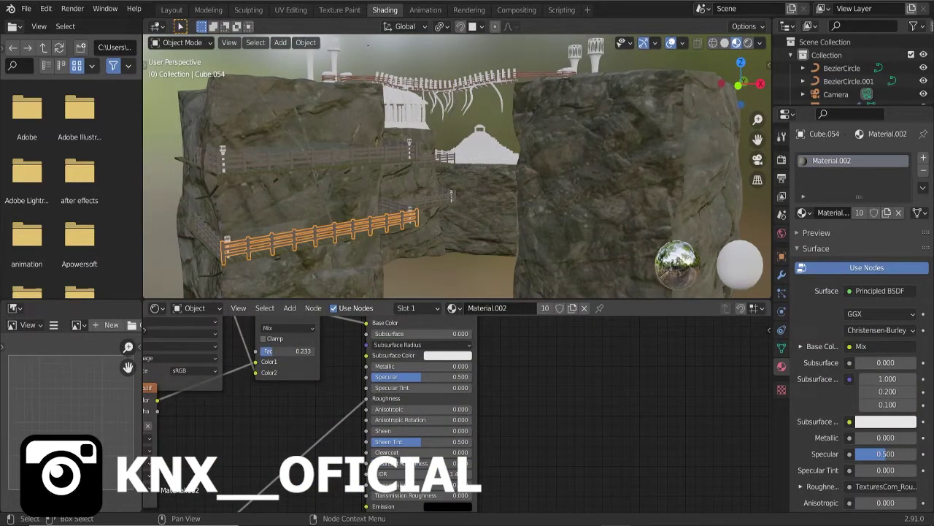
# Set the floor material's wood–moss blend factor to 0.553.
pyautogui.click(258, 170)
pyautogui.click(223, 361)
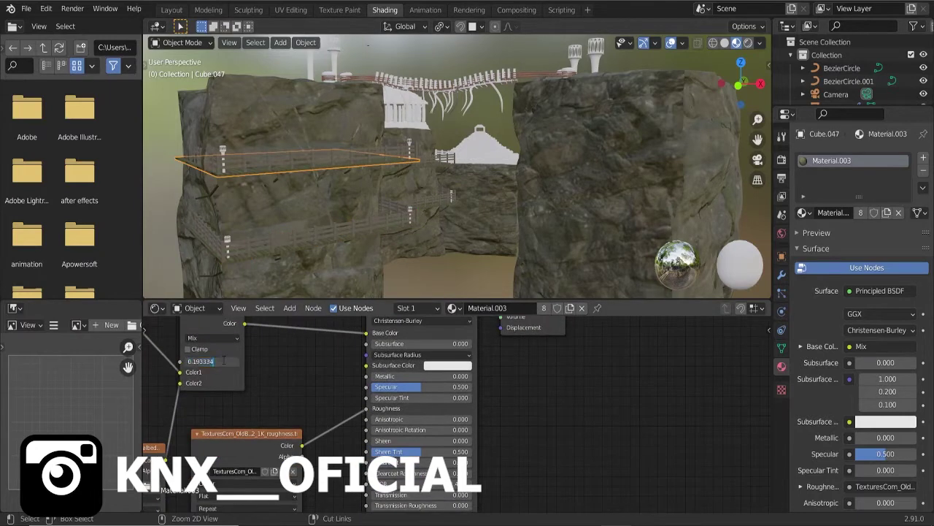
pyautogui.write('0.553')
pyautogui.press('Return')
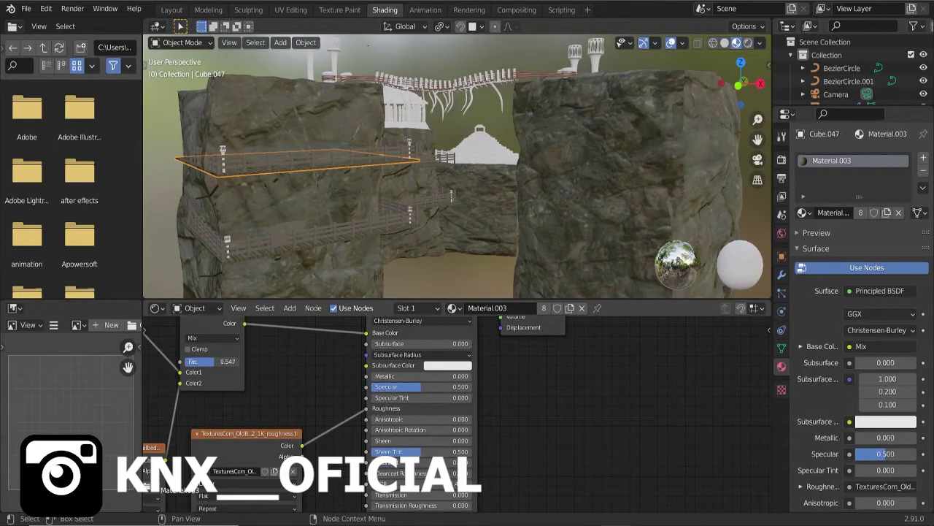
pyautogui.scroll(-3, 412, 145)
pyautogui.scroll(5, 411, 145)
# Select the hanging vines and switch to front view.
pyautogui.click(439, 83)
pyautogui.moveTo(439, 83); pyautogui.dragTo(561, 98, button='middle')
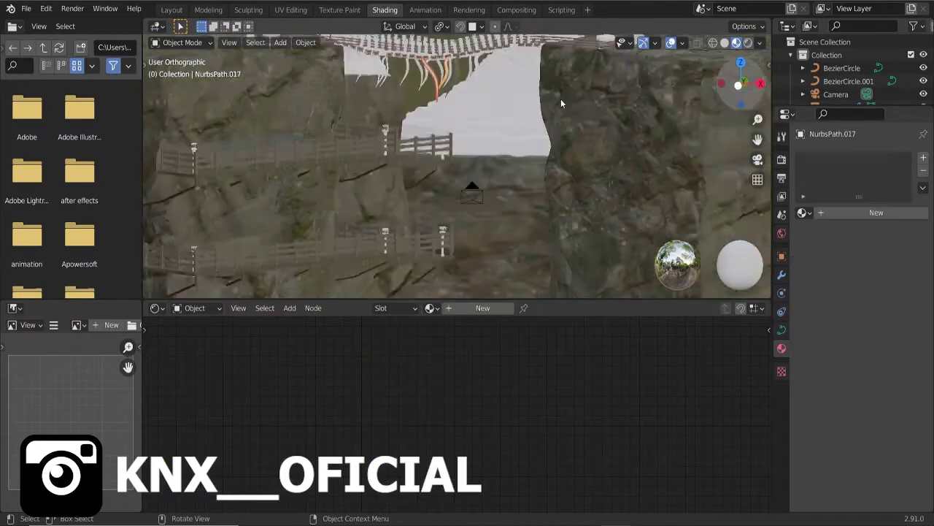
pyautogui.press('KP_1')
pyautogui.click(435, 135)
# Box-select the vines and give them a new dark-green material.
pyautogui.moveTo(321, 99)
pyautogui.mouseDown()
pyautogui.moveTo(399, 151)
pyautogui.moveTo(542, 151)
pyautogui.mouseUp()
pyautogui.click(483, 307)
pyautogui.click(447, 333)
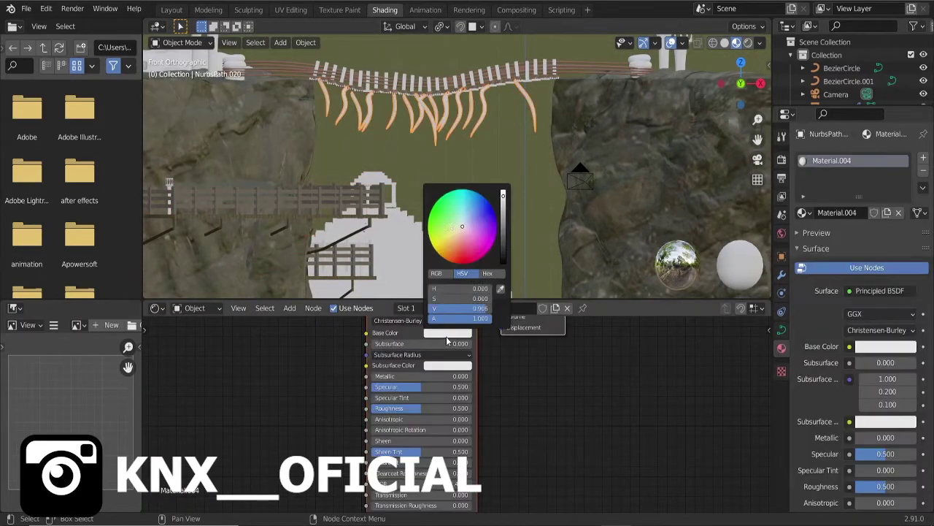
pyautogui.click(444, 236)
pyautogui.moveTo(503, 208); pyautogui.dragTo(503, 222)
# Add two Image Texture nodes and load the moss normal texture.
pyautogui.hotkey('shift', 'a')
pyautogui.click(330, 374)
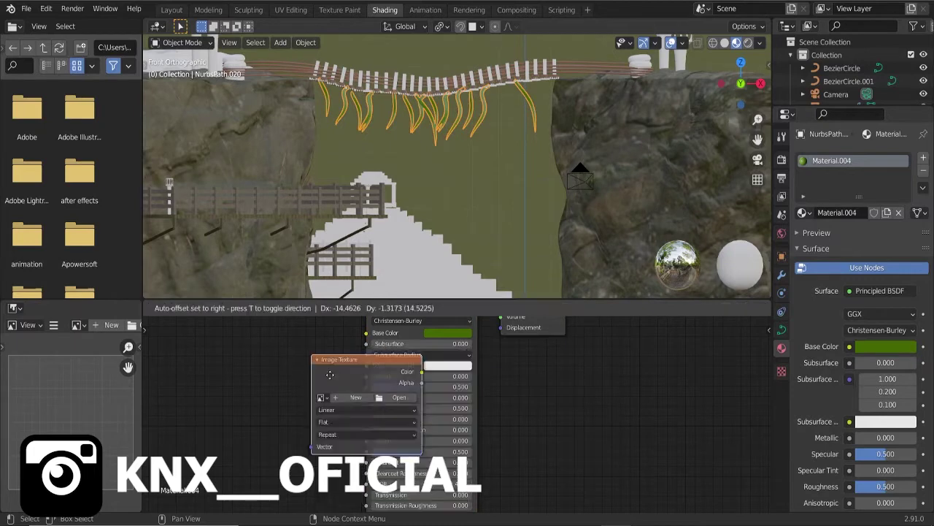
pyautogui.click(190, 343)
pyautogui.hotkey('shift', 'd')
pyautogui.click(274, 388)
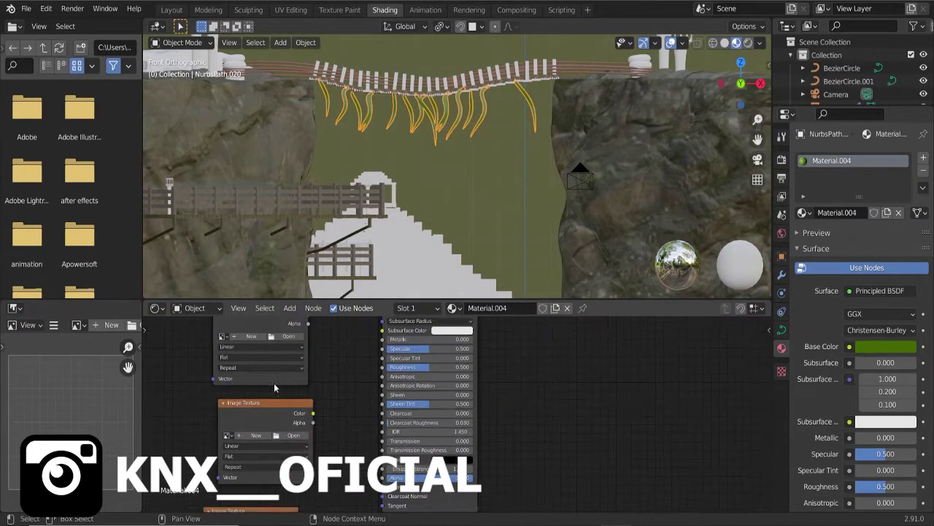
pyautogui.click(267, 376)
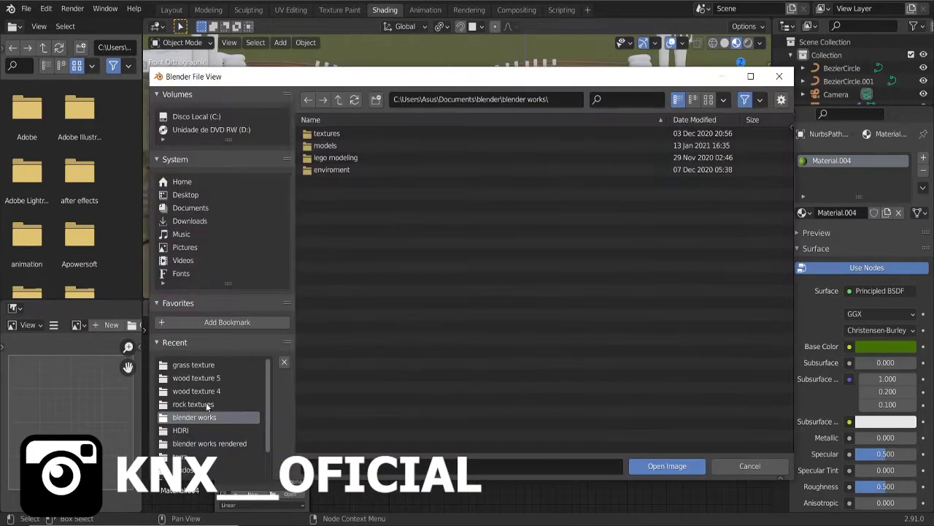
pyautogui.click(194, 364)
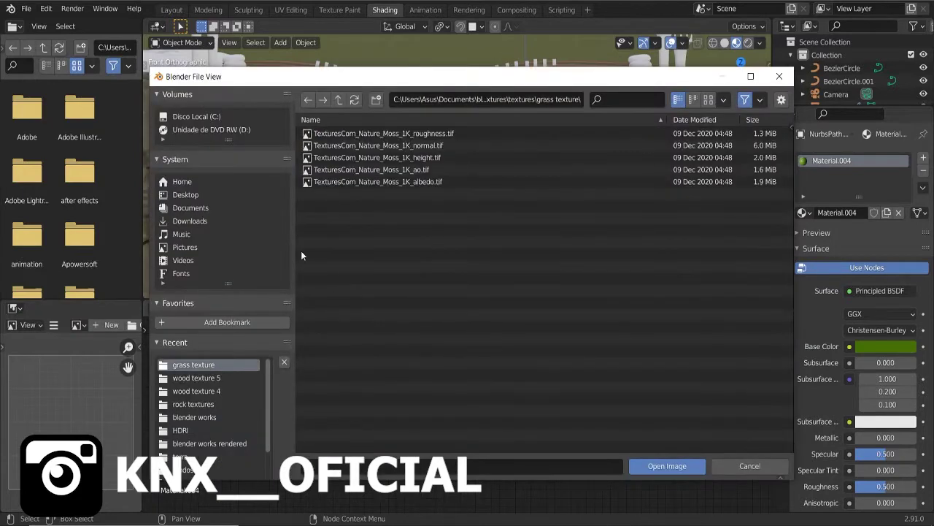
pyautogui.click(406, 150)
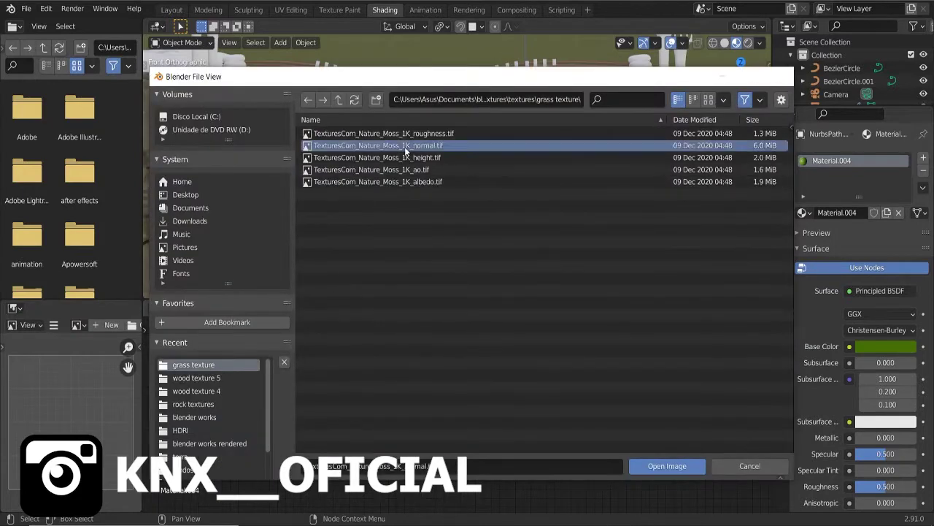
pyautogui.doubleClick(406, 150)
# Add a Normal Map node and wire moss roughness and albedo into Roughness and Base Color.
pyautogui.hotkey('shift', 'a')
pyautogui.click(308, 431)
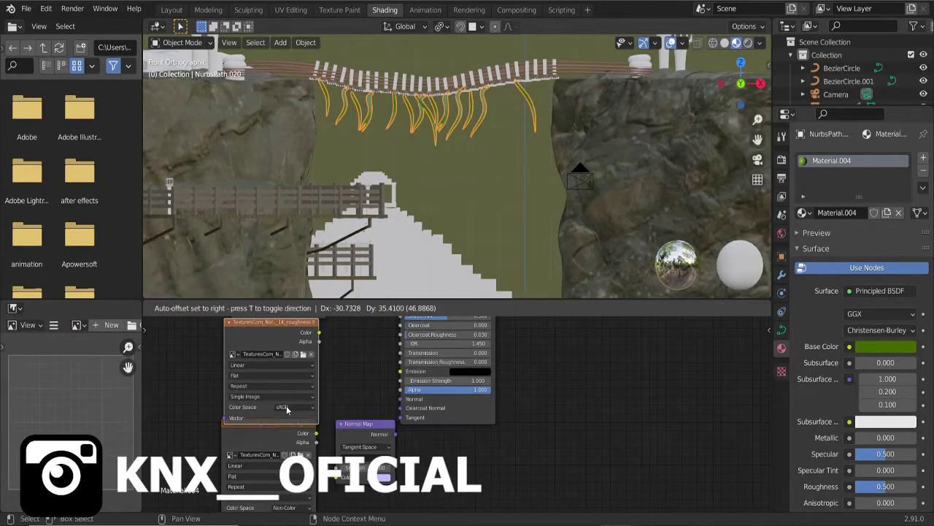
pyautogui.click(286, 408)
pyautogui.moveTo(398, 417); pyautogui.dragTo(377, 504, button='middle')
pyautogui.moveTo(298, 418); pyautogui.dragTo(379, 365)
pyautogui.moveTo(380, 365); pyautogui.dragTo(380, 435, button='middle')
pyautogui.moveTo(303, 383); pyautogui.dragTo(377, 371)
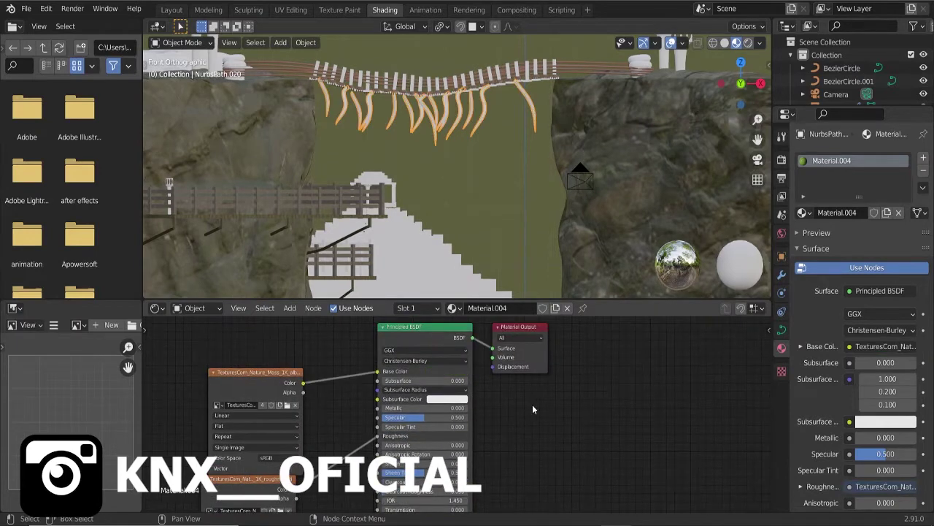
pyautogui.click(316, 204)
pyautogui.scroll(-3, 292, 365)
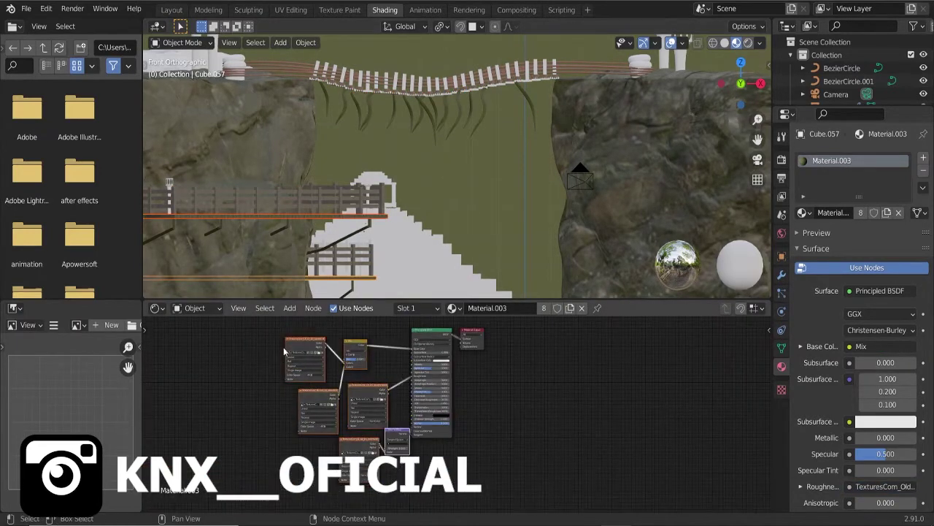
# Orbit around the scene in toward the rope bridge.
pyautogui.scroll(2, 283, 346)
pyautogui.scroll(-3, 332, 190)
pyautogui.click(338, 229)
pyautogui.moveTo(338, 229)
pyautogui.mouseDown(button='middle')
pyautogui.moveTo(334, 249)
pyautogui.moveTo(346, 263)
pyautogui.mouseUp(button='middle')
pyautogui.click(347, 265)
pyautogui.moveTo(407, 231); pyautogui.dragTo(336, 235, button='middle')
pyautogui.click(373, 140)
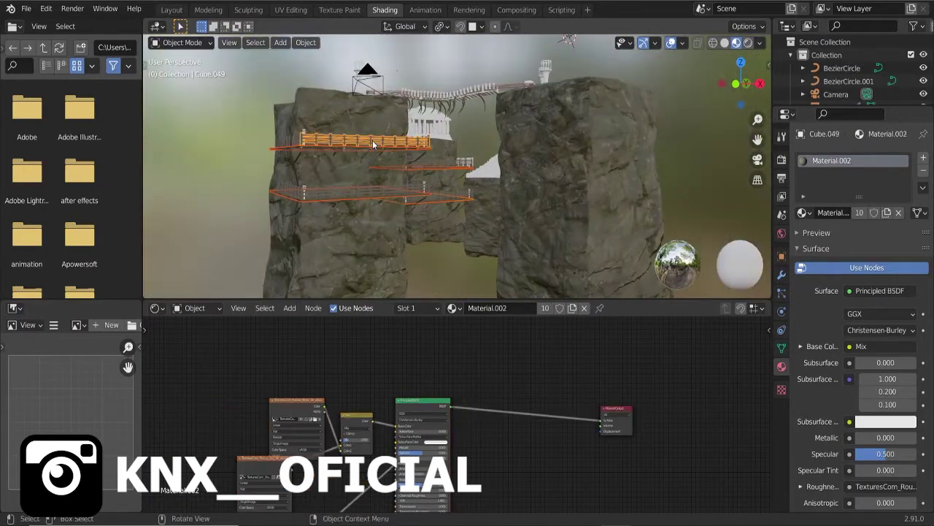
pyautogui.click(441, 104)
pyautogui.moveTo(438, 110); pyautogui.dragTo(417, 197, button='middle')
# Select the rope bridge planks from several viewing angles.
pyautogui.click(418, 198)
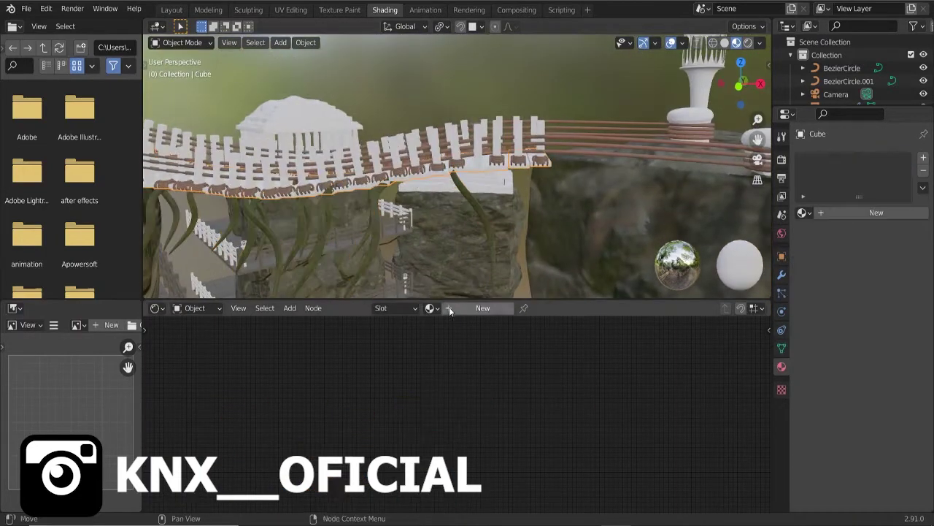
pyautogui.moveTo(464, 416); pyautogui.dragTo(464, 412)
pyautogui.click(415, 142)
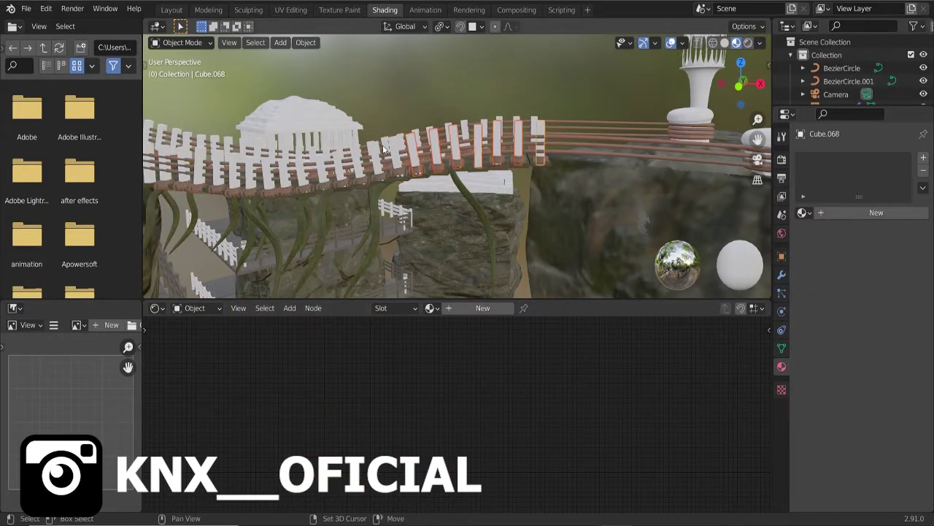
pyautogui.moveTo(268, 163); pyautogui.dragTo(366, 165, button='middle')
pyautogui.click(366, 165)
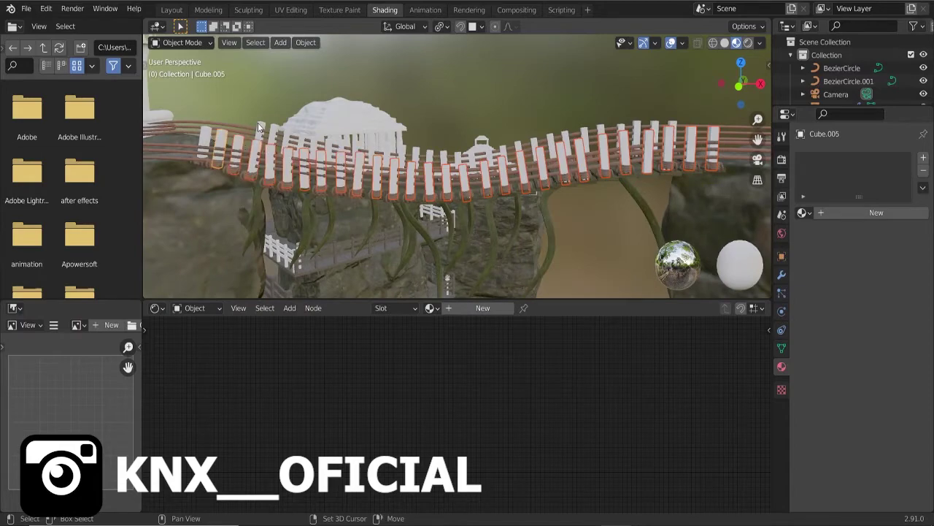
pyautogui.moveTo(258, 127)
pyautogui.mouseDown(button='middle')
pyautogui.moveTo(169, 157)
pyautogui.moveTo(288, 196)
pyautogui.mouseUp(button='middle')
pyautogui.click(288, 195)
pyautogui.moveTo(441, 216)
pyautogui.mouseDown(button='middle')
pyautogui.moveTo(333, 205)
pyautogui.moveTo(257, 184)
pyautogui.mouseUp(button='middle')
pyautogui.click(257, 183)
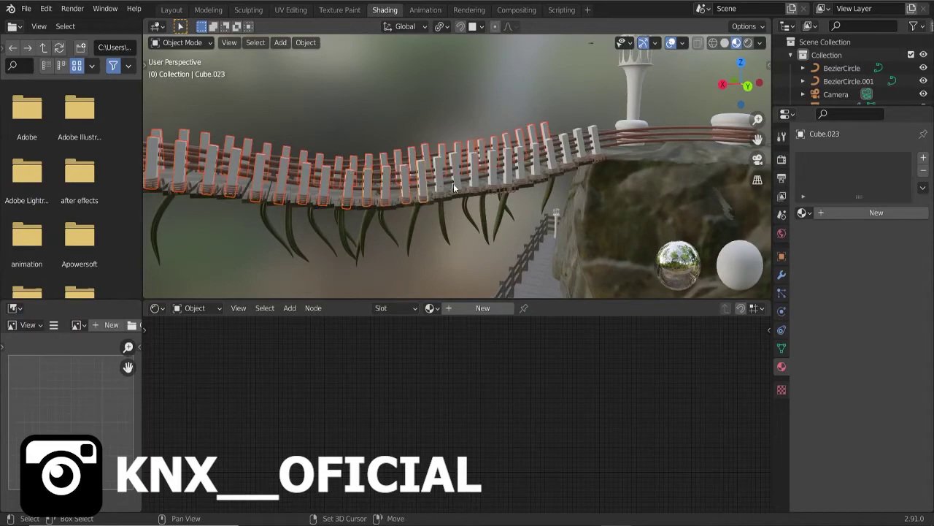
# Link the textured plank's wood material to all selected planks, then deselect.
pyautogui.keyDown('shift'); pyautogui.click(597, 154); pyautogui.keyUp('shift')
pyautogui.hotkey('ctrl', 'l')
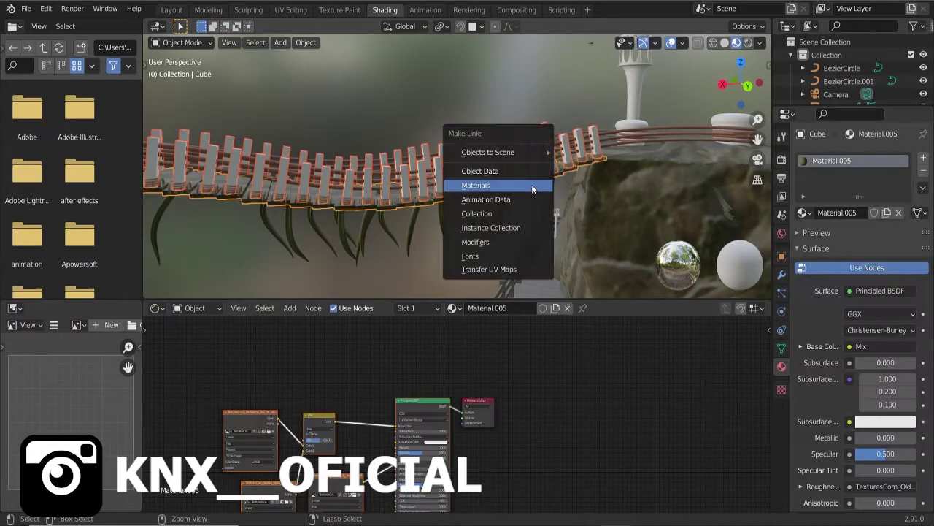
pyautogui.click(534, 183)
pyautogui.click(437, 252)
pyautogui.scroll(-5, 343, 184)
pyautogui.moveTo(339, 188)
pyautogui.mouseDown(button='middle')
pyautogui.moveTo(551, 221)
pyautogui.moveTo(538, 203)
pyautogui.moveTo(405, 229)
pyautogui.mouseUp(button='middle')
# Select the untextured poles on the rock face.
pyautogui.click(404, 227)
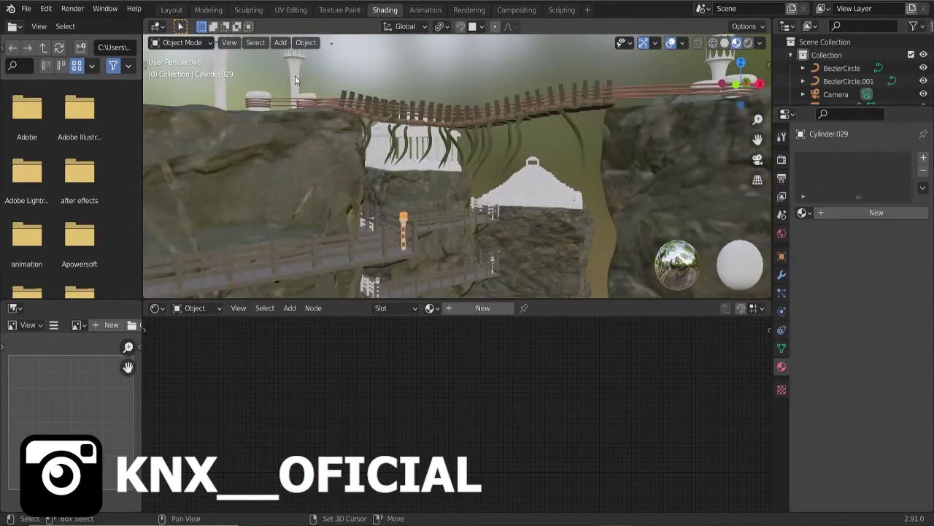
pyautogui.click(494, 261)
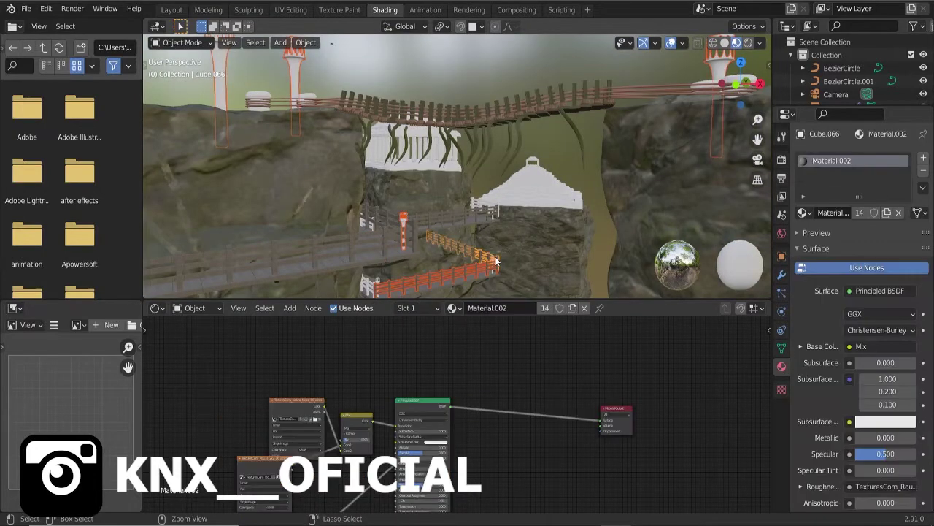
pyautogui.click(499, 211)
pyautogui.scroll(2, 498, 219)
pyautogui.moveTo(498, 230)
pyautogui.keyDown('shift'); pyautogui.mouseDown(button='middle')
pyautogui.moveTo(454, 186)
pyautogui.moveTo(490, 280)
pyautogui.moveTo(425, 158)
pyautogui.moveTo(559, 162)
pyautogui.mouseUp(button='middle'); pyautogui.keyUp('shift')
pyautogui.click(457, 260)
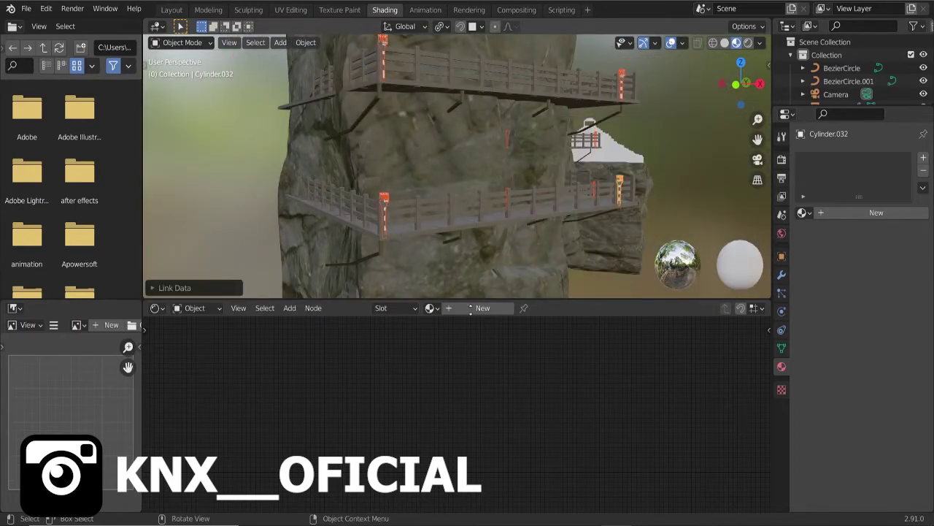
# Create a dark metallic pole material with low roughness and link it to the poles.
pyautogui.click(482, 308)
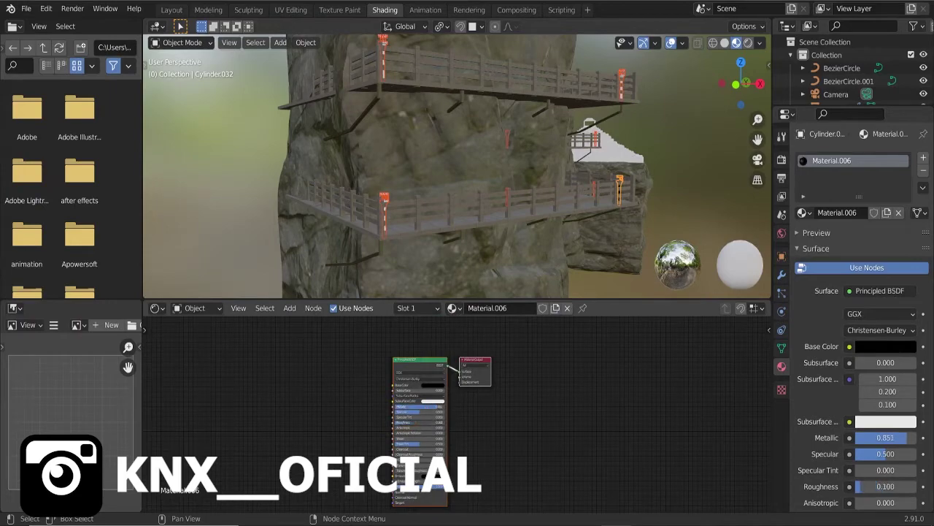
pyautogui.moveTo(885, 486); pyautogui.dragTo(861, 486)
pyautogui.hotkey('ctrl', 'l')
pyautogui.click(538, 244)
# Link the wooden fence material Material.002 to another fence.
pyautogui.moveTo(698, 191); pyautogui.dragTo(442, 188, button='middle')
pyautogui.keyDown('shift'); pyautogui.click(447, 157); pyautogui.keyUp('shift')
pyautogui.hotkey('ctrl', 'l')
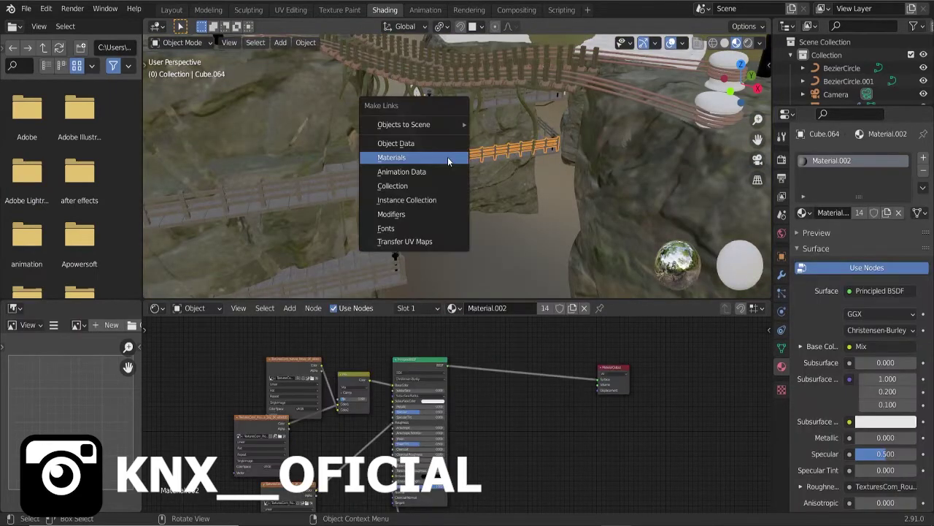
pyautogui.click(447, 157)
# Orbit around and select the temple.
pyautogui.scroll(-5, 445, 166)
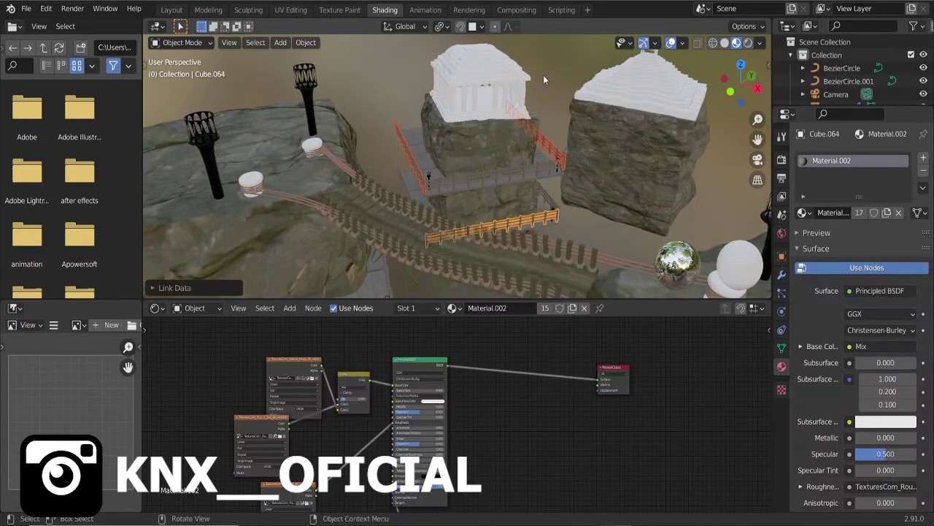
pyautogui.moveTo(543, 74); pyautogui.dragTo(462, 117, button='middle')
pyautogui.click(462, 117)
pyautogui.scroll(4, 474, 117)
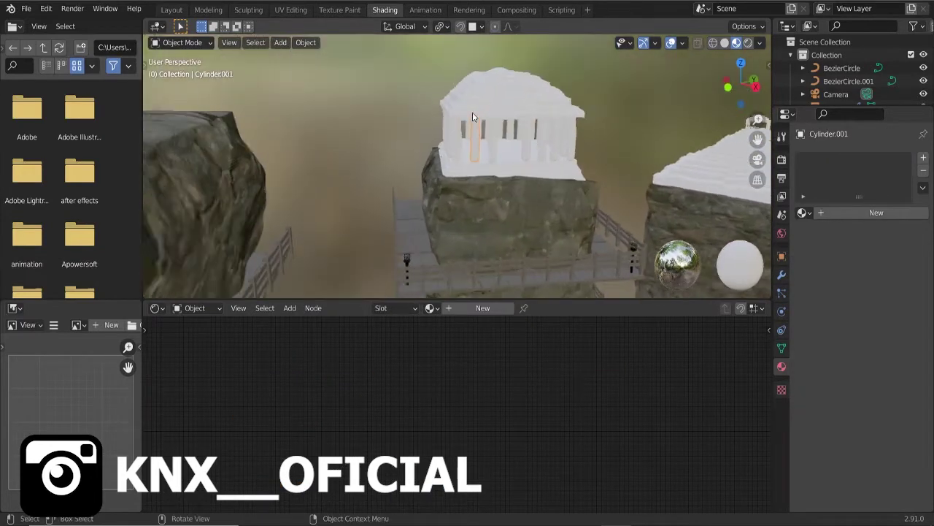
# Inspect the temple's UVs in the UV Editing workspace with all mesh selected.
pyautogui.keyDown('shift'); pyautogui.click(502, 144); pyautogui.keyUp('shift')
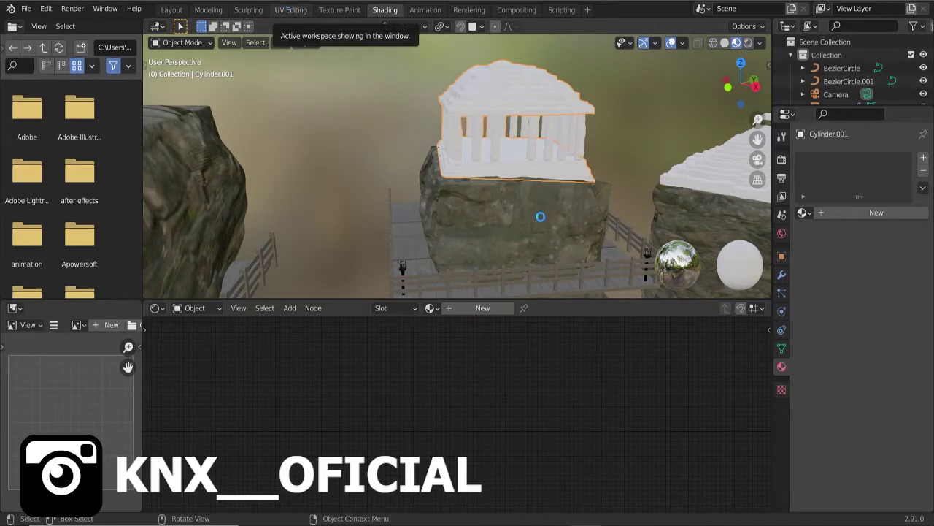
pyautogui.click(291, 10)
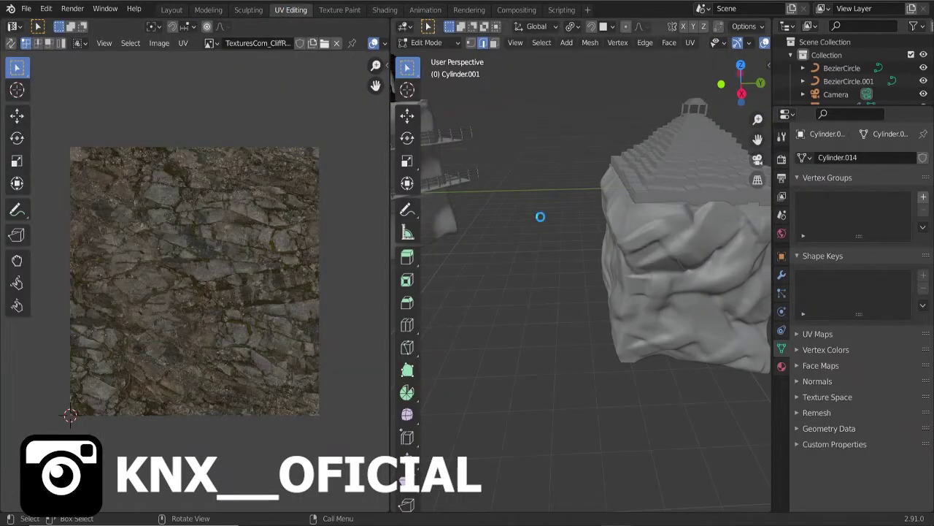
pyautogui.moveTo(533, 210); pyautogui.dragTo(549, 205, button='middle')
pyautogui.scroll(-5, 548, 205)
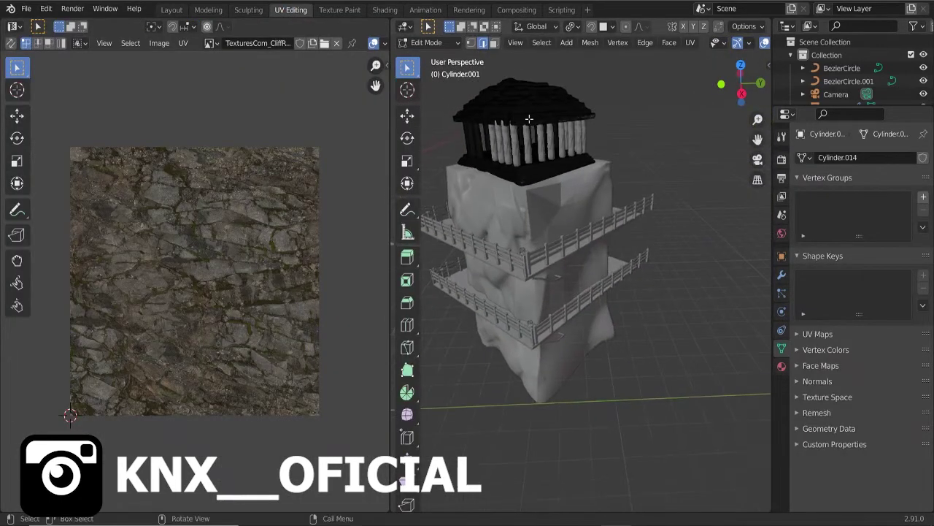
pyautogui.scroll(3, 559, 192)
pyautogui.press('a')
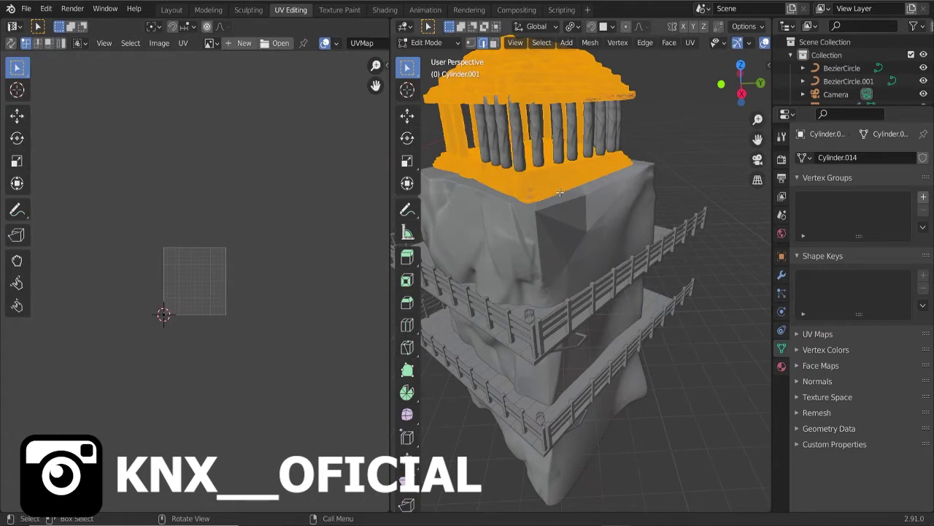
# Return to Shading and enter Edit Mode with all temple faces deselected.
pyautogui.click(385, 10)
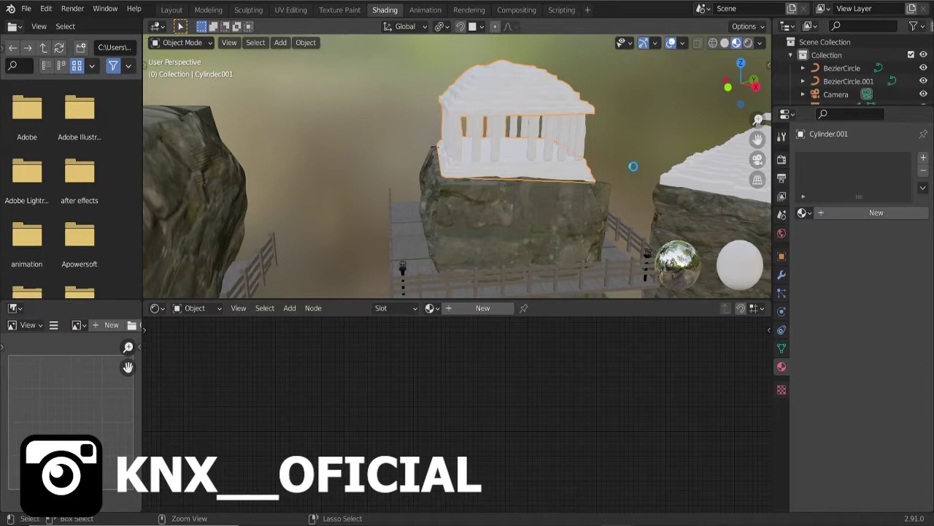
pyautogui.press('Tab')
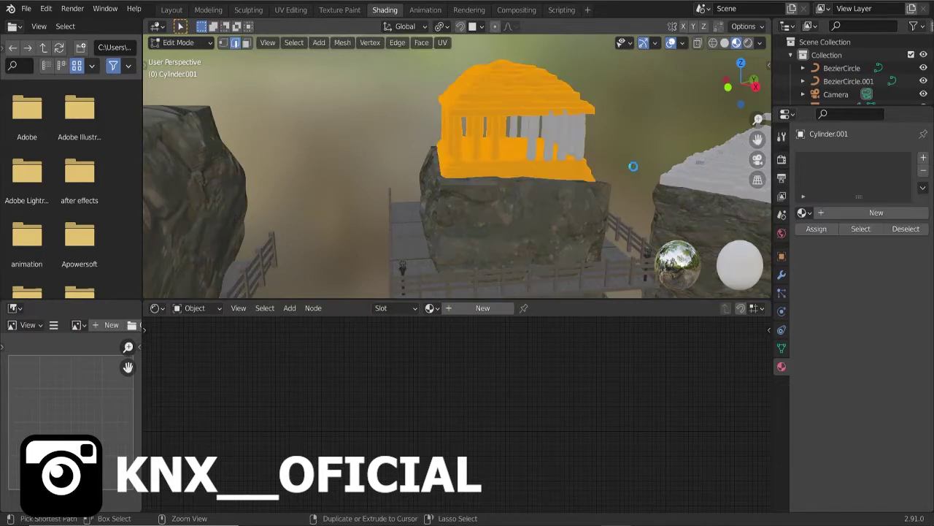
pyautogui.hotkey('alt', 'a')
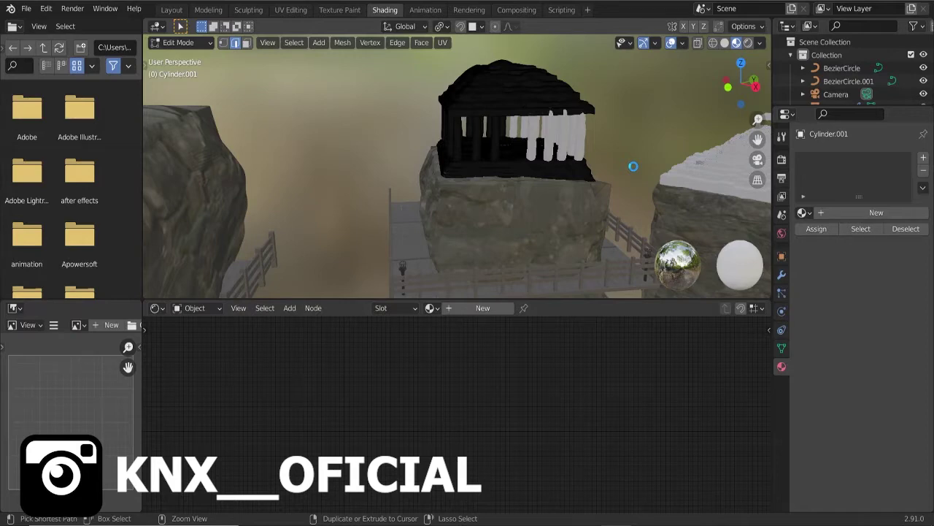
# Return to Object Mode and select all the temple columns.
pyautogui.press('Tab')
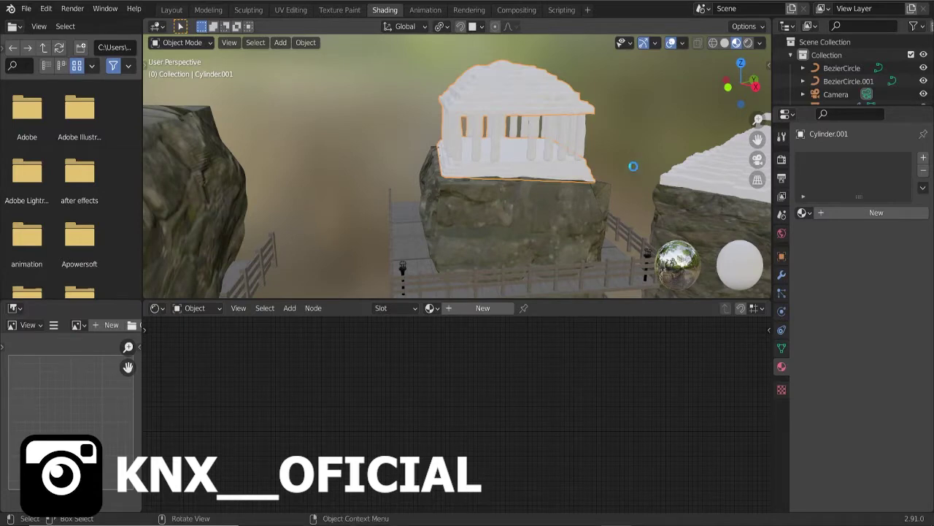
pyautogui.click(632, 167)
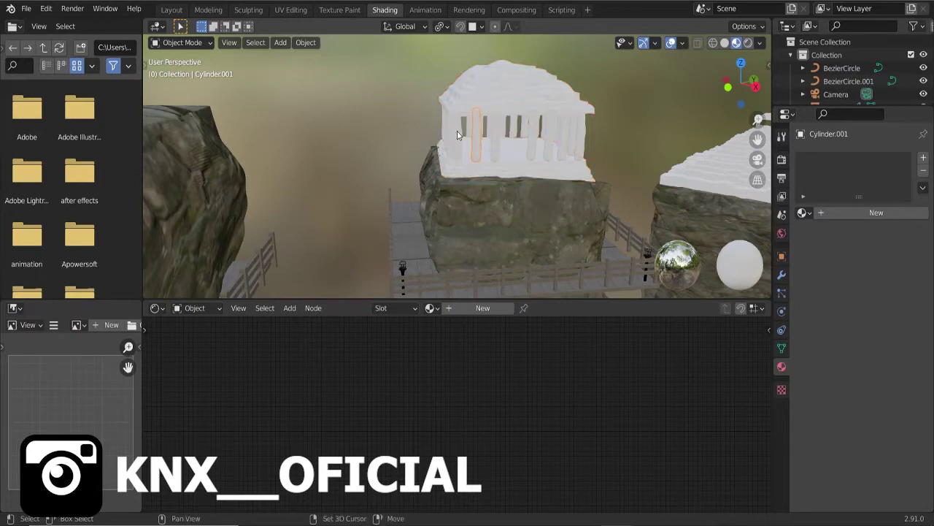
pyautogui.press('KP_Decimal')
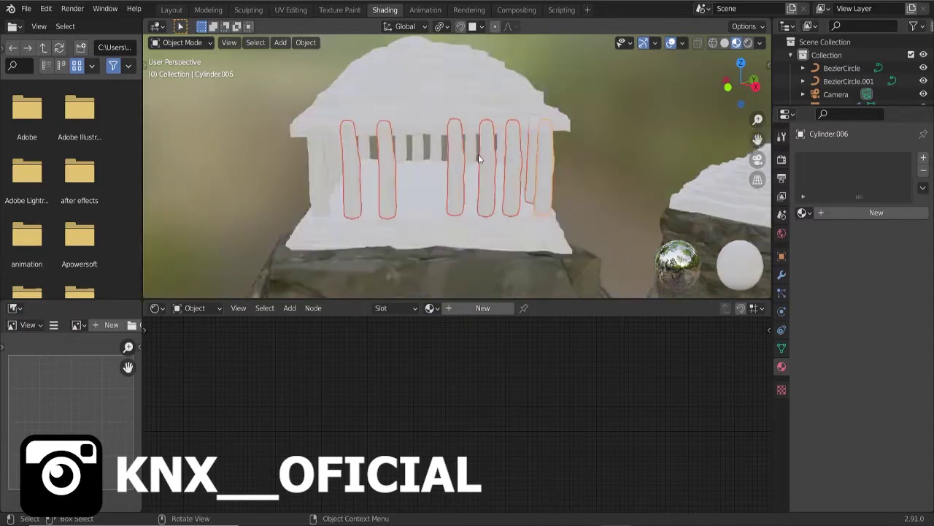
pyautogui.keyDown('shift'); pyautogui.click(435, 136); pyautogui.keyUp('shift')
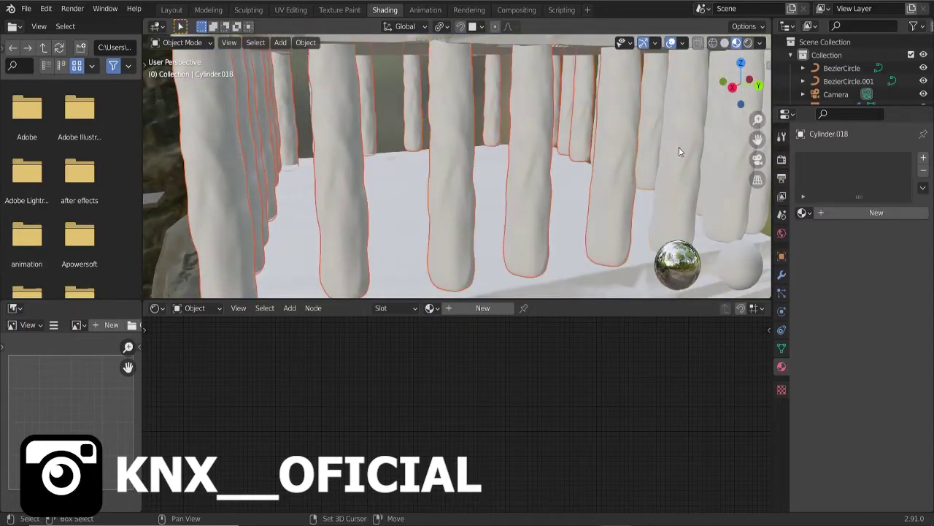
pyautogui.scroll(-5, 547, 184)
pyautogui.keyDown('shift'); pyautogui.click(566, 183); pyautogui.keyUp('shift')
pyautogui.moveTo(632, 183); pyautogui.dragTo(473, 185, button='middle')
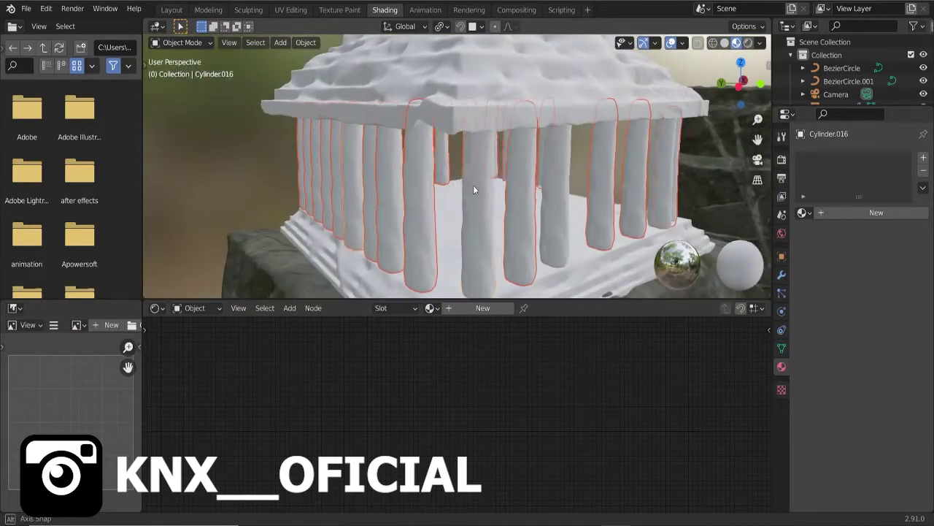
pyautogui.keyDown('shift'); pyautogui.click(473, 185); pyautogui.keyUp('shift')
pyautogui.moveTo(541, 205)
pyautogui.mouseDown(button='middle')
pyautogui.moveTo(514, 198)
pyautogui.moveTo(459, 216)
pyautogui.mouseUp(button='middle')
pyautogui.scroll(-5, 458, 217)
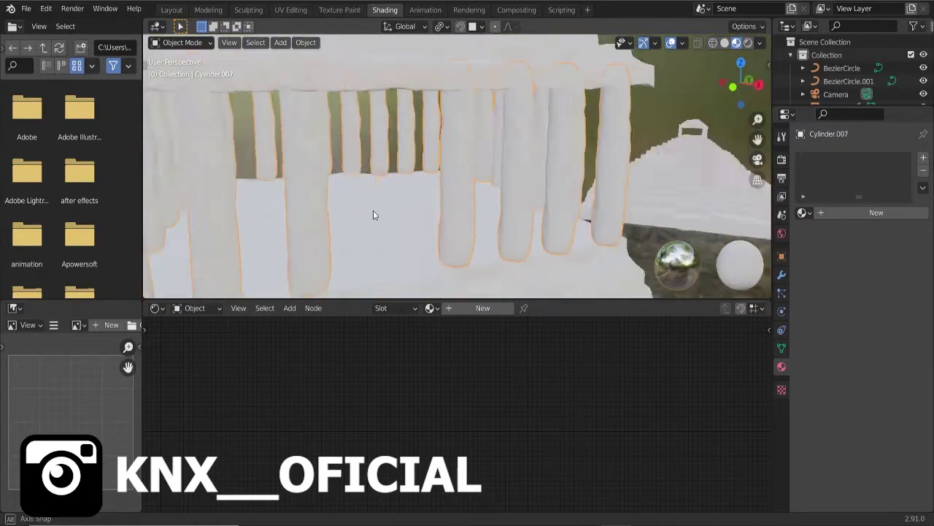
pyautogui.scroll(-3, 373, 210)
# Create new Material.007 for the columns and add a Noise Texture node.
pyautogui.click(458, 309)
pyautogui.hotkey('shift', 'a')
pyautogui.click(365, 397)
# Place the Noise Texture and feed it into a new MixRGB node.
pyautogui.click(272, 386)
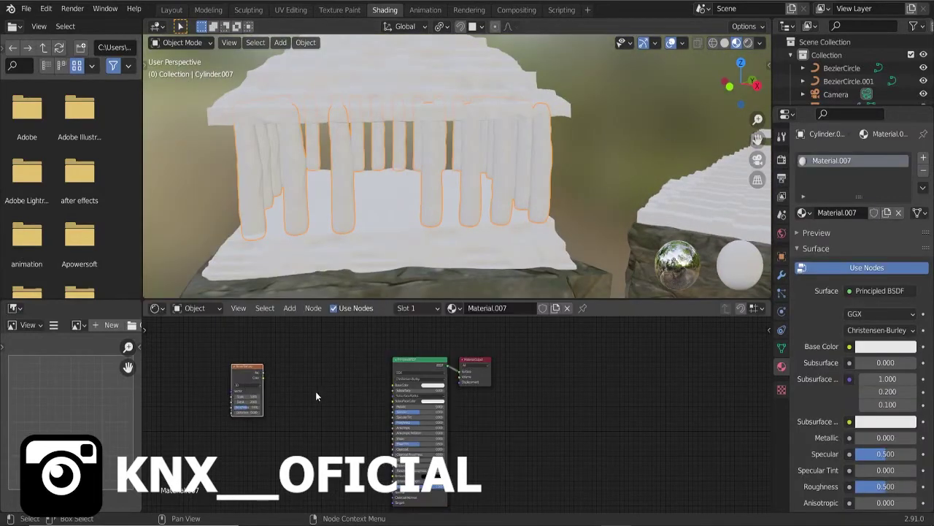
pyautogui.hotkey('shift', 'a')
pyautogui.write('mix')
pyautogui.press('Return')
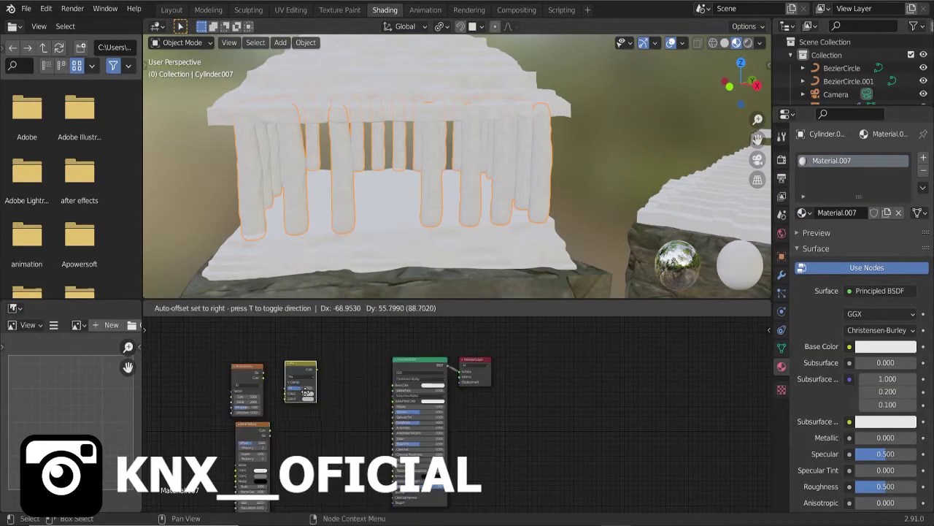
pyautogui.moveTo(278, 428); pyautogui.dragTo(287, 399)
# Add a ColorRamp, connect Mix to Base Color, and slide the black stop right.
pyautogui.hotkey('shift', 'a')
pyautogui.write('ramp')
pyautogui.press('Return')
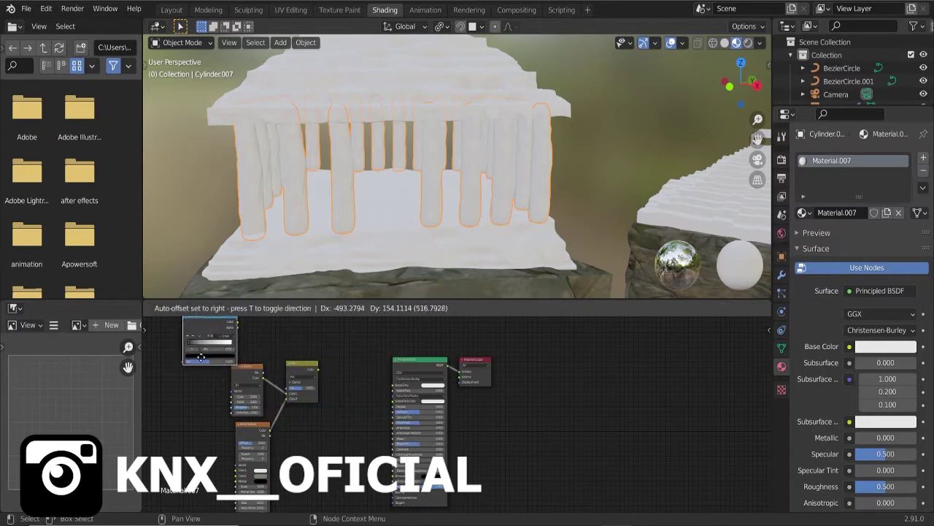
pyautogui.click(208, 340)
pyautogui.scroll(2, 219, 350)
pyautogui.moveTo(354, 420); pyautogui.dragTo(456, 442)
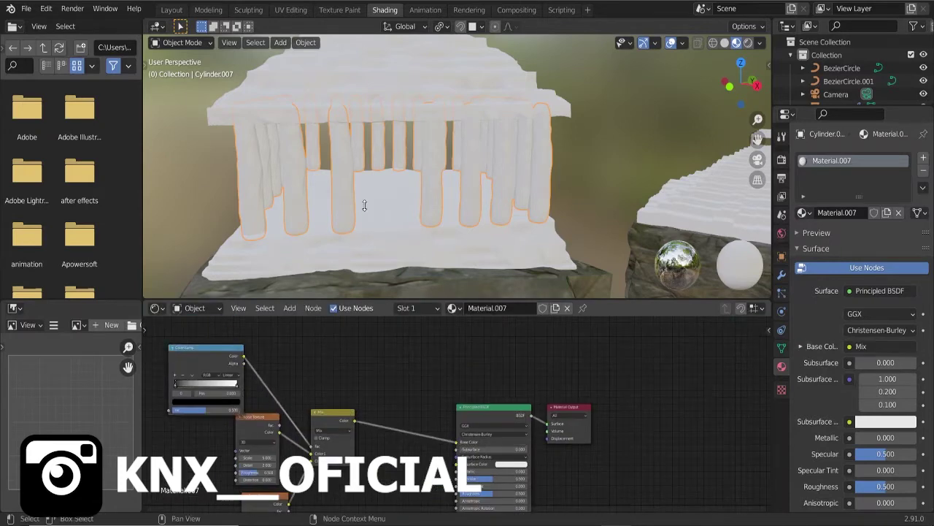
pyautogui.moveTo(184, 383); pyautogui.dragTo(218, 389)
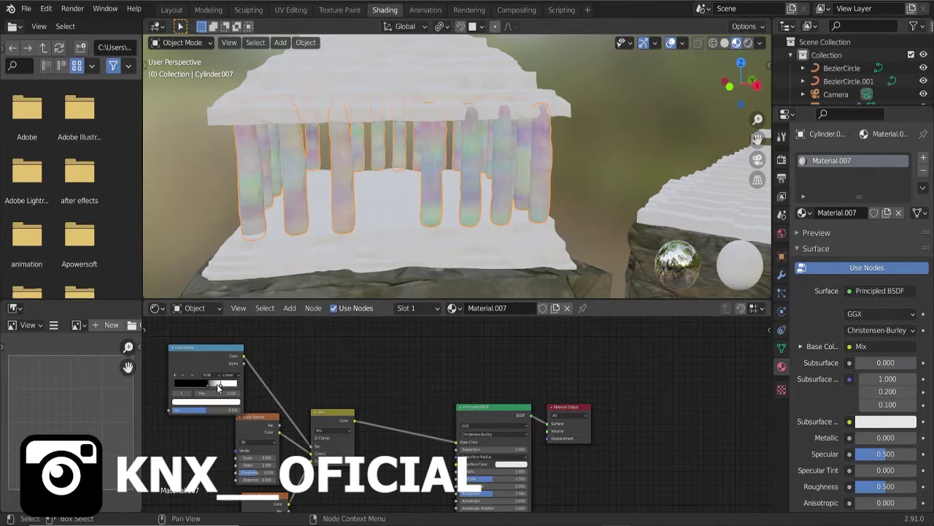
# Duplicate the ColorRamp between texture and Mix, preview it, and set Noise Scale to 16.
pyautogui.click(325, 419)
pyautogui.click(200, 351)
pyautogui.hotkey('shift', 'd')
pyautogui.click(324, 441)
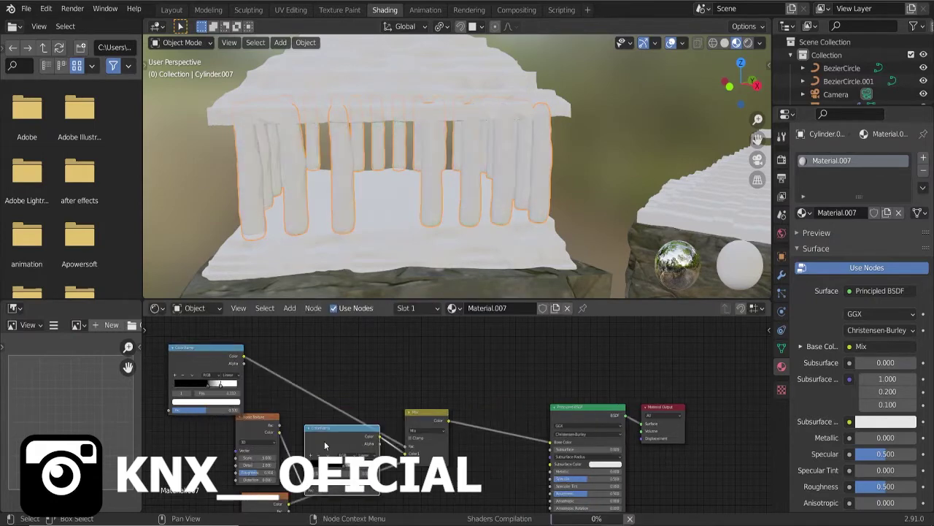
pyautogui.keyDown('ctrl'); pyautogui.keyDown('shift'); pyautogui.click(314, 427); pyautogui.keyUp('shift'); pyautogui.keyUp('ctrl')
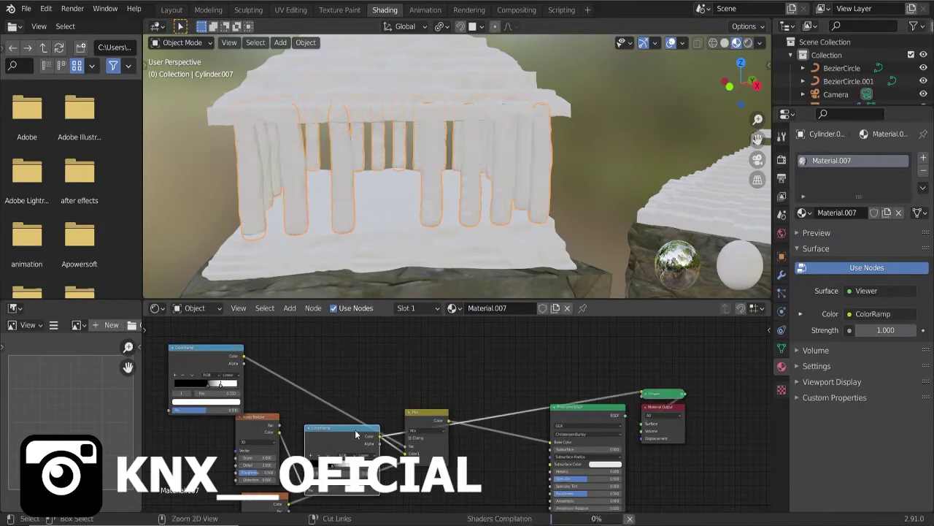
pyautogui.moveTo(260, 457); pyautogui.dragTo(288, 457)
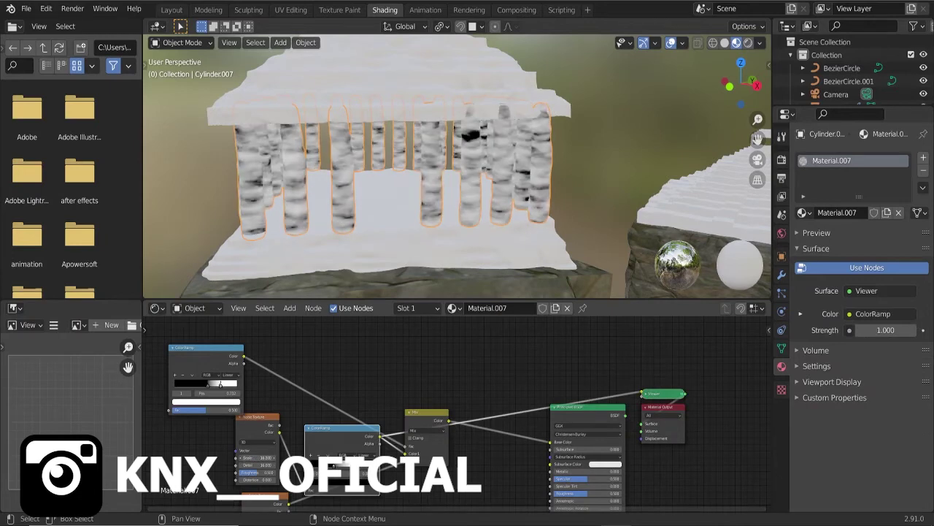
# Preview the Mix output on the columns and disconnect the ColorRamp from the Mix factor.
pyautogui.moveTo(345, 434); pyautogui.dragTo(322, 426)
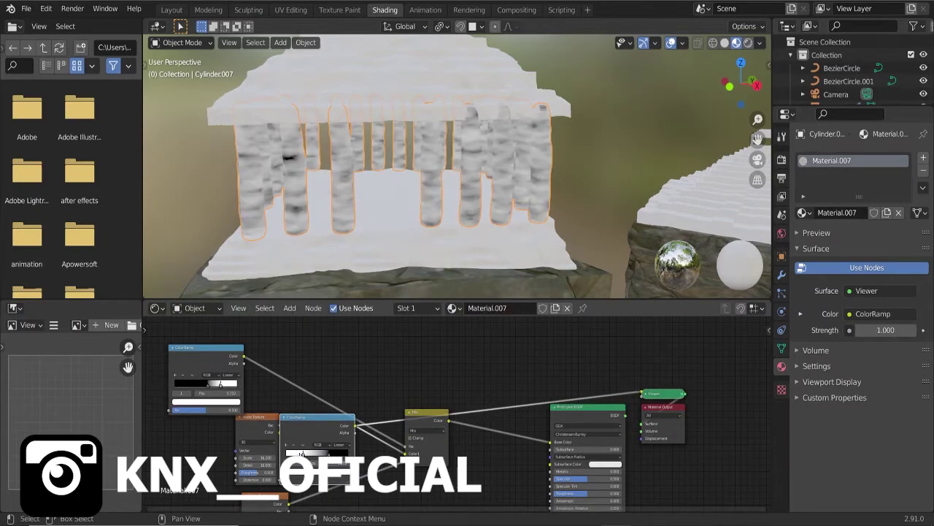
pyautogui.keyDown('ctrl'); pyautogui.keyDown('shift'); pyautogui.click(426, 413); pyautogui.keyUp('shift'); pyautogui.keyUp('ctrl')
pyautogui.keyDown('ctrl'); pyautogui.keyDown('shift'); pyautogui.click(425, 413); pyautogui.keyUp('shift'); pyautogui.keyUp('ctrl')
pyautogui.moveTo(357, 511); pyautogui.dragTo(357, 421, button='middle')
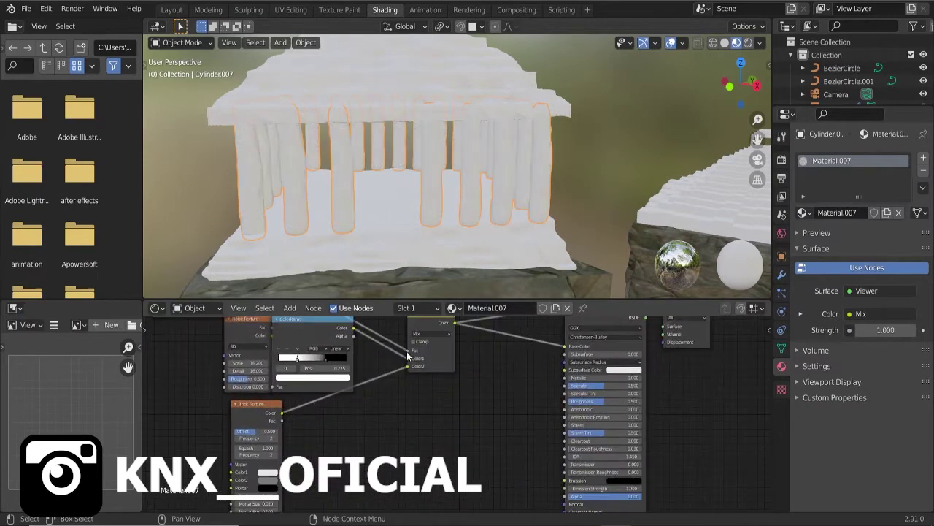
pyautogui.moveTo(407, 351); pyautogui.dragTo(380, 343)
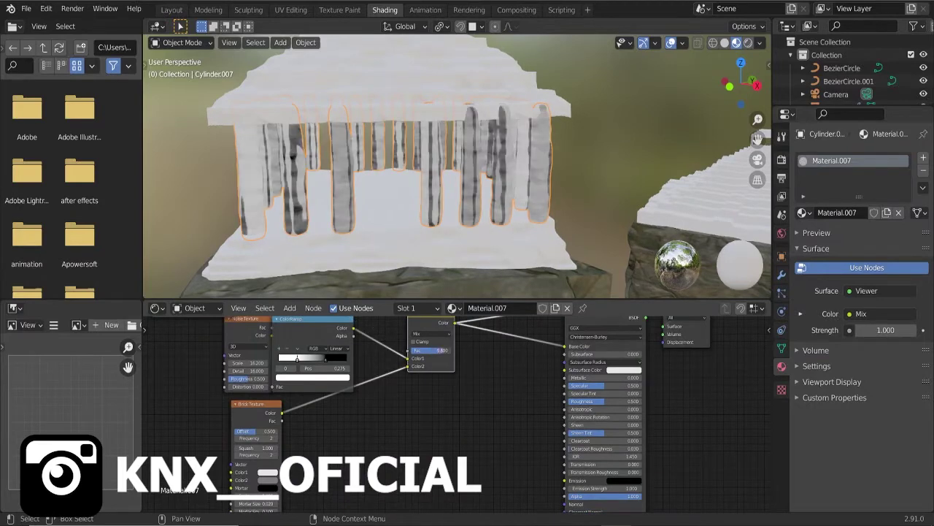
# Smart UV Project the temple columns and scale up their UVs.
pyautogui.click(290, 9)
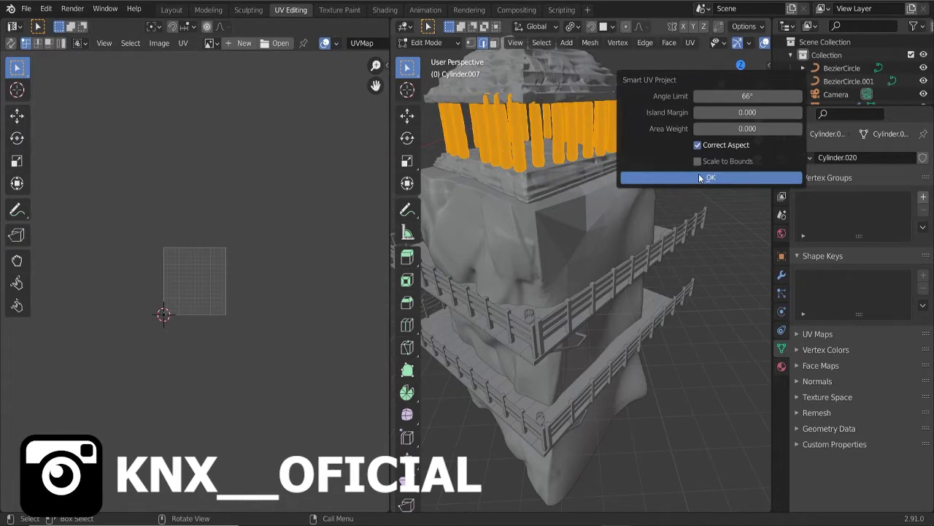
pyautogui.click(699, 176)
pyautogui.press('a')
pyautogui.press('s')
pyautogui.click(347, 94)
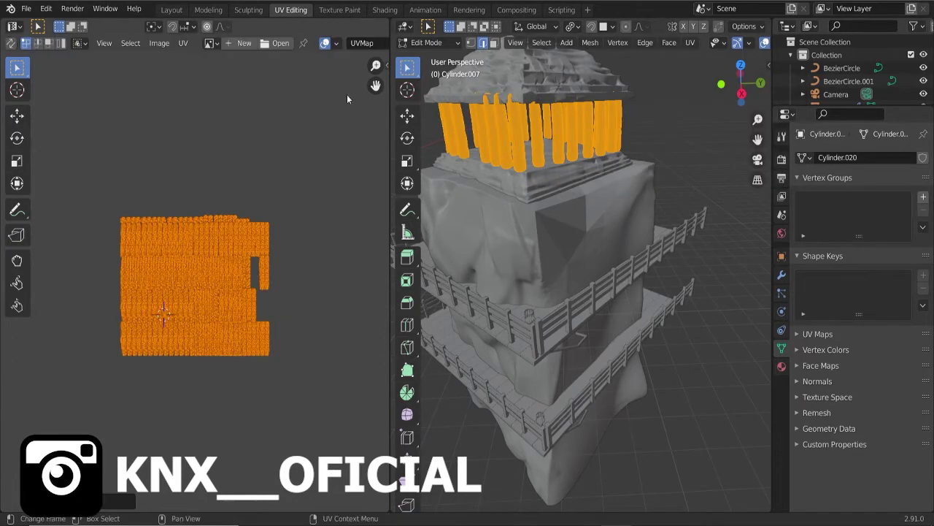
# Back in Shading, adjust the ColorRamp stops for darker veins and add a Bump node.
pyautogui.click(385, 10)
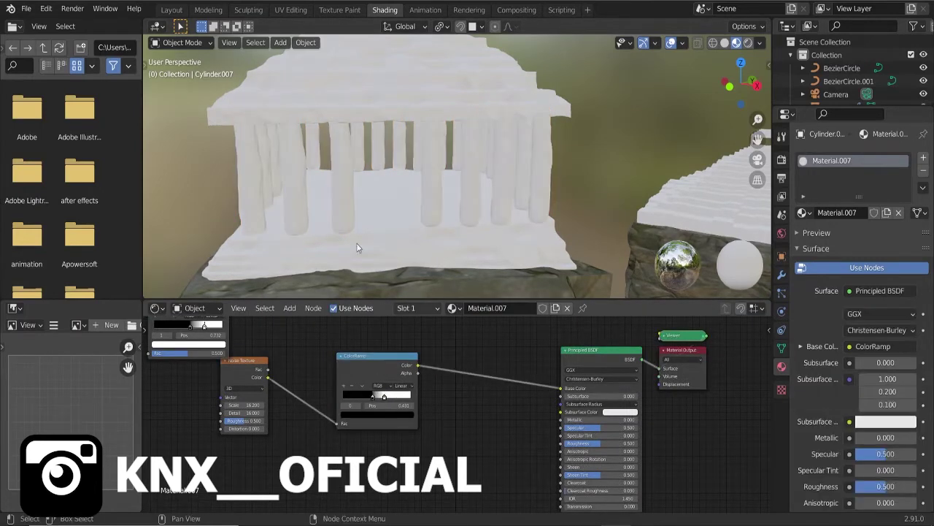
pyautogui.moveTo(384, 396); pyautogui.dragTo(369, 398)
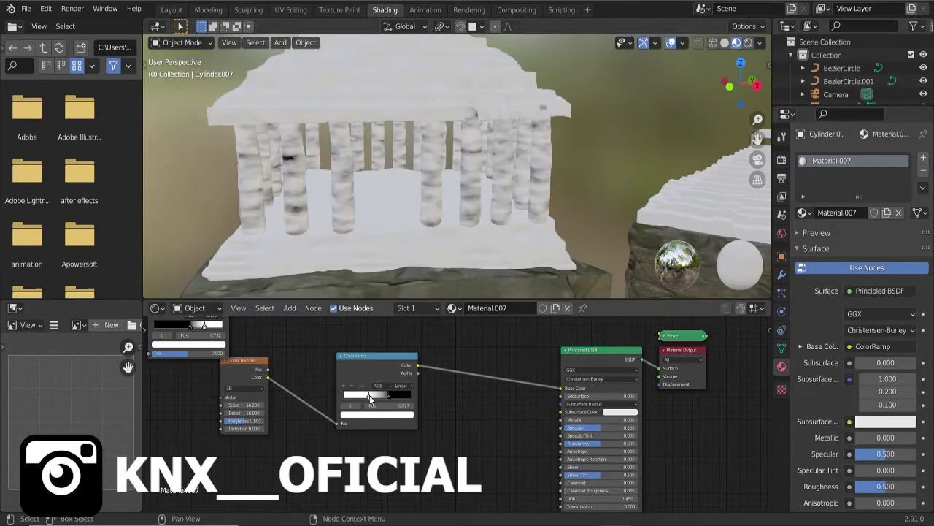
pyautogui.hotkey('shift', 'a')
pyautogui.click(442, 388)
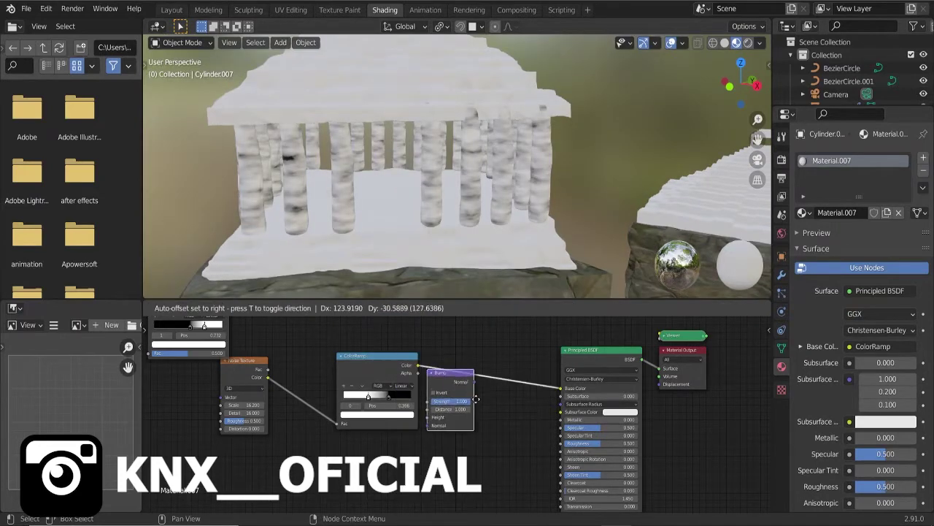
# Delete the Bump, ColorRamp and Noise Texture nodes from Material.007.
pyautogui.press('x')
pyautogui.press('x')
pyautogui.click(245, 372)
pyautogui.press('x')
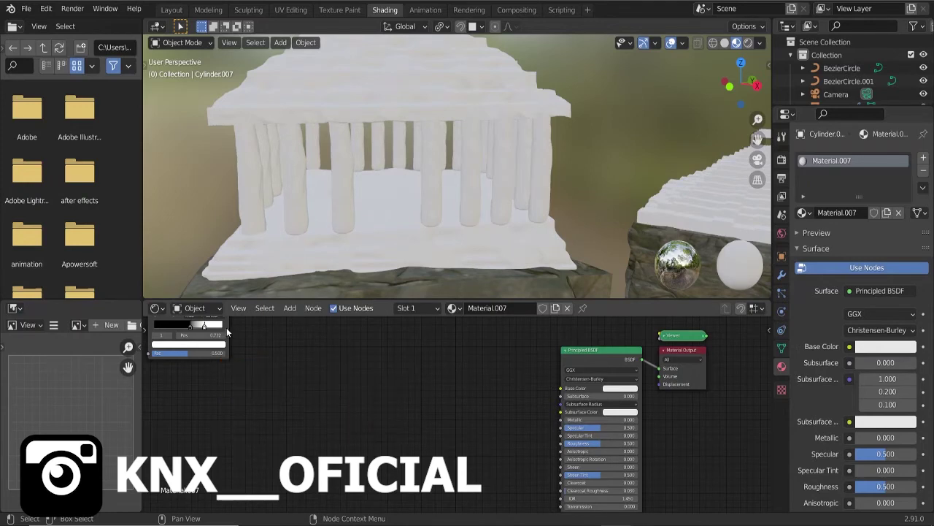
pyautogui.moveTo(226, 330); pyautogui.dragTo(273, 388, button='middle')
pyautogui.press('x')
# Add Image Texture nodes with the CliffRock3 maps and connect the normal map to Normal.
pyautogui.hotkey('shift', 'a')
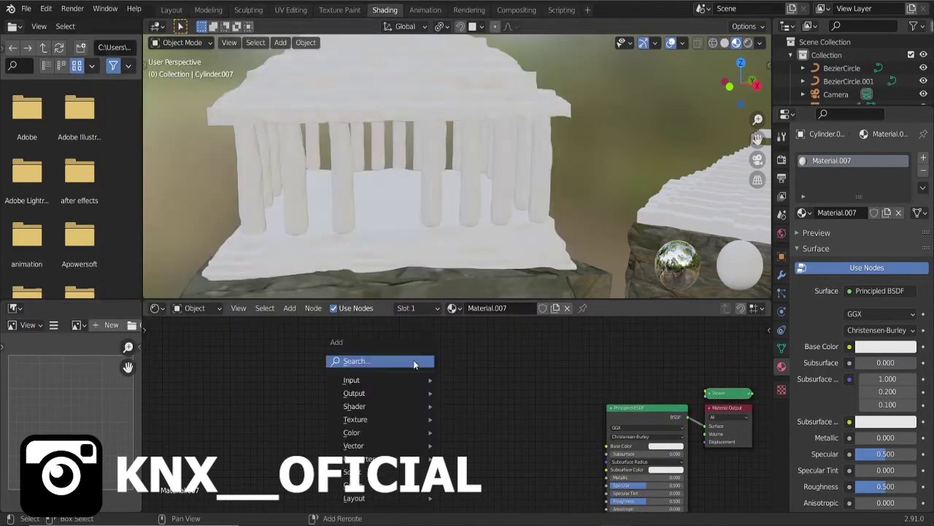
pyautogui.write('image')
pyautogui.click(439, 386)
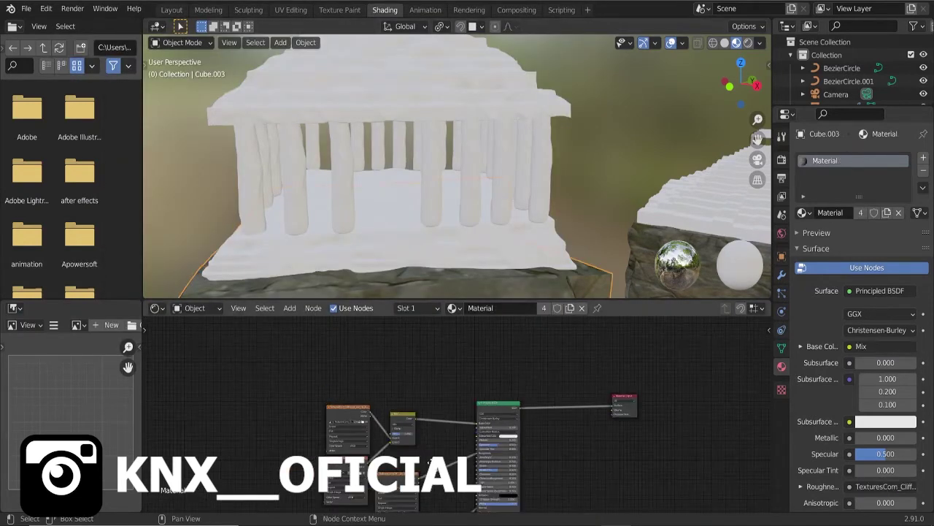
pyautogui.moveTo(493, 492)
pyautogui.mouseDown()
pyautogui.moveTo(355, 343)
pyautogui.moveTo(632, 343)
pyautogui.mouseUp()
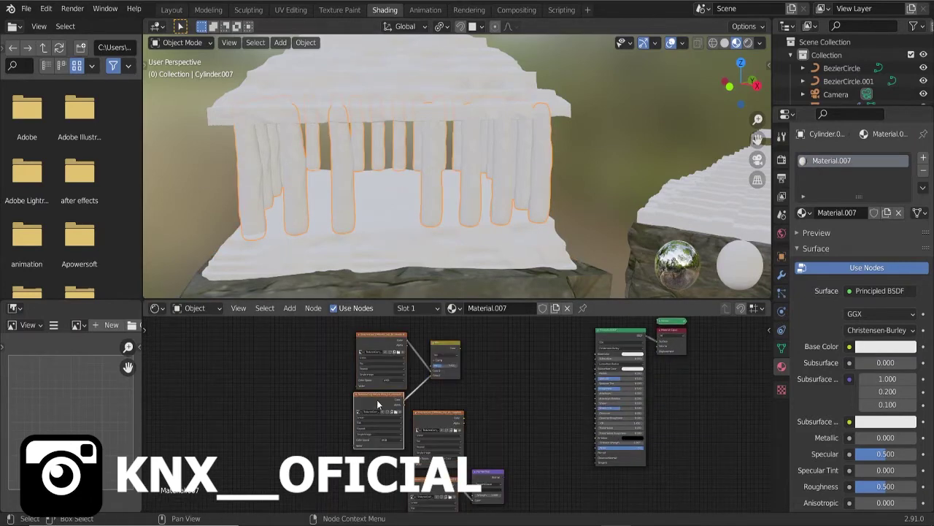
pyautogui.scroll(1, 433, 325)
pyautogui.scroll(1, 438, 379)
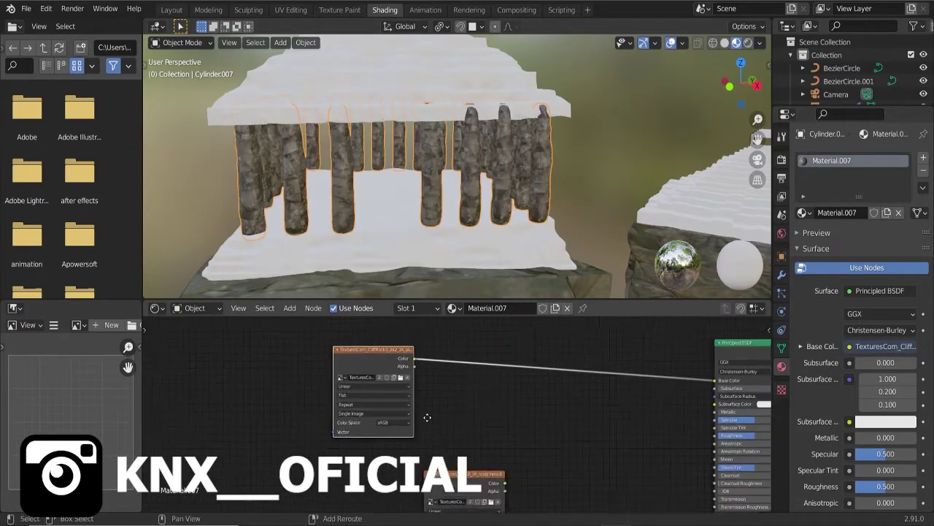
pyautogui.scroll(1, 365, 382)
pyautogui.click(386, 367)
pyautogui.click(194, 417)
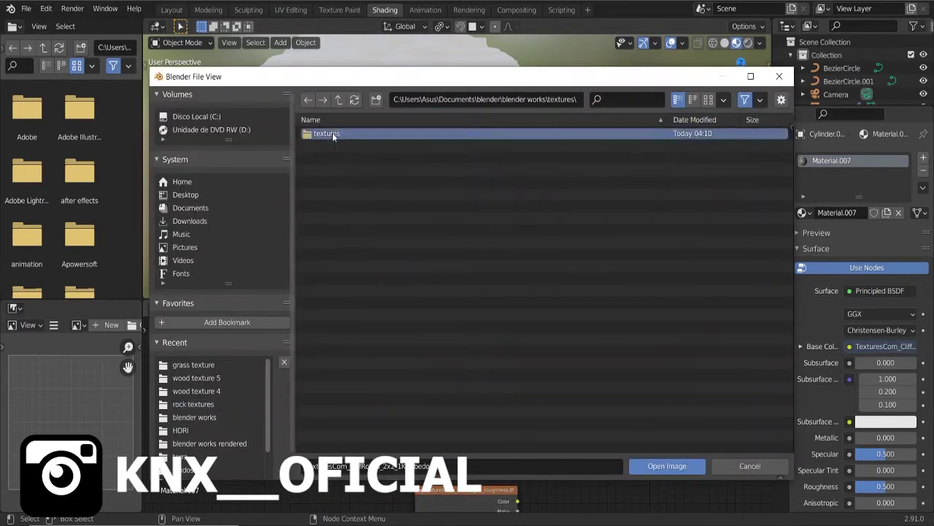
pyautogui.doubleClick(328, 133)
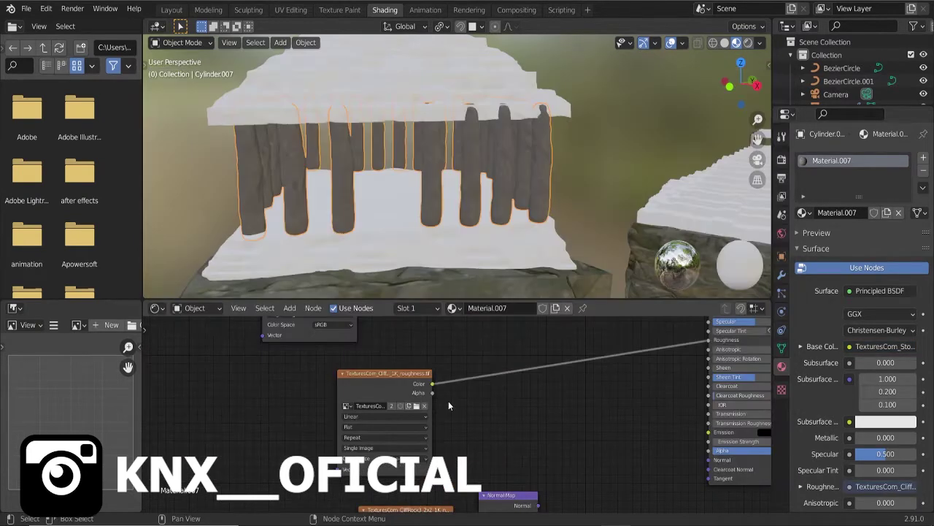
pyautogui.moveTo(486, 449); pyautogui.dragTo(658, 404)
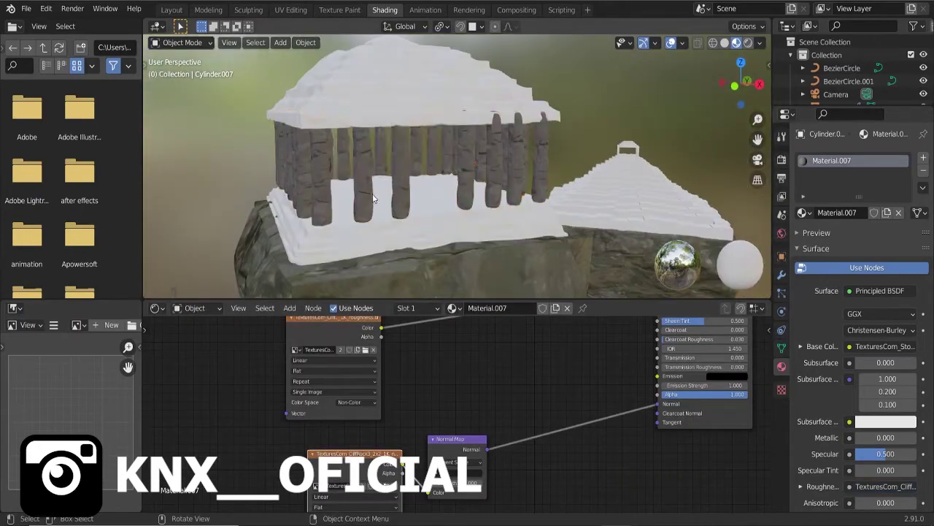
pyautogui.keyDown('shift'); pyautogui.click(349, 242); pyautogui.keyUp('shift')
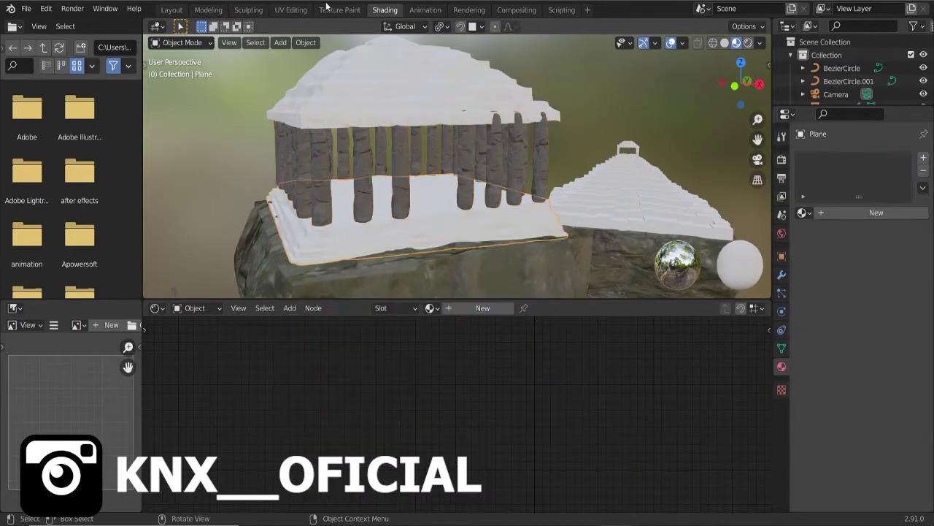
# Smart UV Project the temple floor in the UV Editing workspace.
pyautogui.click(290, 9)
pyautogui.click(689, 42)
pyautogui.click(702, 76)
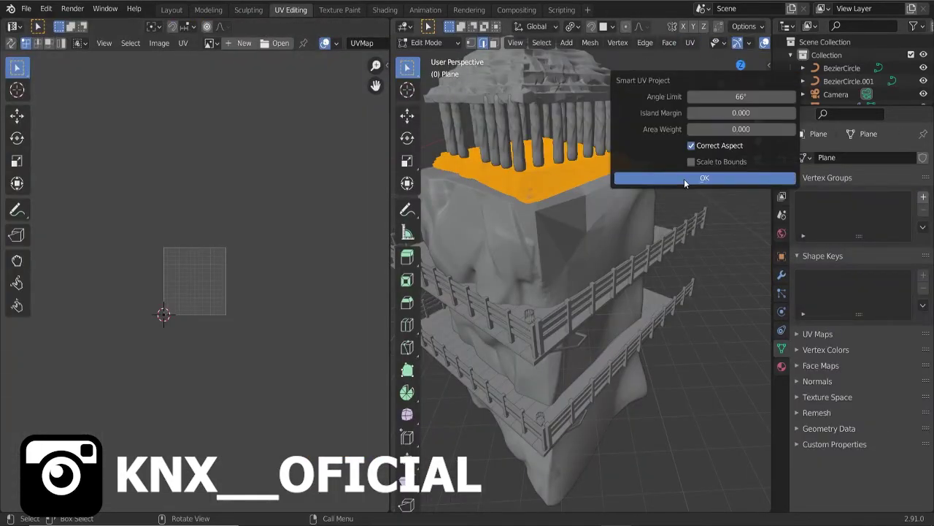
pyautogui.click(684, 179)
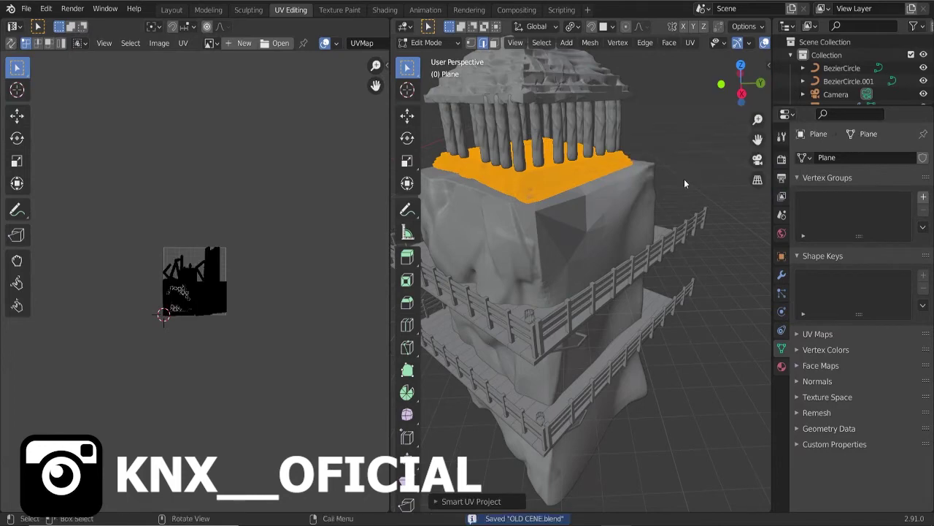
pyautogui.press('Tab')
# Select all the roof's faces and Smart UV Project them.
pyautogui.click(521, 91)
pyautogui.press('Tab')
pyautogui.press('u')
pyautogui.click(696, 138)
pyautogui.click(683, 179)
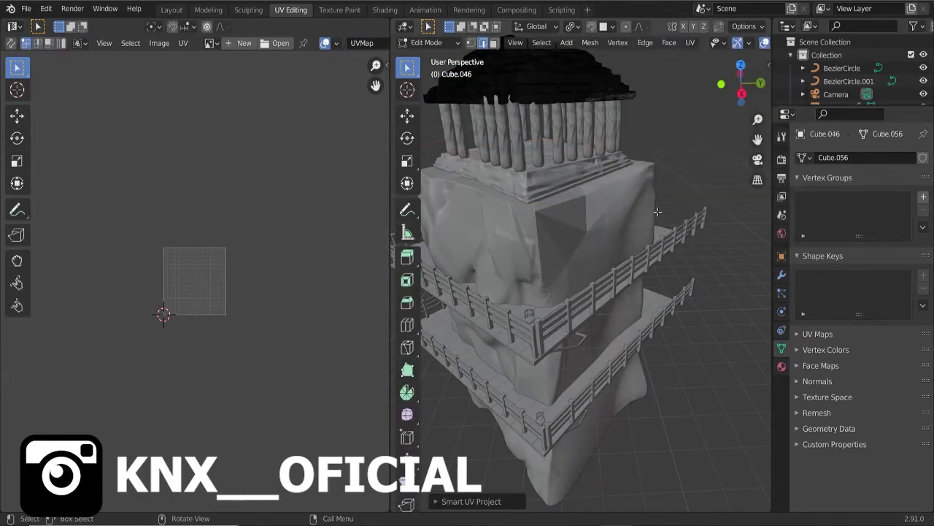
pyautogui.press('a')
pyautogui.press('u')
pyautogui.click(697, 76)
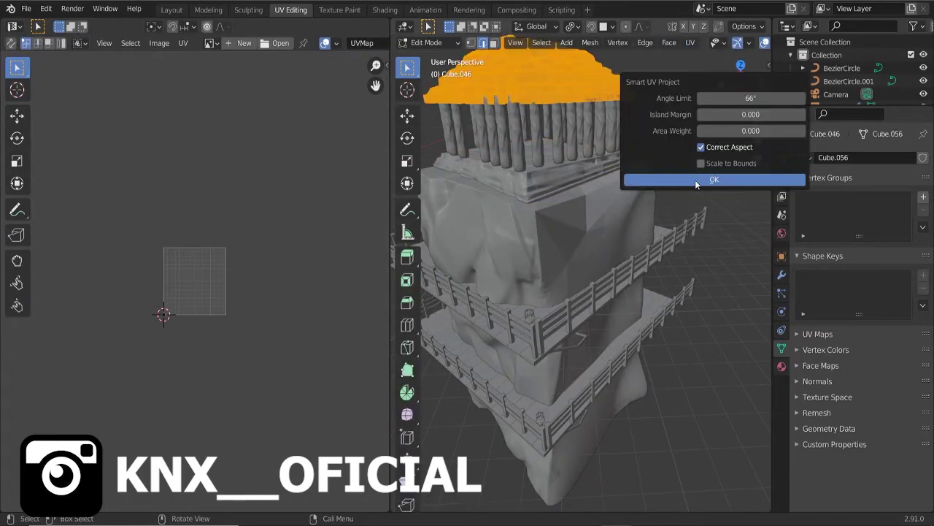
pyautogui.click(693, 180)
# Link the columns' stone material onto the roof with Ctrl+L > Materials.
pyautogui.click(385, 9)
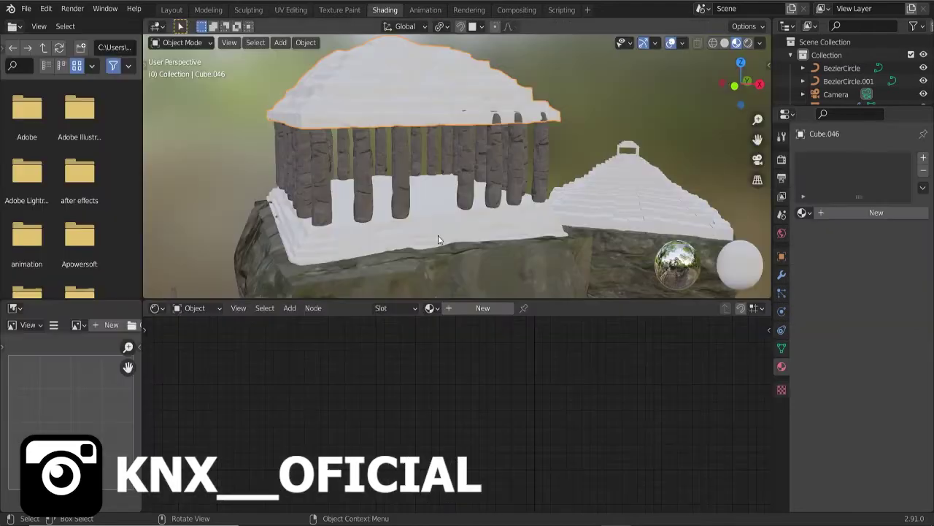
pyautogui.keyDown('shift'); pyautogui.click(400, 194); pyautogui.keyUp('shift')
pyautogui.hotkey('ctrl', 'l')
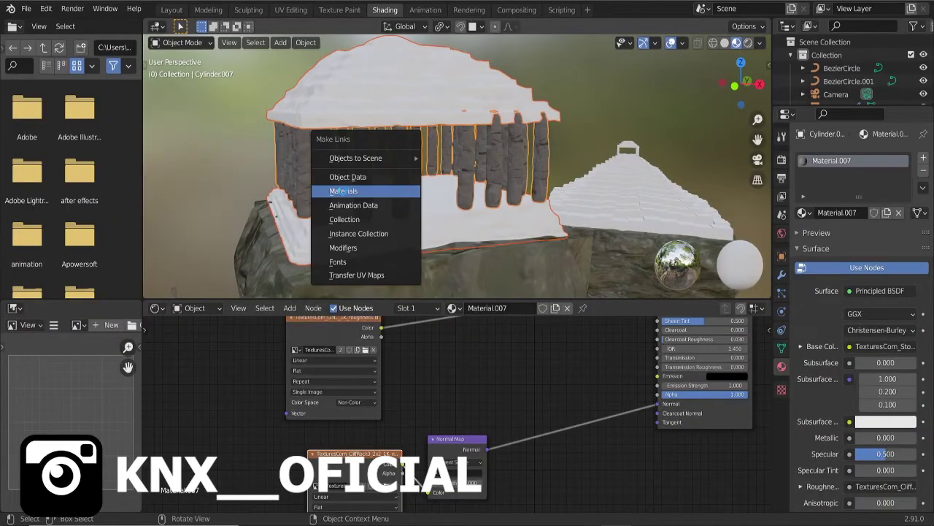
pyautogui.click(344, 191)
pyautogui.moveTo(586, 84); pyautogui.dragTo(443, 194, button='middle')
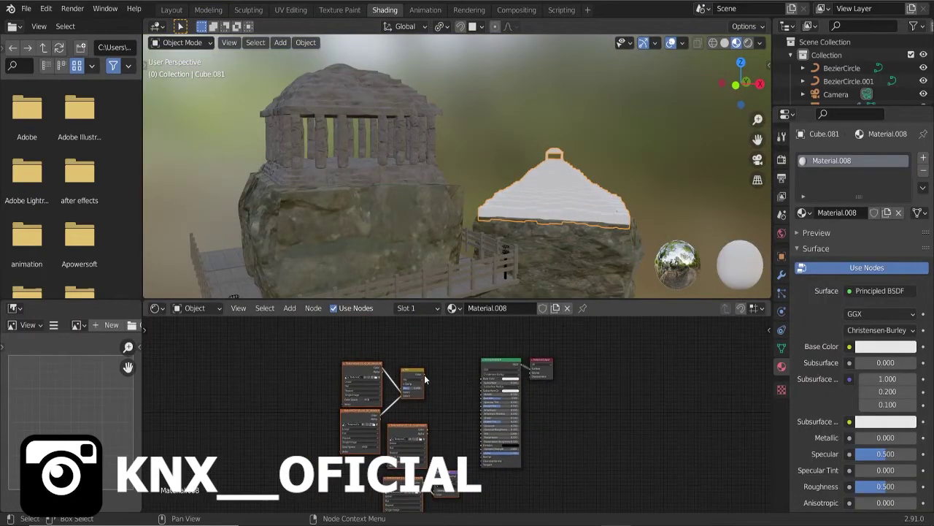
# Connect the roughness map and Smart UV Project the stepped pyramid.
pyautogui.moveTo(427, 430); pyautogui.dragTo(480, 409)
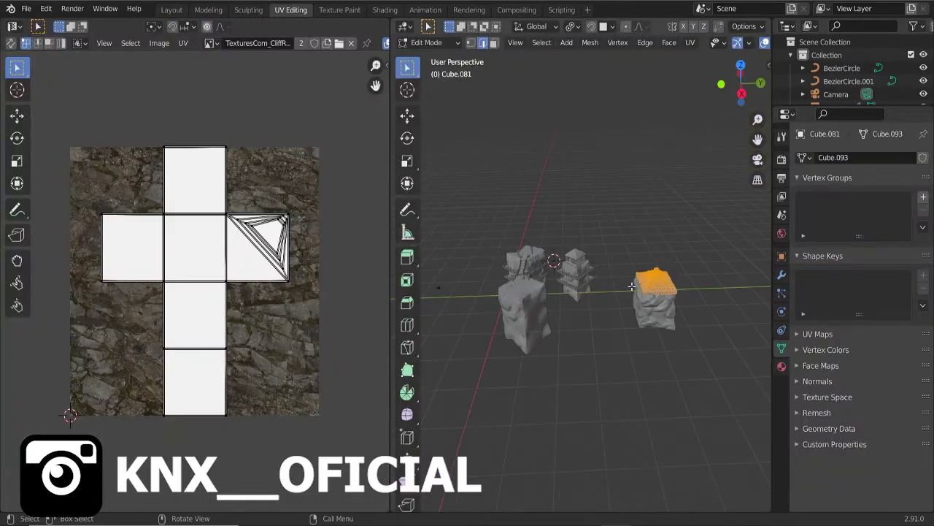
pyautogui.click(690, 42)
pyautogui.click(722, 73)
pyautogui.click(708, 184)
pyautogui.click(385, 10)
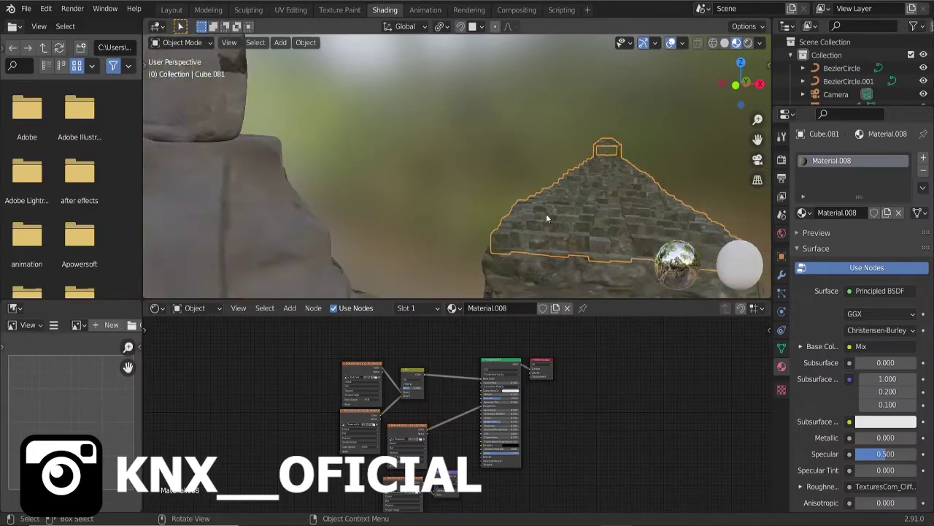
pyautogui.moveTo(546, 213); pyautogui.dragTo(504, 219, button='middle')
pyautogui.scroll(2, 401, 372)
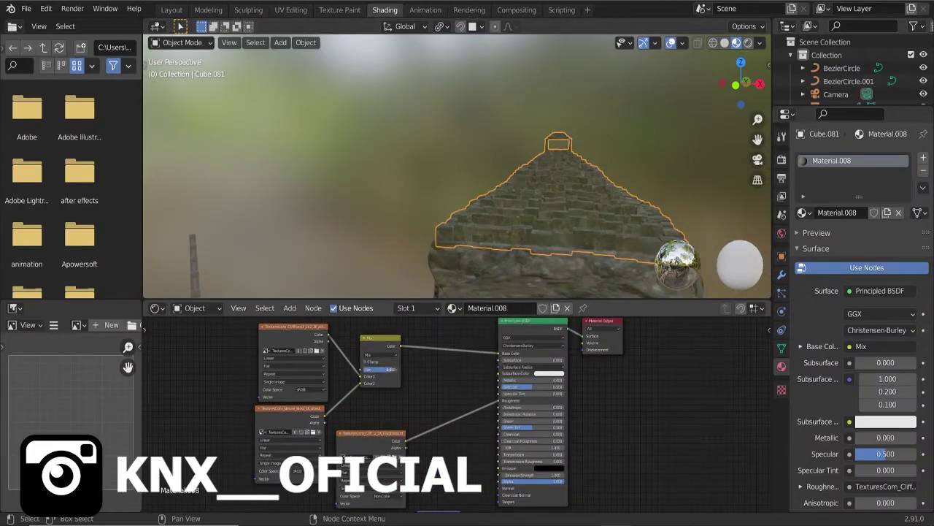
pyautogui.moveTo(490, 489); pyautogui.dragTo(470, 430, button='middle')
pyautogui.moveTo(467, 219)
pyautogui.mouseDown(button='middle')
pyautogui.moveTo(417, 167)
pyautogui.moveTo(430, 215)
pyautogui.moveTo(520, 124)
pyautogui.moveTo(504, 146)
pyautogui.mouseUp(button='middle')
pyautogui.moveTo(426, 332); pyautogui.dragTo(423, 427, button='middle')
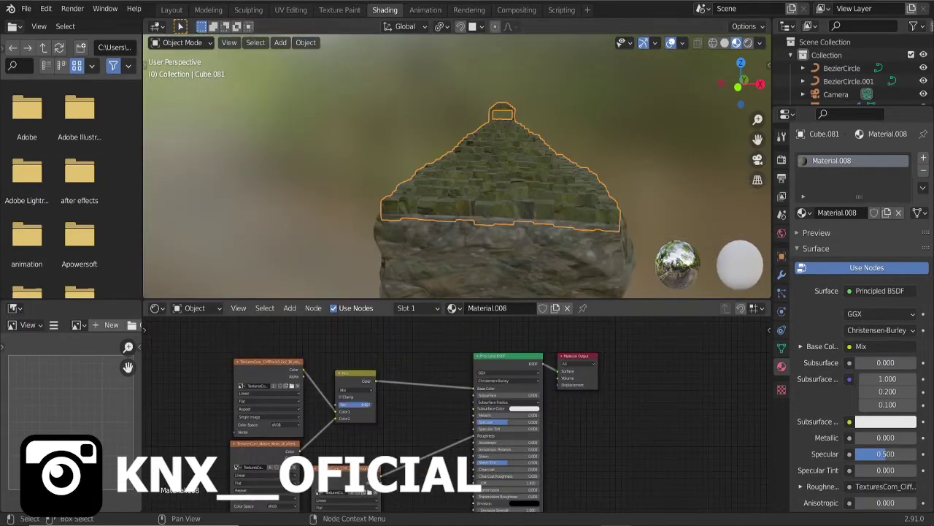
# Raise the pyramid's Subsurface slightly and set its Subsurface Color to light peach.
pyautogui.click(524, 408)
pyautogui.click(540, 343)
pyautogui.moveTo(481, 395); pyautogui.dragTo(487, 395)
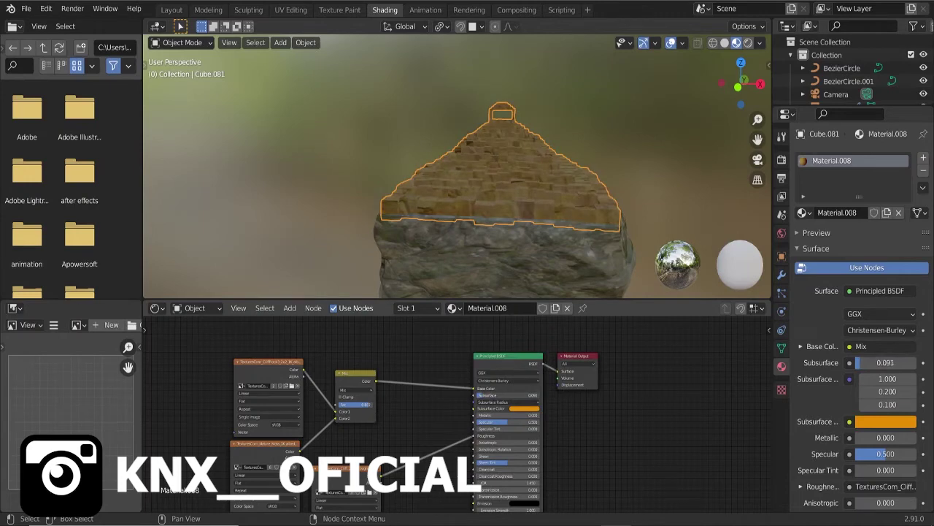
pyautogui.click(524, 409)
pyautogui.click(528, 350)
pyautogui.scroll(-3, 331, 236)
pyautogui.click(288, 179)
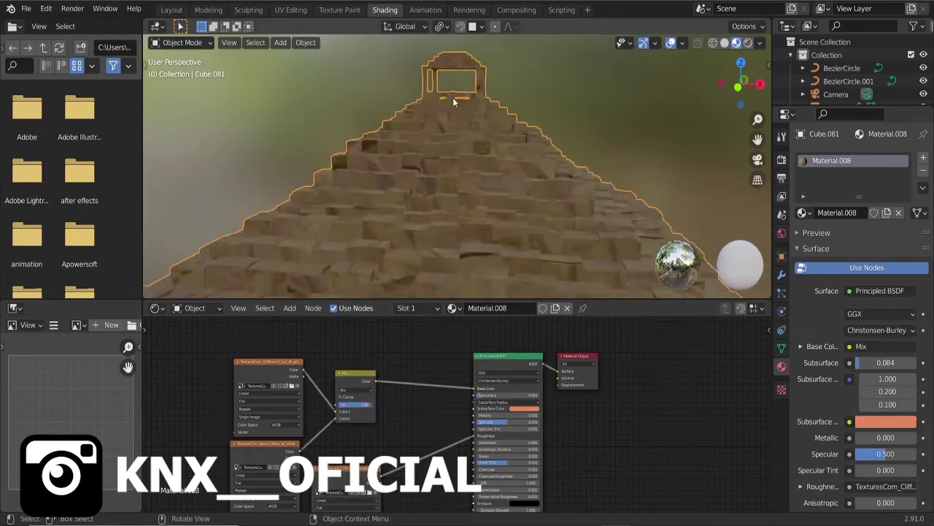
pyautogui.hotkey('shift', 'a')
# Add a cube and move it up along Z onto the pyramid top.
pyautogui.click(482, 231)
pyautogui.press('g')
pyautogui.press('z')
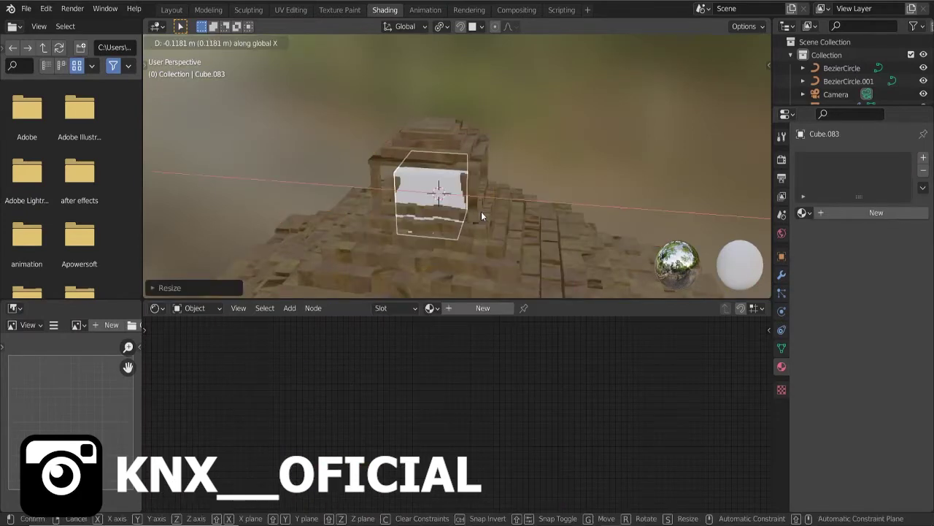
pyautogui.click(485, 212)
# Give the cube a yellow Emission material with strength 8.1.
pyautogui.click(483, 307)
pyautogui.press('Delete')
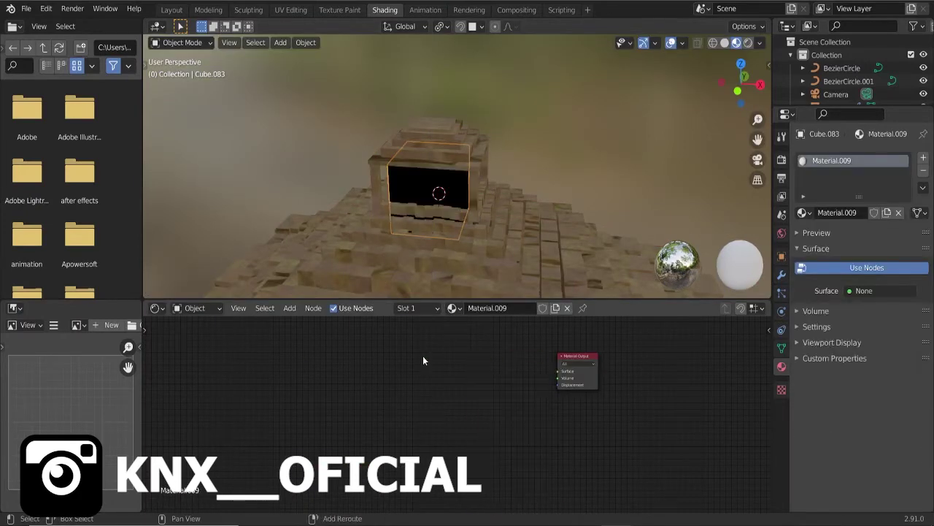
pyautogui.hotkey('shift', 'a')
pyautogui.write('emission')
pyautogui.press('Return')
pyautogui.click(436, 370)
pyautogui.doubleClick(427, 377)
pyautogui.write('8.1')
pyautogui.press('Return')
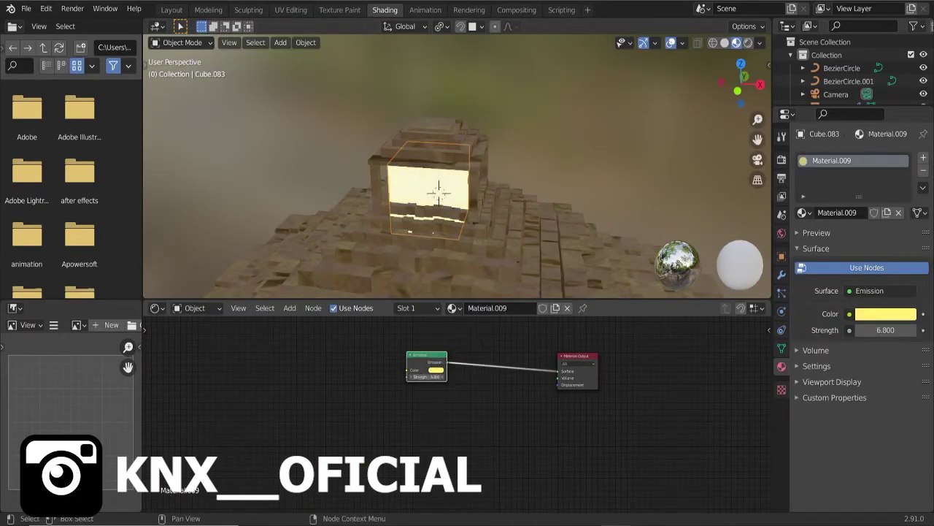
# Select the rope bridge posts and anchor rings Circle.001 and Circle.002.
pyautogui.moveTo(334, 138)
pyautogui.mouseDown(button='middle')
pyautogui.moveTo(494, 256)
pyautogui.moveTo(469, 225)
pyautogui.mouseUp(button='middle')
pyautogui.keyDown('shift'); pyautogui.click(469, 226); pyautogui.keyUp('shift')
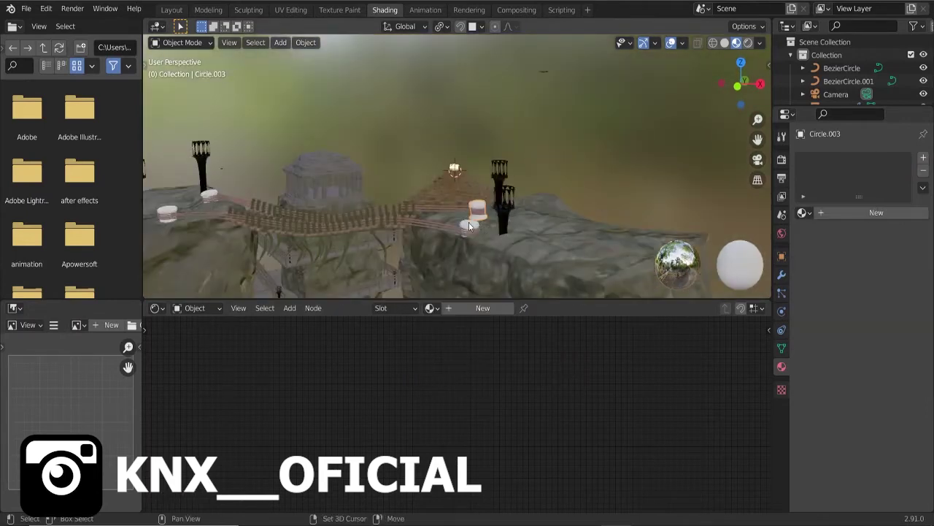
pyautogui.click(470, 232)
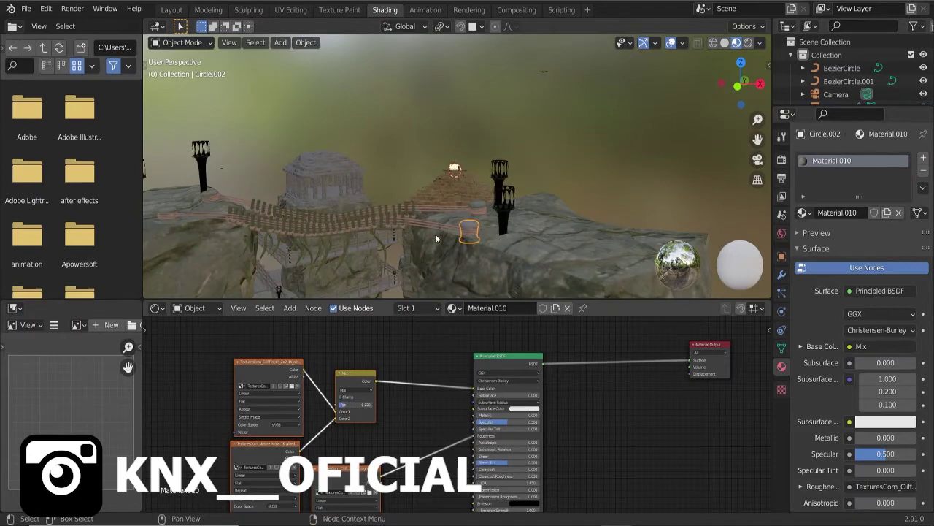
pyautogui.press('KP_Decimal')
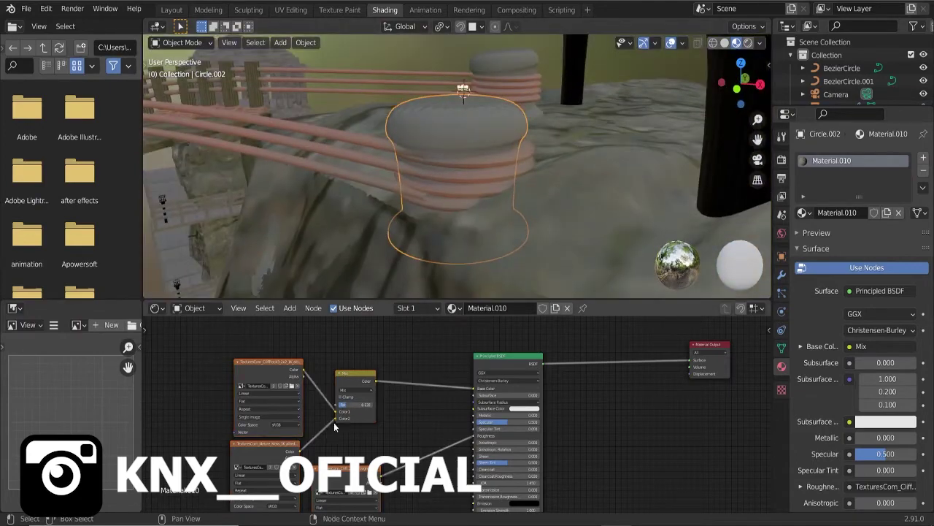
pyautogui.scroll(-3, 365, 394)
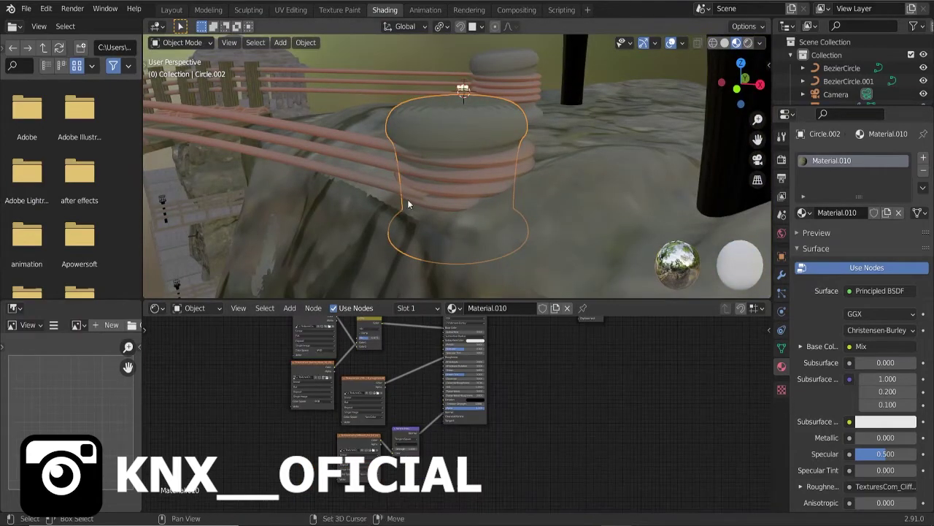
pyautogui.scroll(-5, 408, 205)
pyautogui.scroll(-5, 369, 210)
pyautogui.click(486, 154)
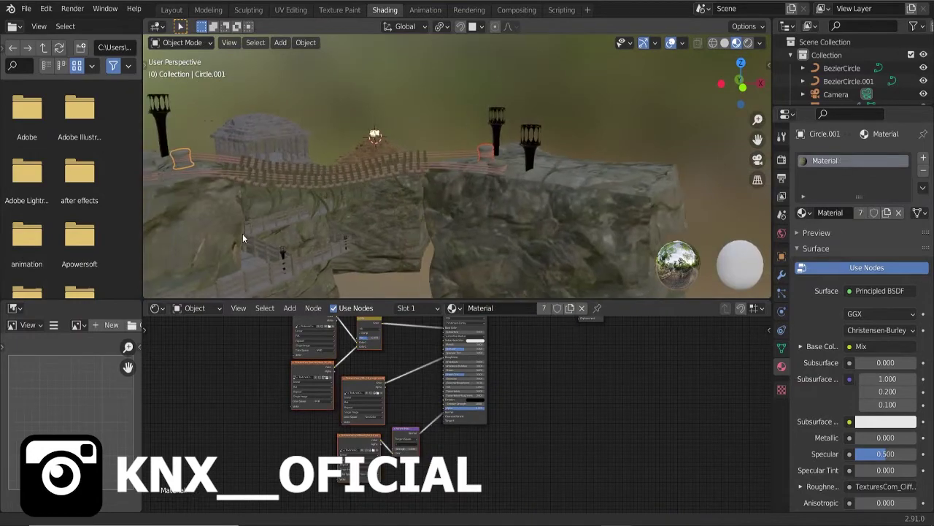
pyautogui.click(474, 161)
pyautogui.rightClick(474, 162)
pyautogui.press('Escape')
pyautogui.moveTo(501, 115); pyautogui.dragTo(438, 219, button='middle')
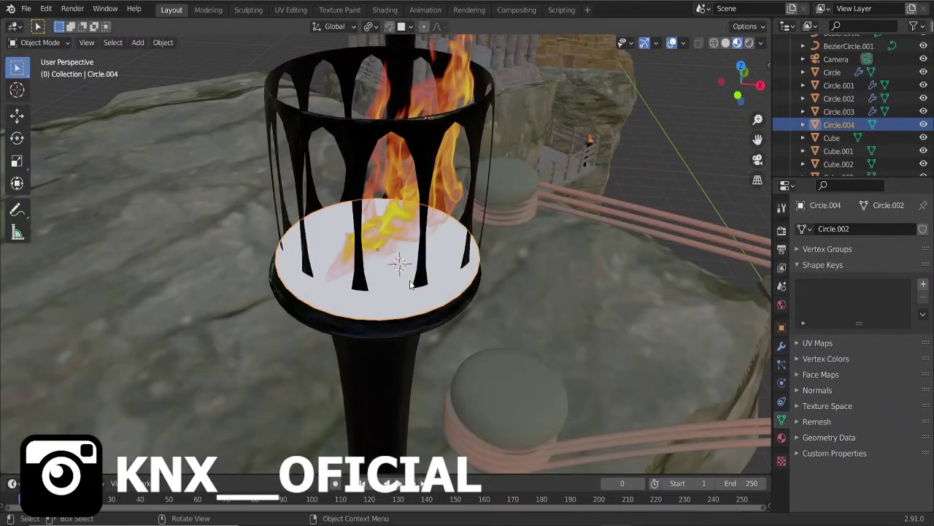
# Delete the extra torch disc Circle.004, undoing a stray Emission node.
pyautogui.press('Tab')
pyautogui.press('e')
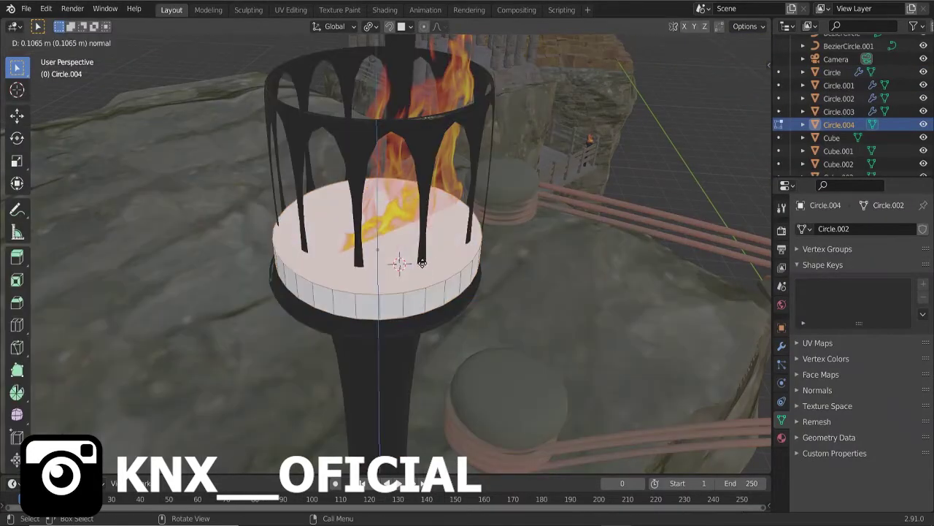
pyautogui.click(410, 281)
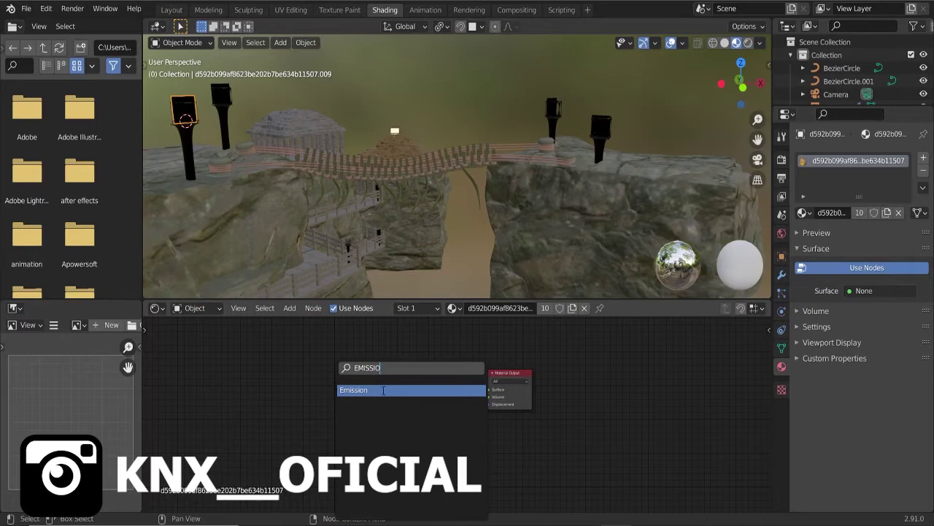
pyautogui.click(383, 390)
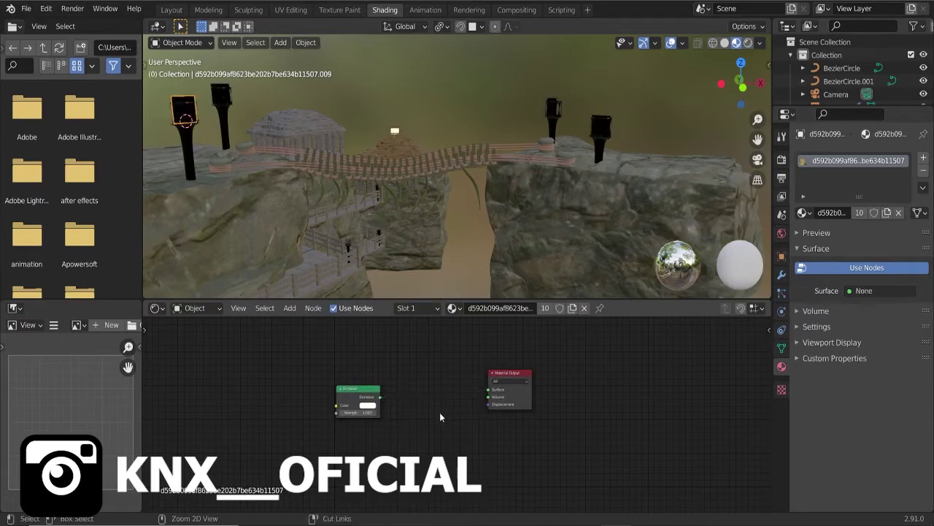
pyautogui.hotkey('ctrl', 'z')
pyautogui.hotkey('ctrl', 'z')
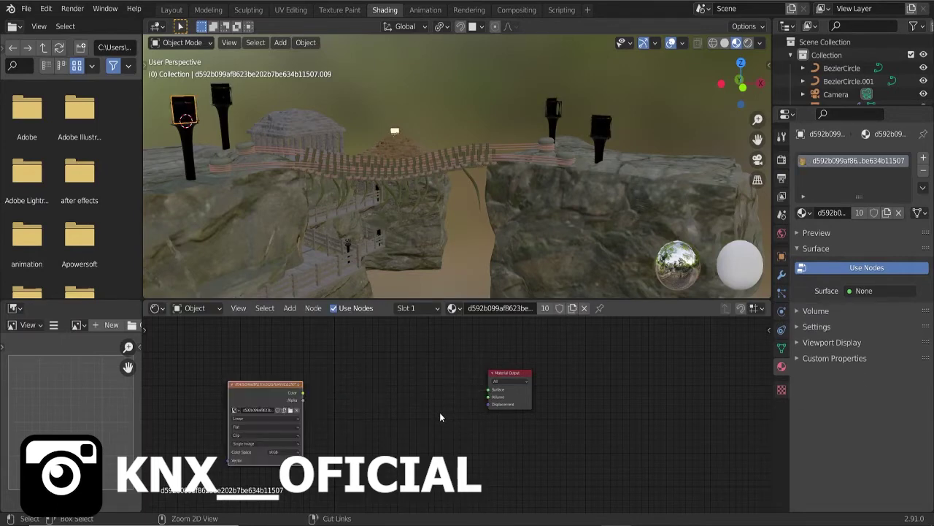
pyautogui.hotkey('ctrl', 'z')
# Add an Add Shader before the flame material output and feed an Emission node into it.
pyautogui.moveTo(453, 241)
pyautogui.mouseDown(button='middle')
pyautogui.moveTo(403, 207)
pyautogui.moveTo(476, 145)
pyautogui.moveTo(438, 219)
pyautogui.mouseUp(button='middle')
pyautogui.press('z')
pyautogui.hotkey('shift', 'a')
pyautogui.write('ADD')
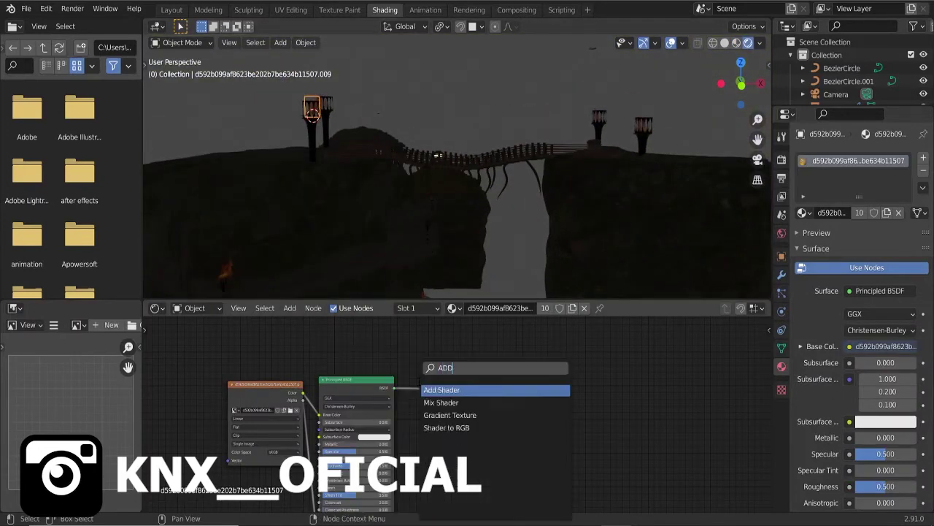
pyautogui.press('Return')
pyautogui.click(442, 386)
pyautogui.hotkey('shift', 'a')
pyautogui.write('EMI')
pyautogui.press('Return')
pyautogui.click(428, 432)
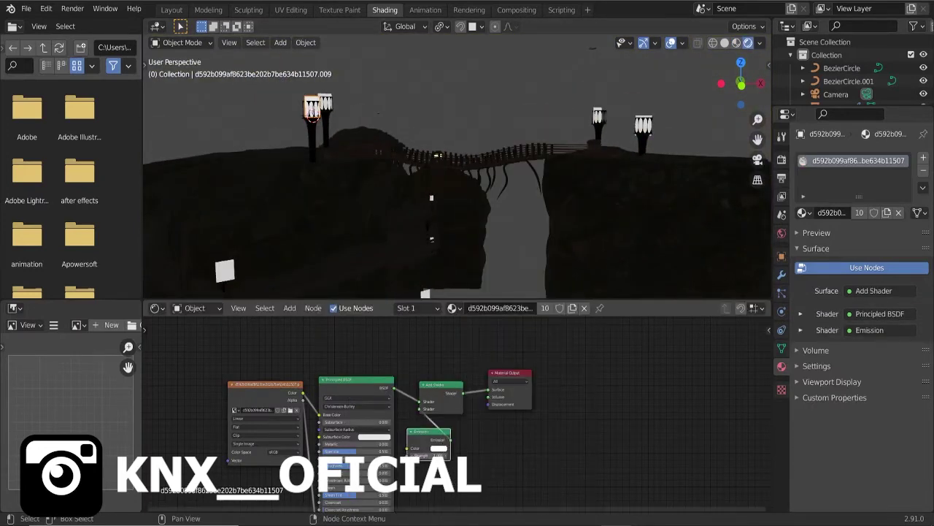
# Move the Emission node aside and subdivide the flame plane with more cuts.
pyautogui.press('Tab')
pyautogui.scroll(3, 408, 166)
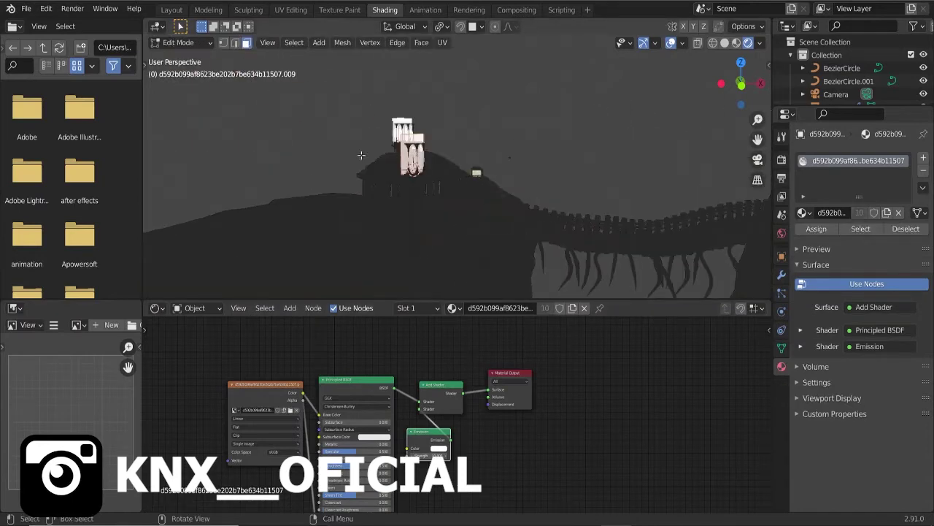
pyautogui.scroll(5, 408, 166)
pyautogui.keyDown('alt'); pyautogui.moveTo(464, 456); pyautogui.dragTo(503, 484); pyautogui.keyUp('alt')
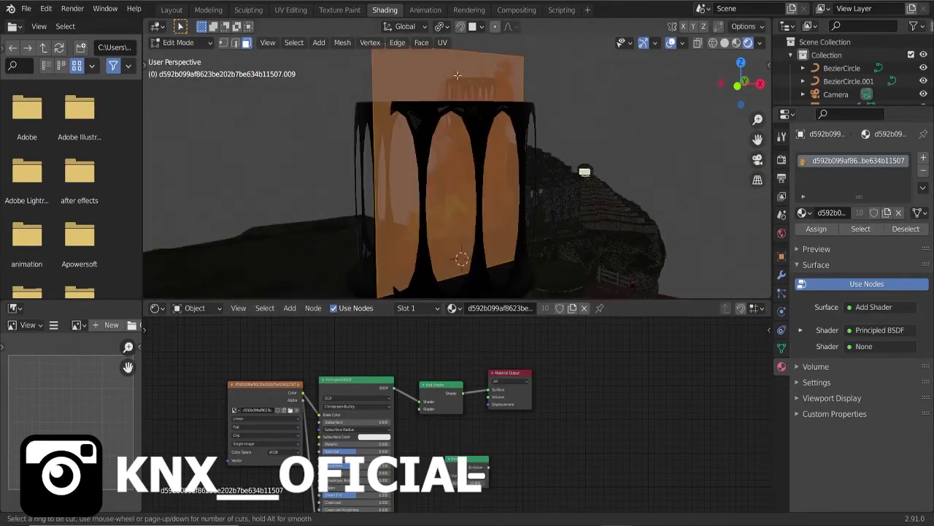
pyautogui.rightClick(395, 148)
pyautogui.click(396, 108)
pyautogui.click(158, 288)
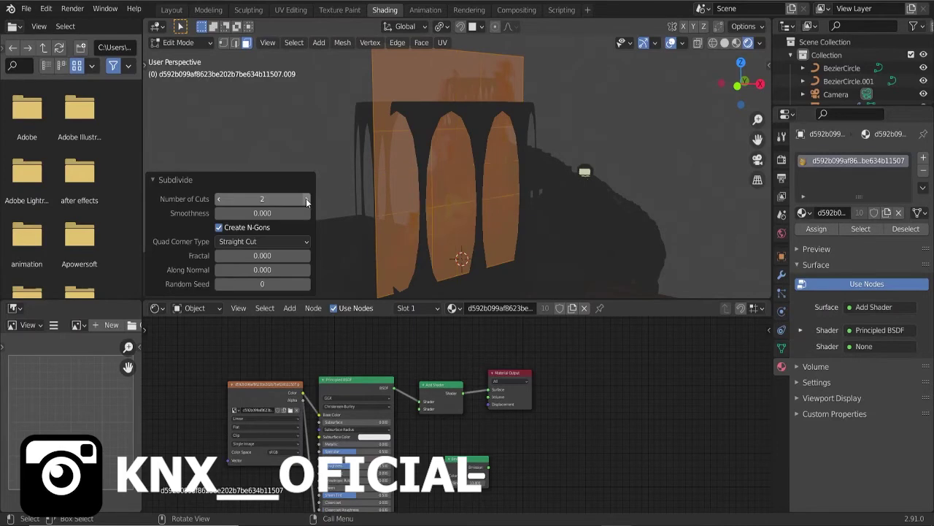
pyautogui.click(172, 10)
pyautogui.moveTo(353, 212); pyautogui.dragTo(373, 233, button='middle')
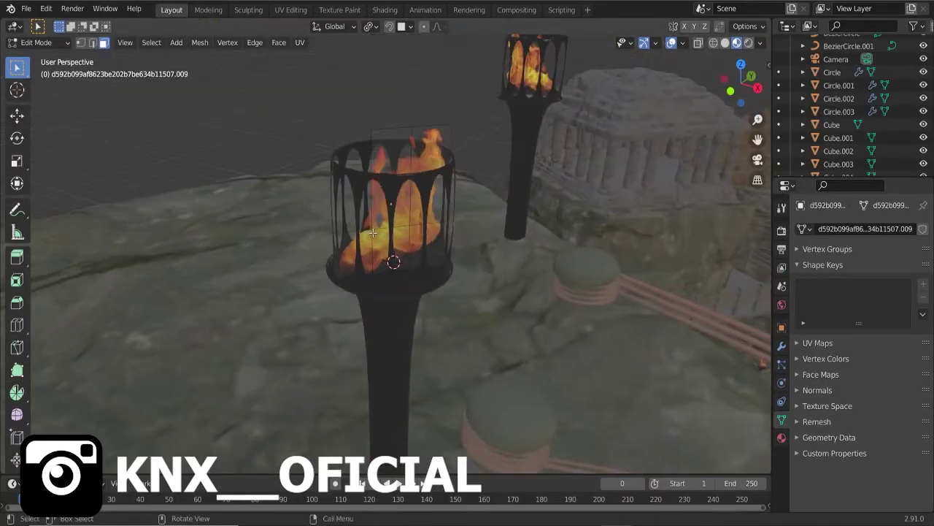
pyautogui.press('Tab')
# Connect the Emission shader into the Mix Shader and set its colour to orange.
pyautogui.click(384, 9)
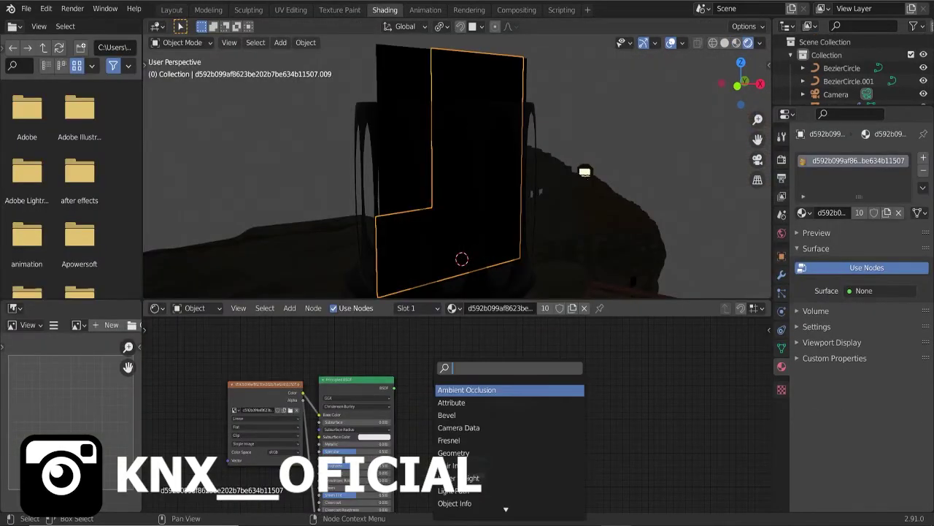
pyautogui.moveTo(427, 418); pyautogui.dragTo(423, 414)
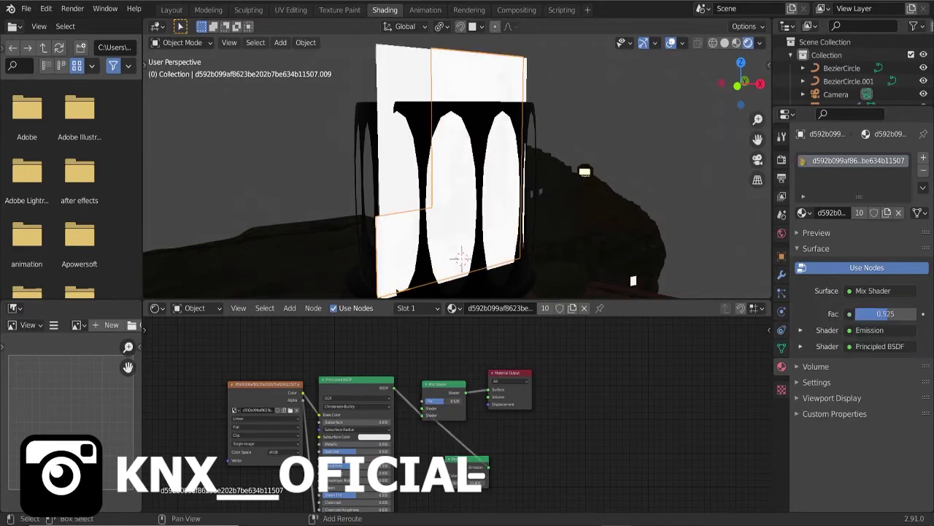
pyautogui.scroll(1, 458, 411)
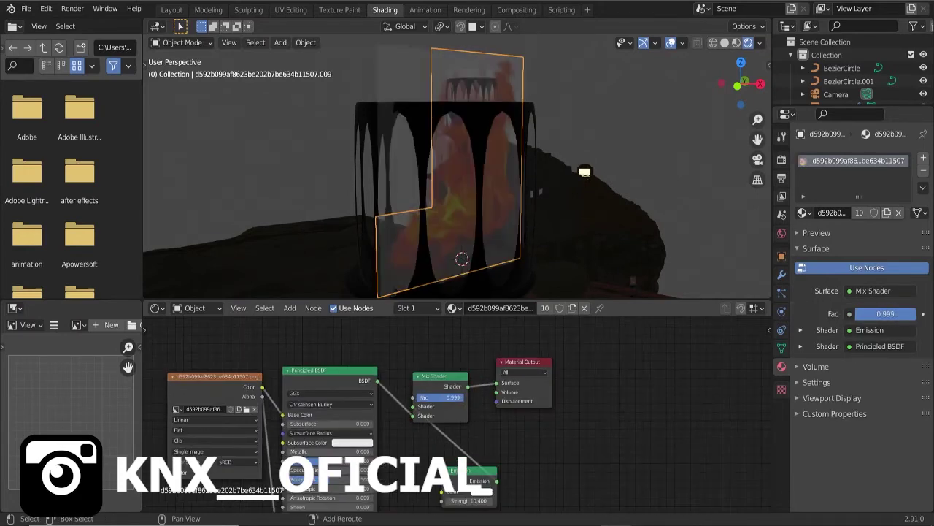
pyautogui.click(482, 491)
pyautogui.click(500, 418)
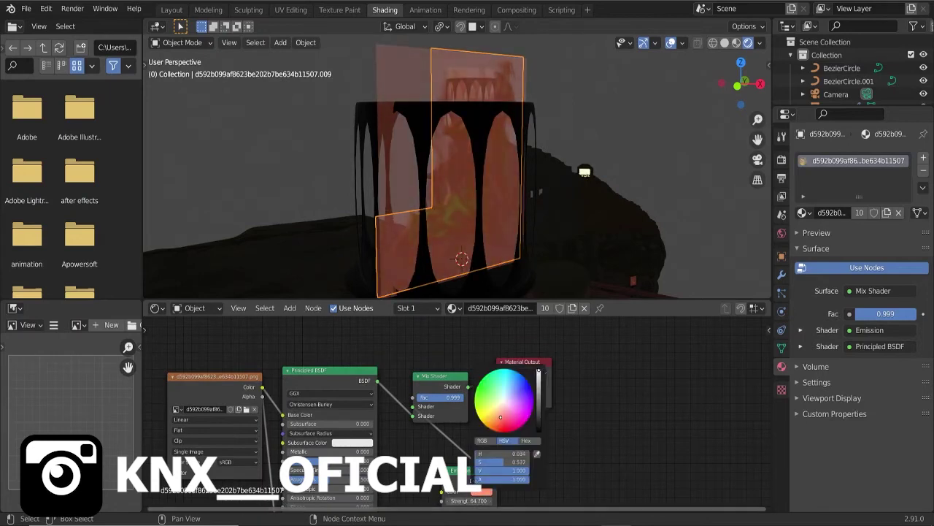
pyautogui.press('Tab')
pyautogui.click(171, 9)
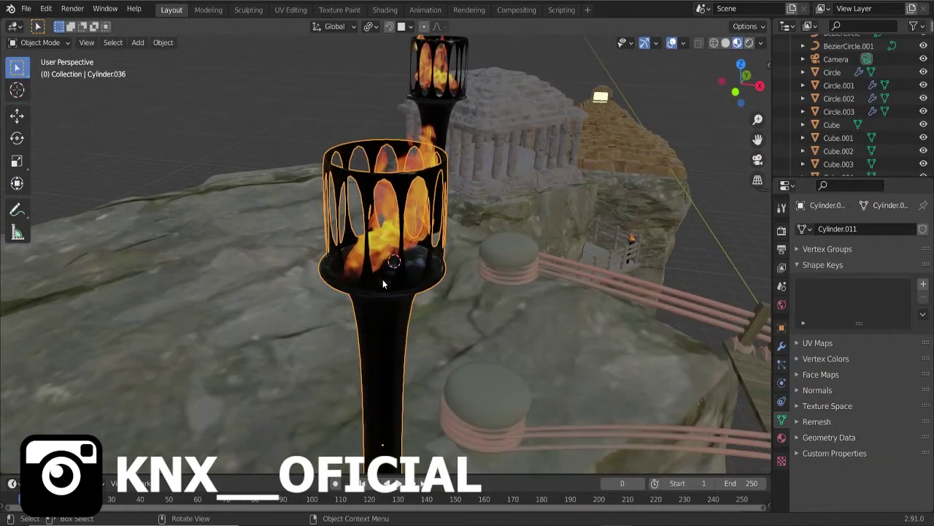
# Inset the torch's top face in Edit Mode.
pyautogui.press('Tab')
pyautogui.press('i')
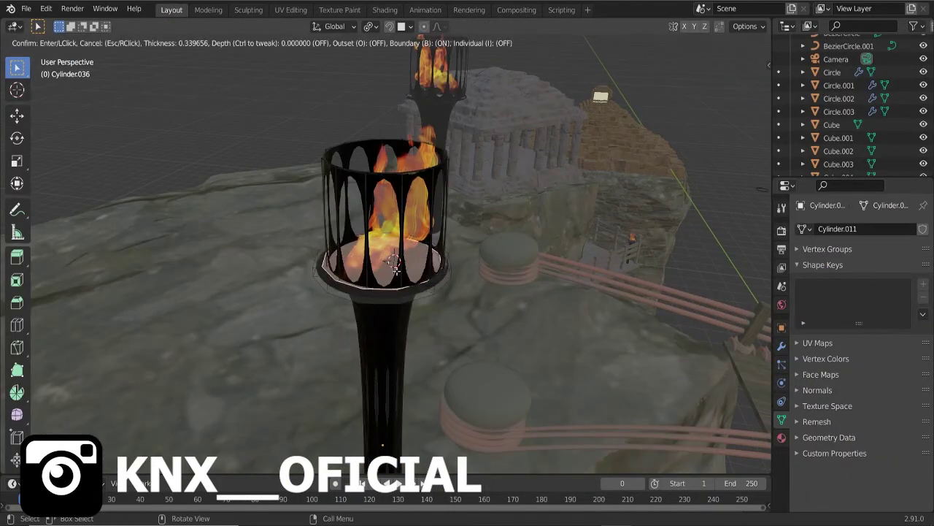
pyautogui.click(379, 261)
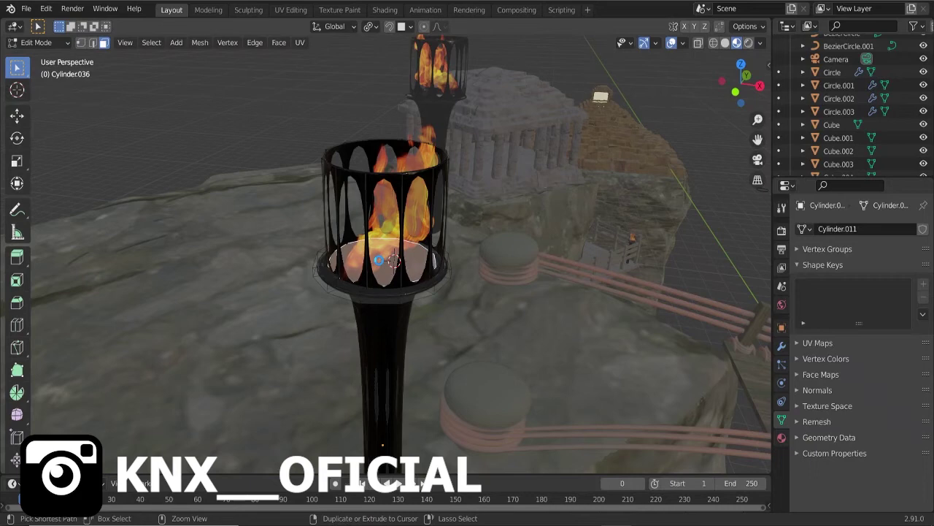
pyautogui.press('Tab')
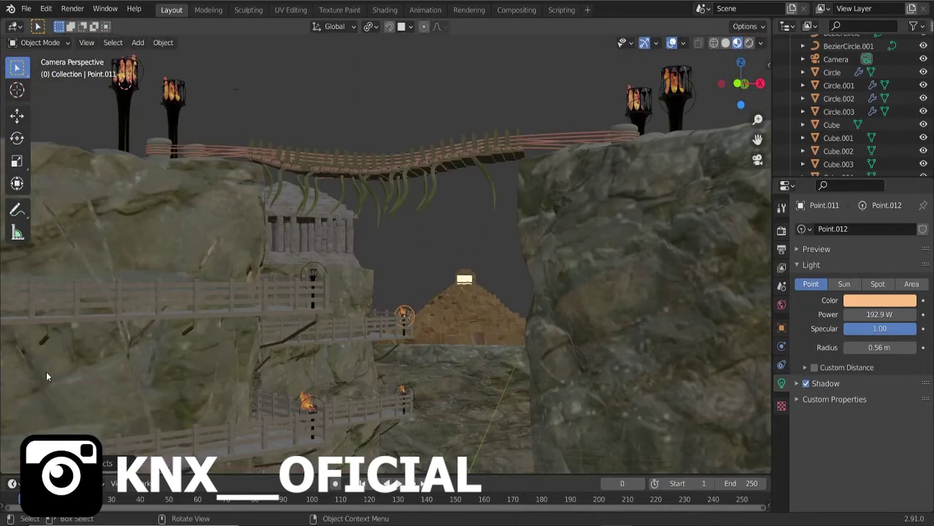
# Dismiss the Duplicate panel and preview the night scene in Rendered viewport shading.
pyautogui.press('n')
pyautogui.click(691, 215)
pyautogui.press('n')
pyautogui.moveTo(690, 215); pyautogui.dragTo(594, 385, button='middle')
pyautogui.click(748, 44)
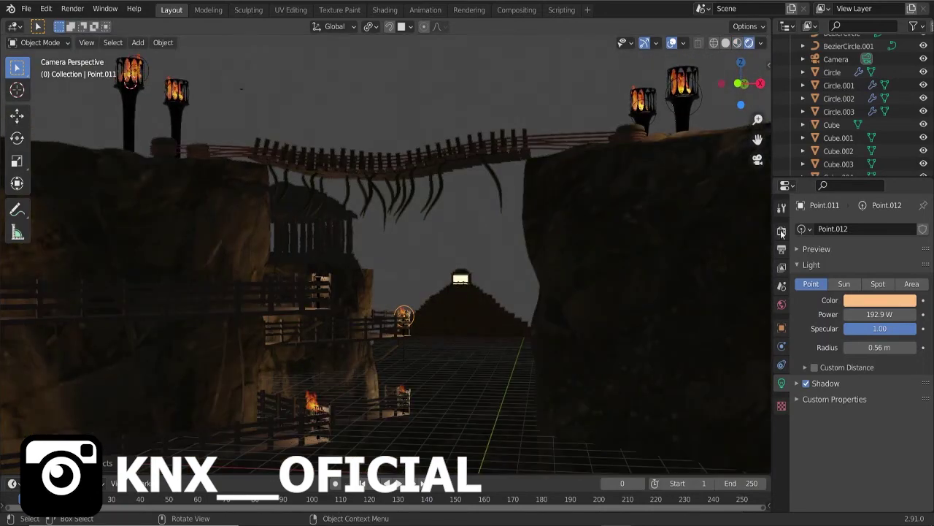
pyautogui.keyDown('shift'); pyautogui.moveTo(544, 220); pyautogui.dragTo(544, 220, button='middle'); pyautogui.keyUp('shift')
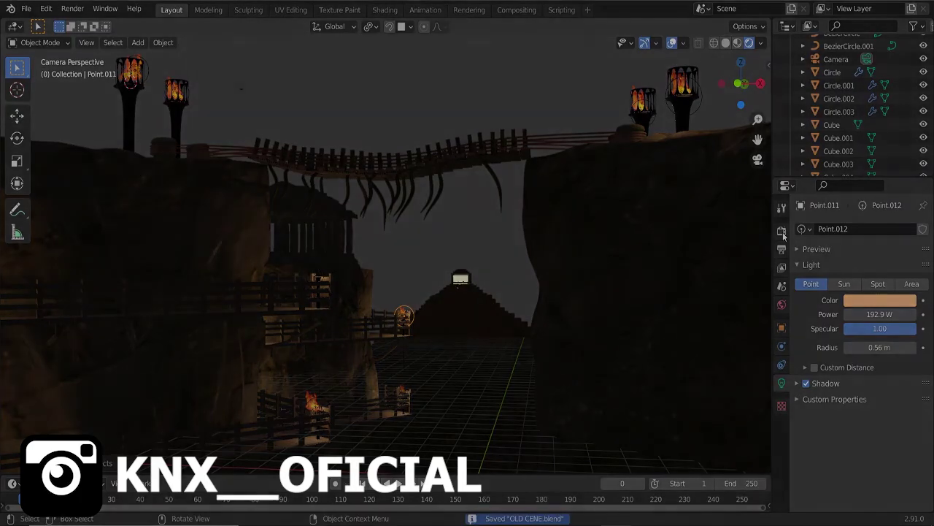